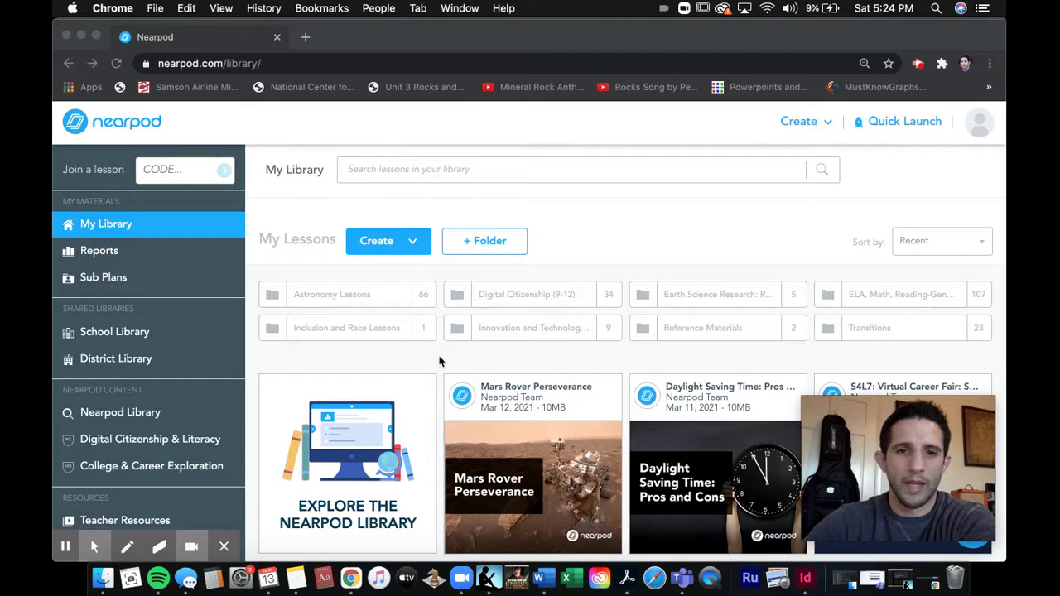
Look through the lesson cards in My Library down to the Cells lesson and examine its card.
scroll(621, 256, down, 3)
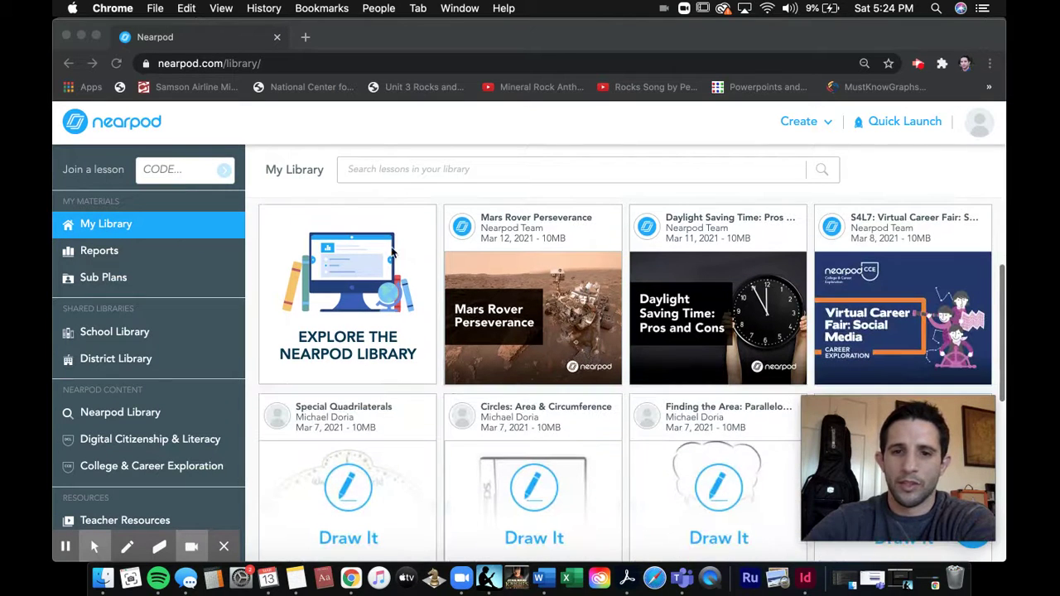
scroll(800, 367, down, 6)
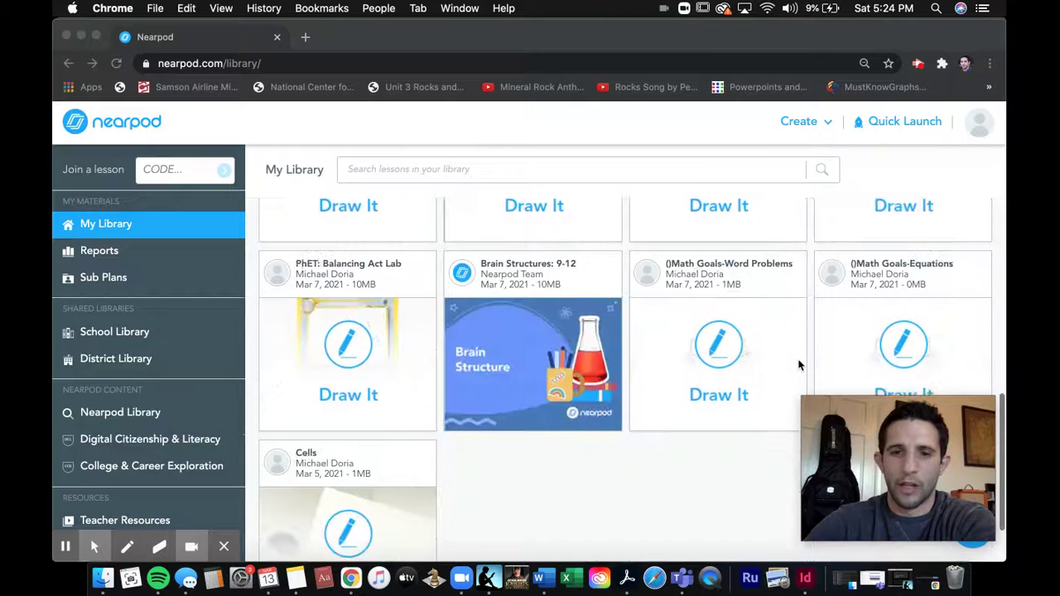
scroll(798, 367, down, 2)
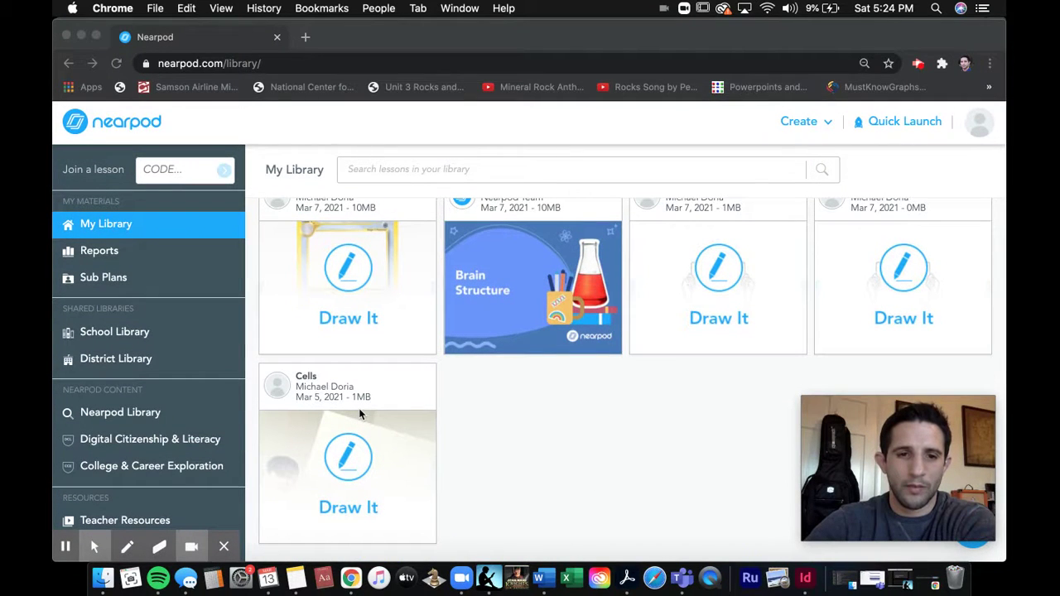
click(542, 439)
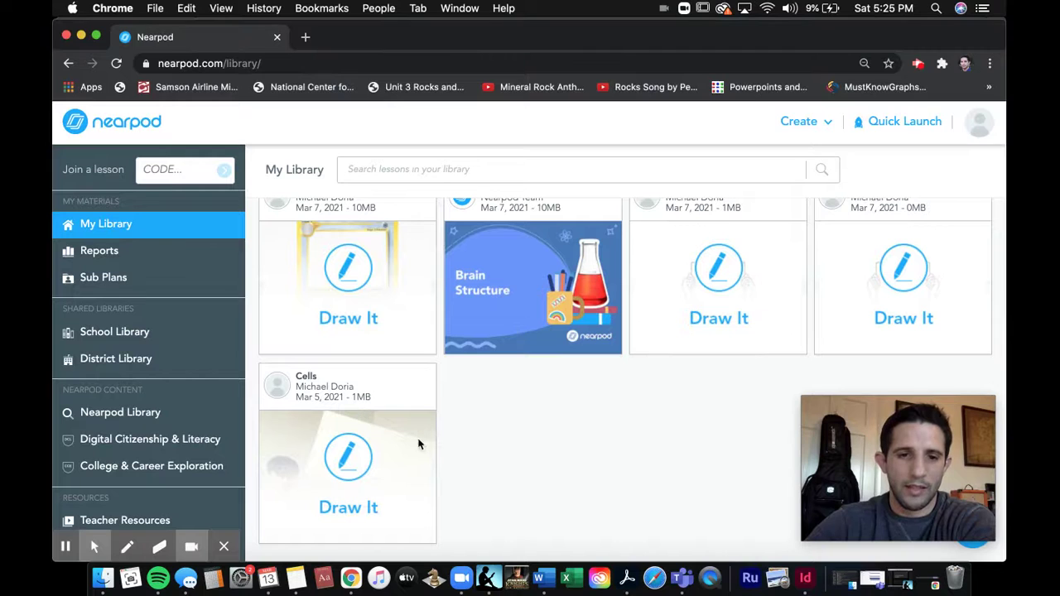
scroll(497, 419, up, 1)
scroll(294, 433, up, 5)
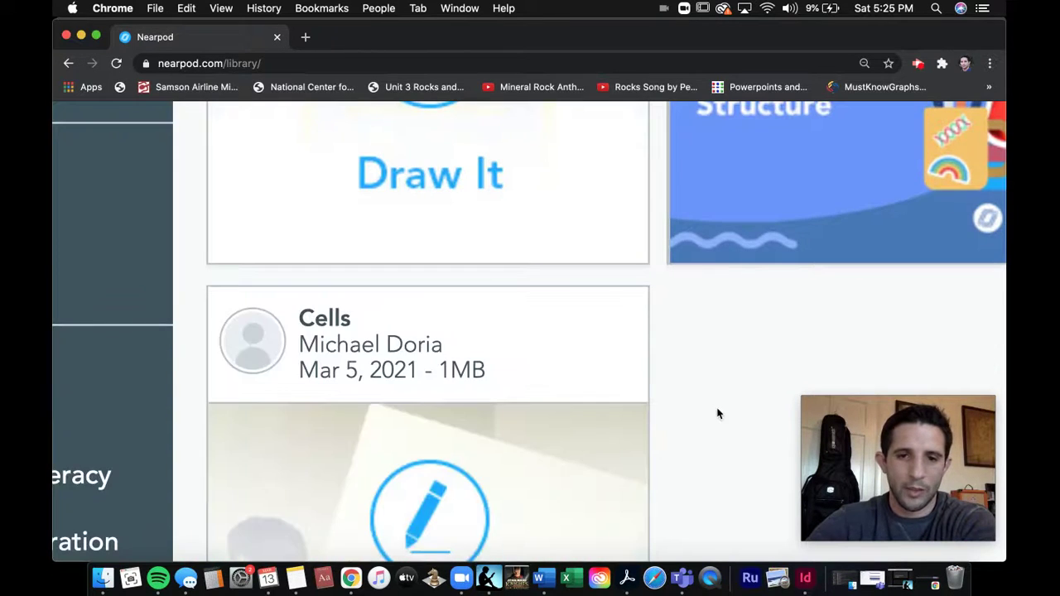
scroll(718, 414, down, 3)
scroll(718, 414, down, 2)
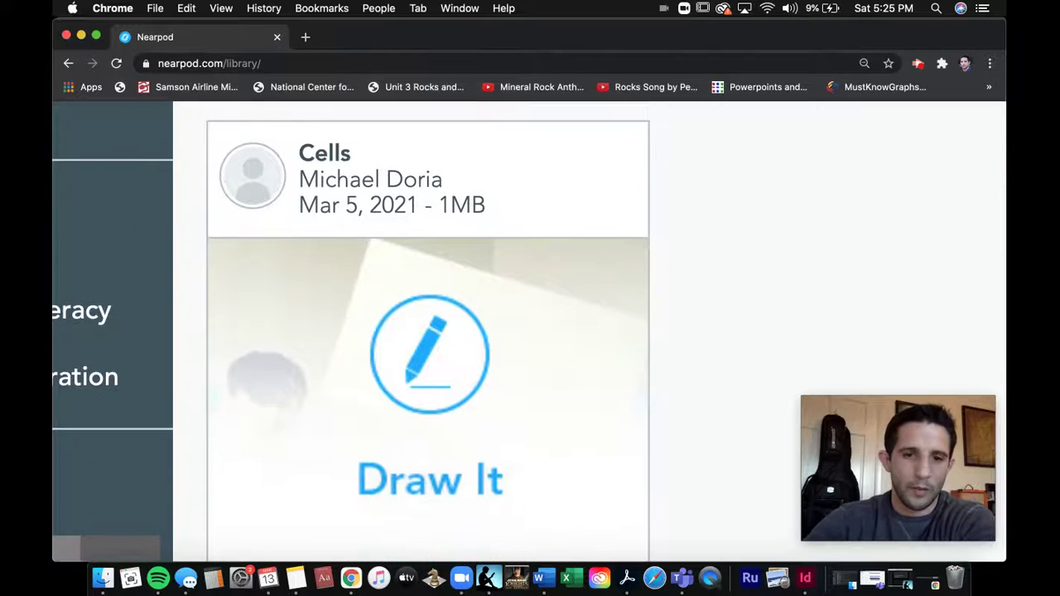
scroll(717, 414, down, 1)
scroll(717, 414, down, 5)
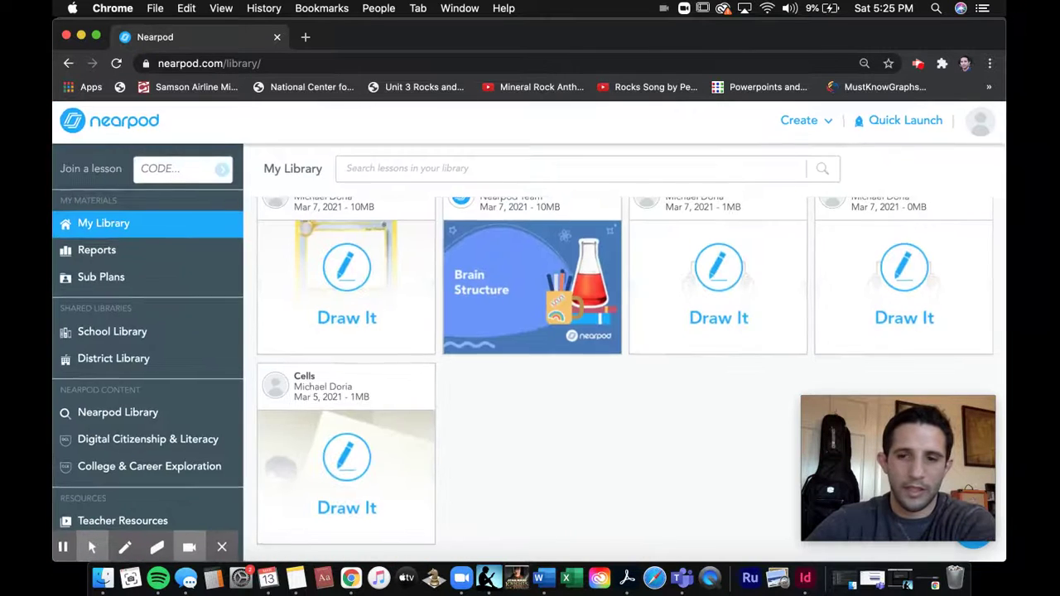
mouse_move(419, 448)
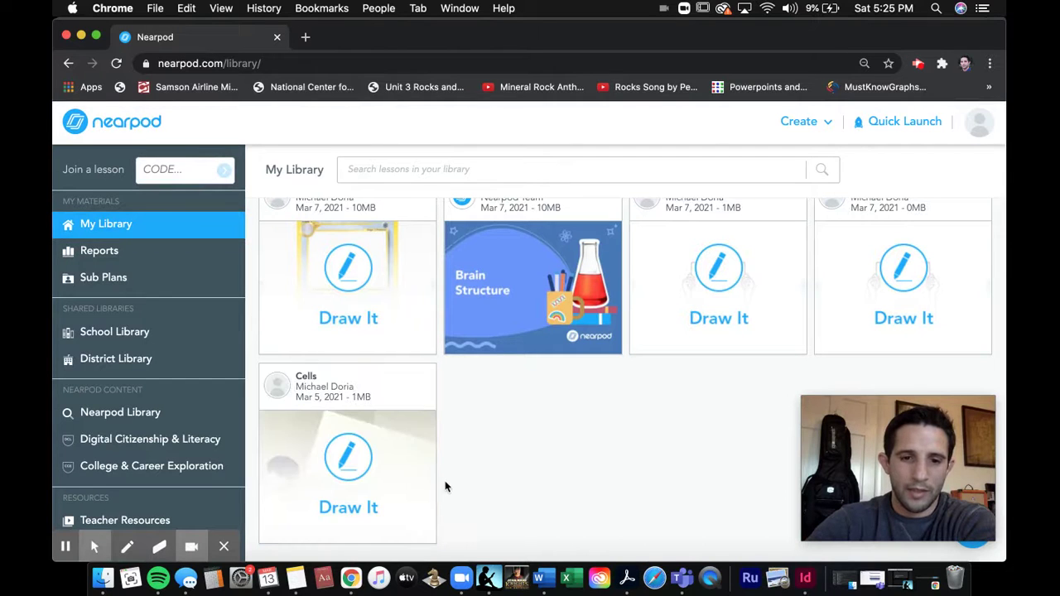
mouse_move(433, 480)
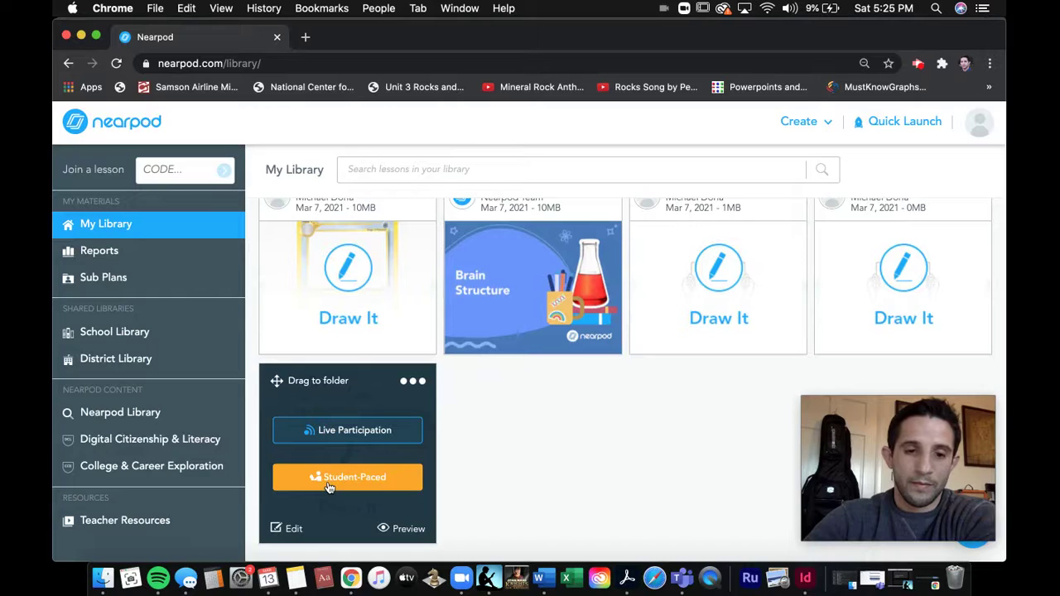
Launch a new Student-Paced session of the Cells lesson and select its shareable link.
click(328, 482)
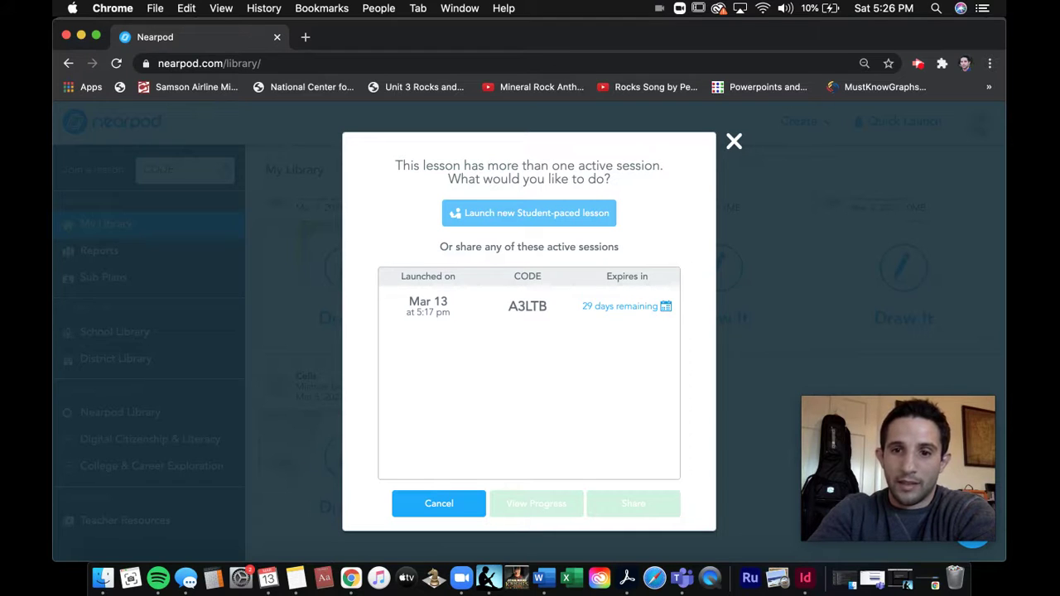
click(545, 218)
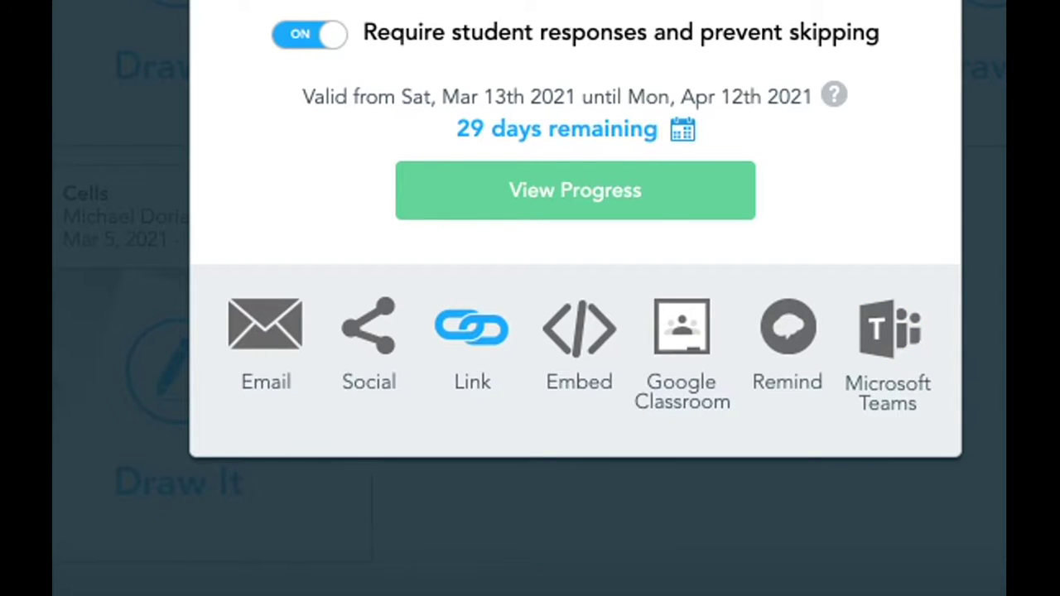
click(473, 339)
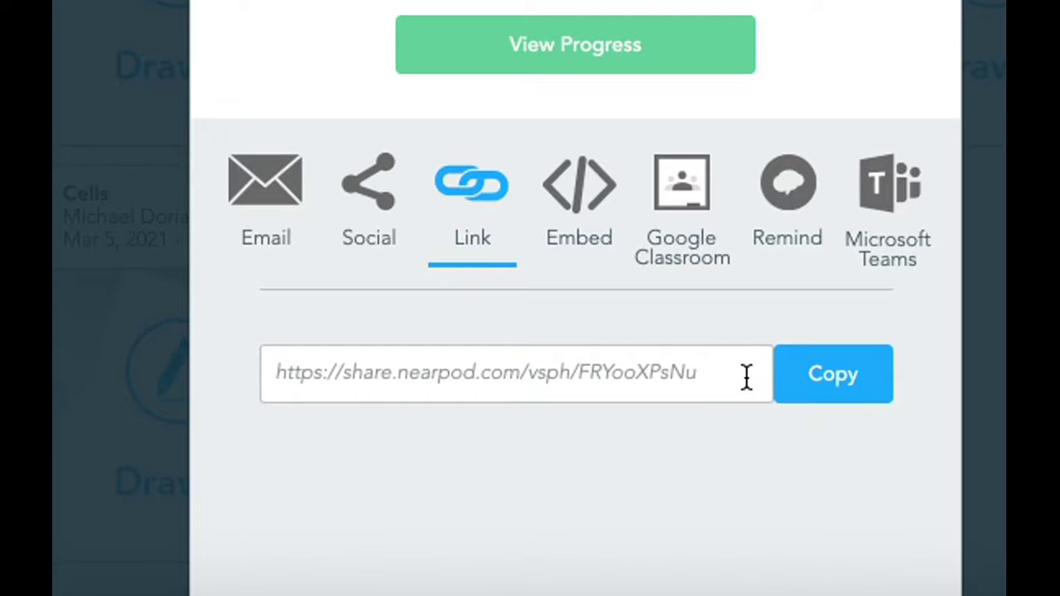
drag(272, 371, 714, 367)
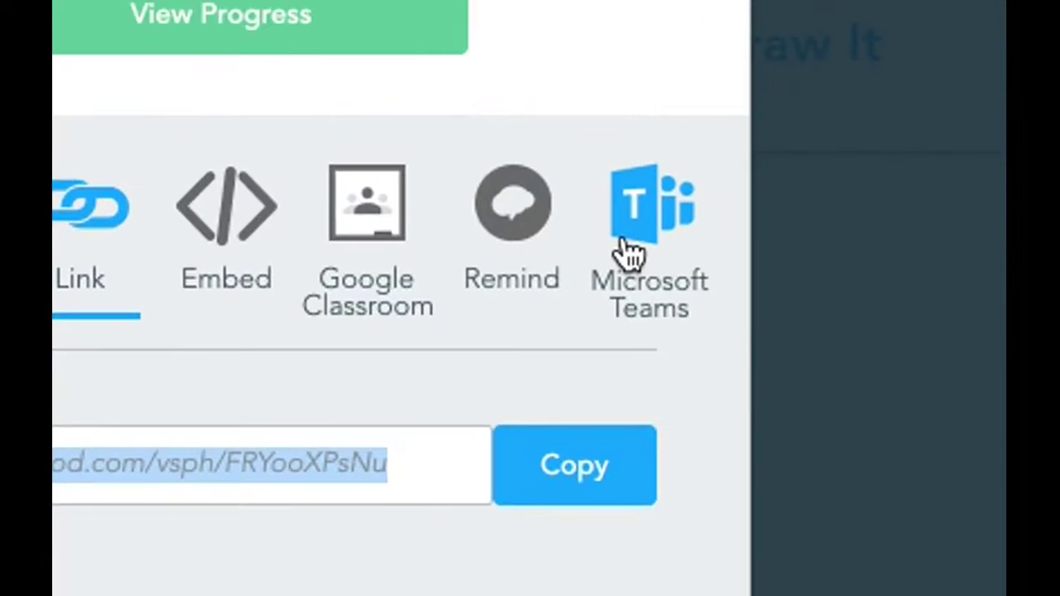
Review the Create an assignment fields of the session's Microsoft Teams sharing form and close the sharing dialogs.
click(632, 248)
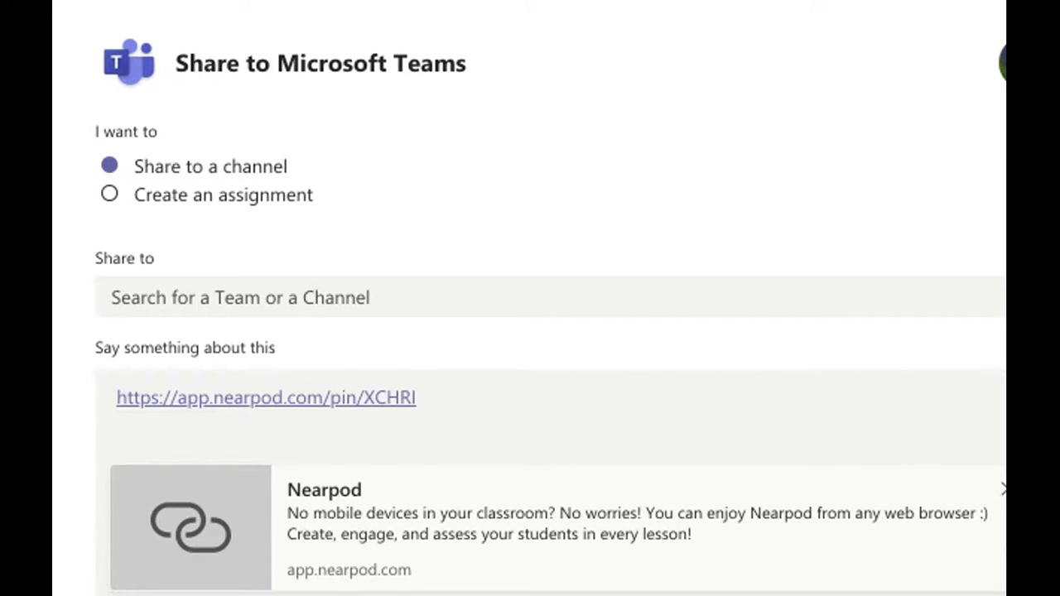
click(165, 203)
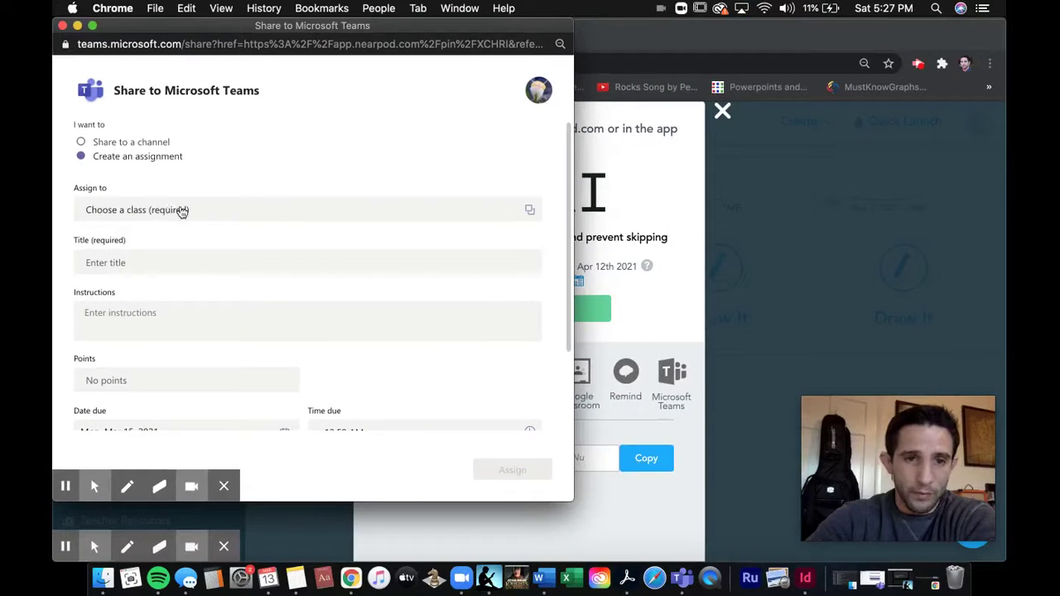
scroll(257, 219, down, 3)
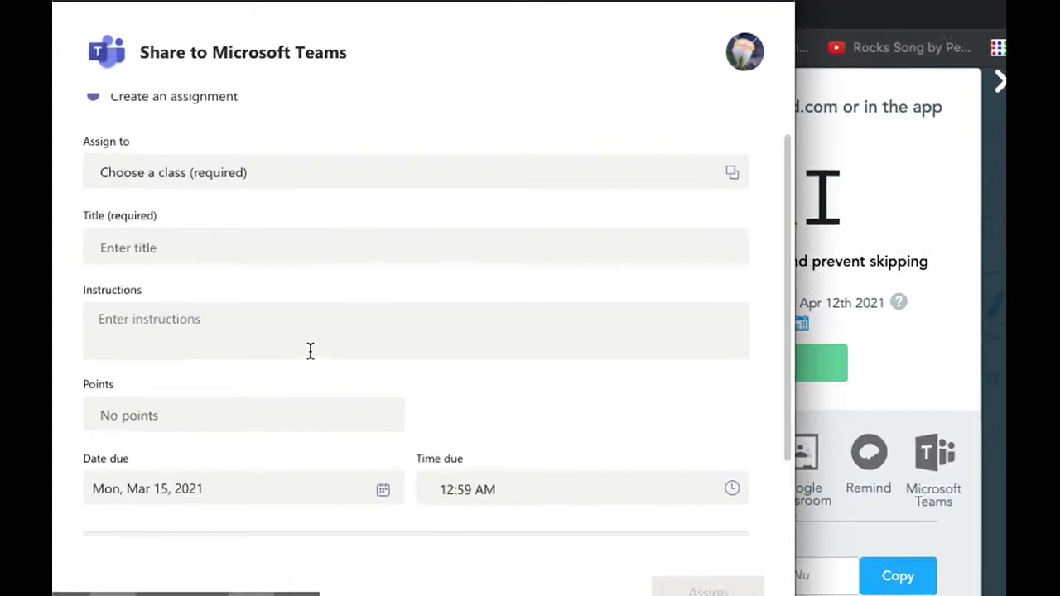
scroll(309, 354, down, 1)
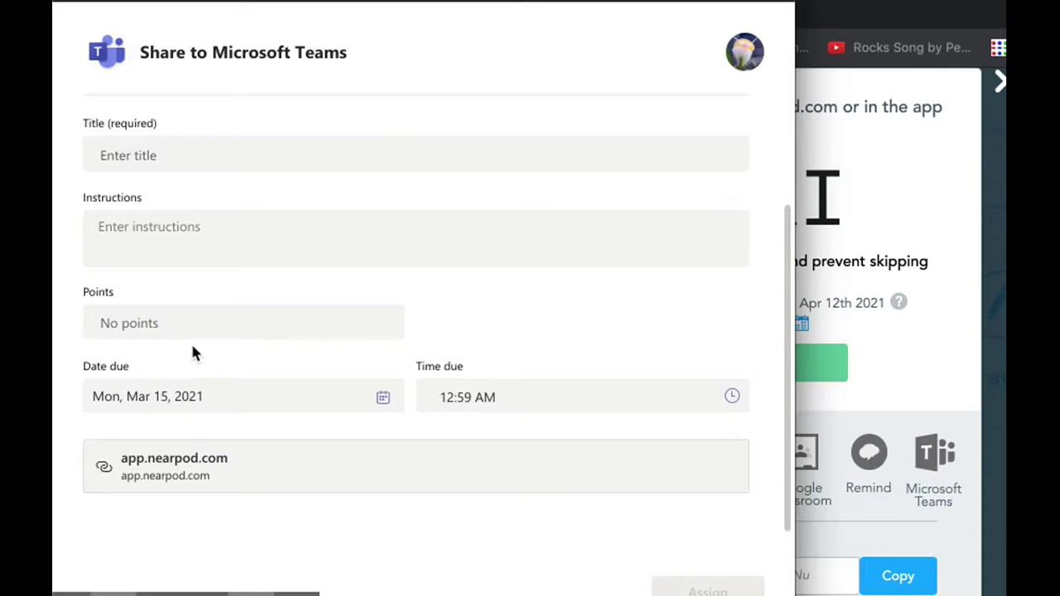
scroll(351, 333, up, 2)
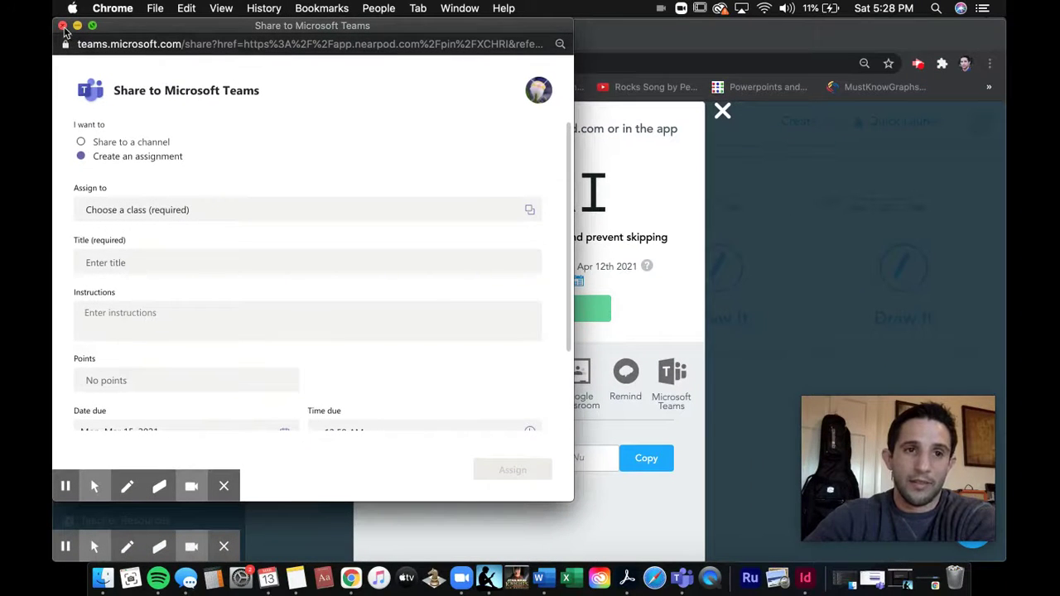
click(63, 27)
key(Escape)
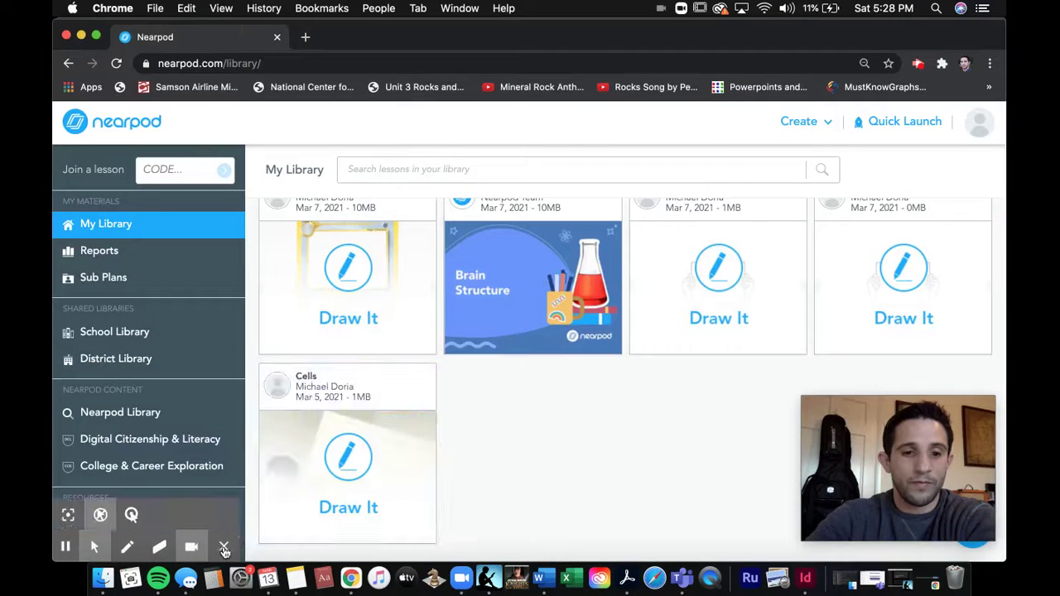
Launch the Cells lesson in Live Participation mode.
mouse_move(381, 426)
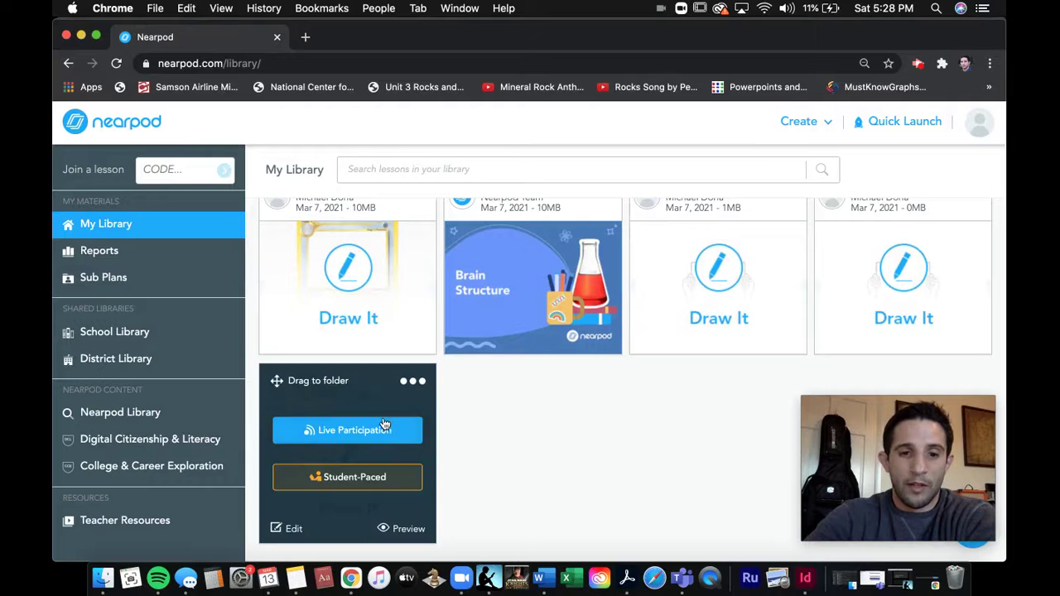
scroll(372, 405, up, 5)
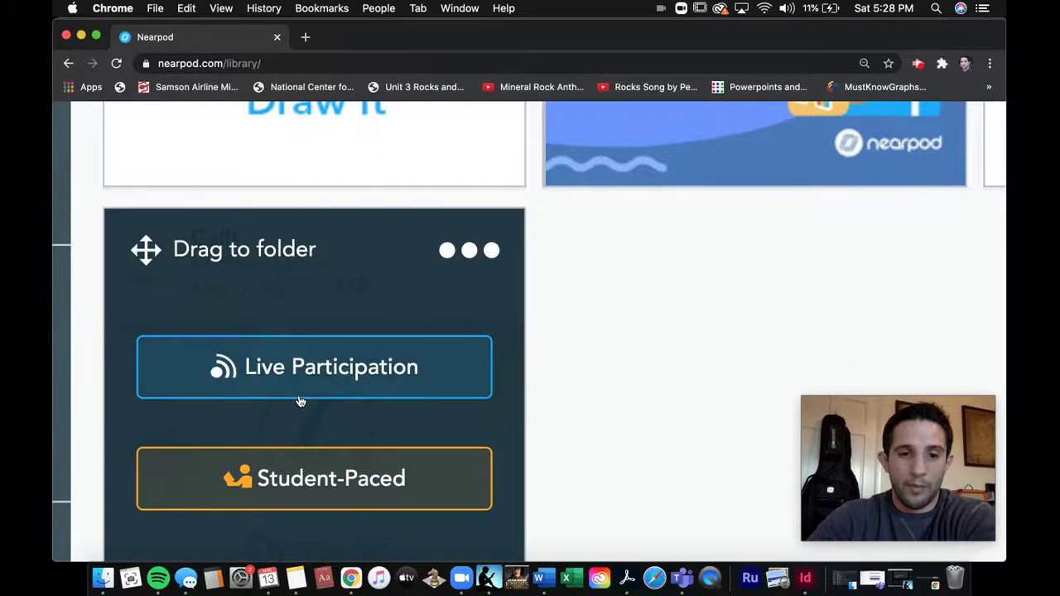
scroll(394, 315, down, 2)
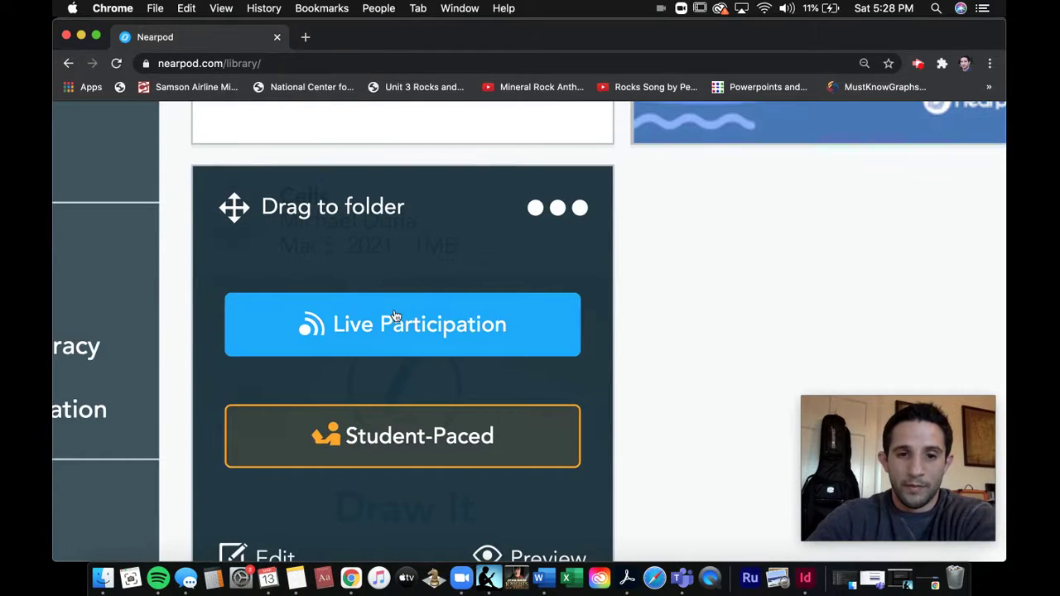
scroll(396, 317, down, 1)
scroll(396, 317, down, 3)
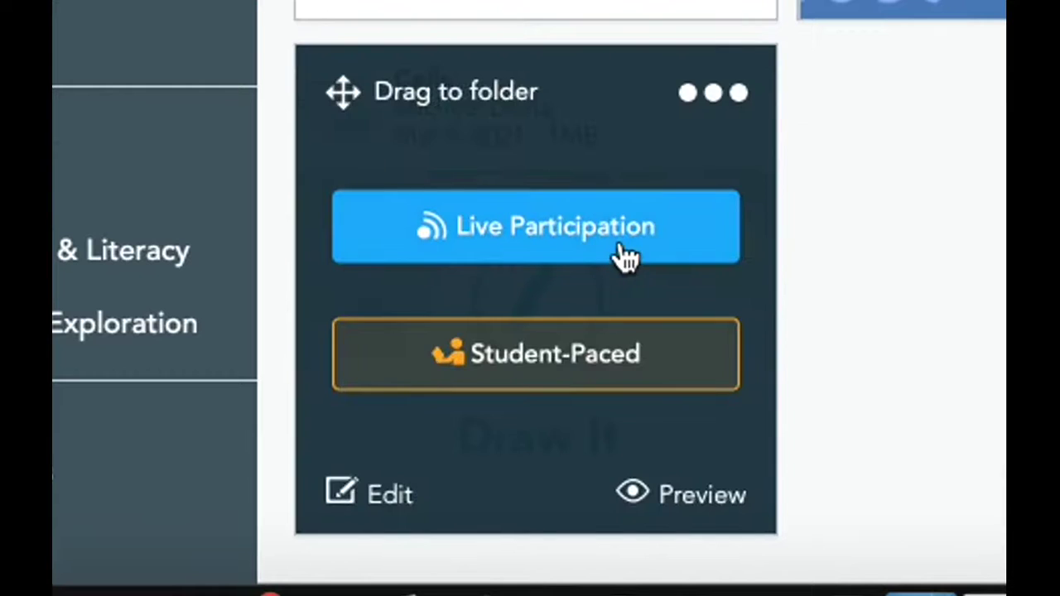
click(622, 256)
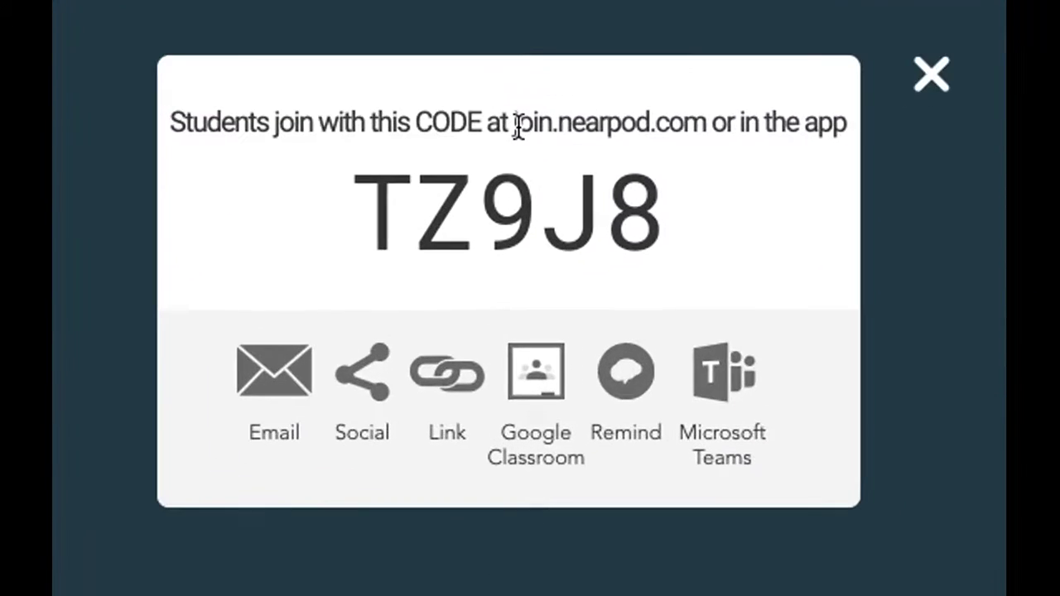
Highlight the student join address in the live session's code dialog and open join.nearpod.com in a new browser tab.
drag(532, 260, 615, 258)
drag(700, 117, 707, 117)
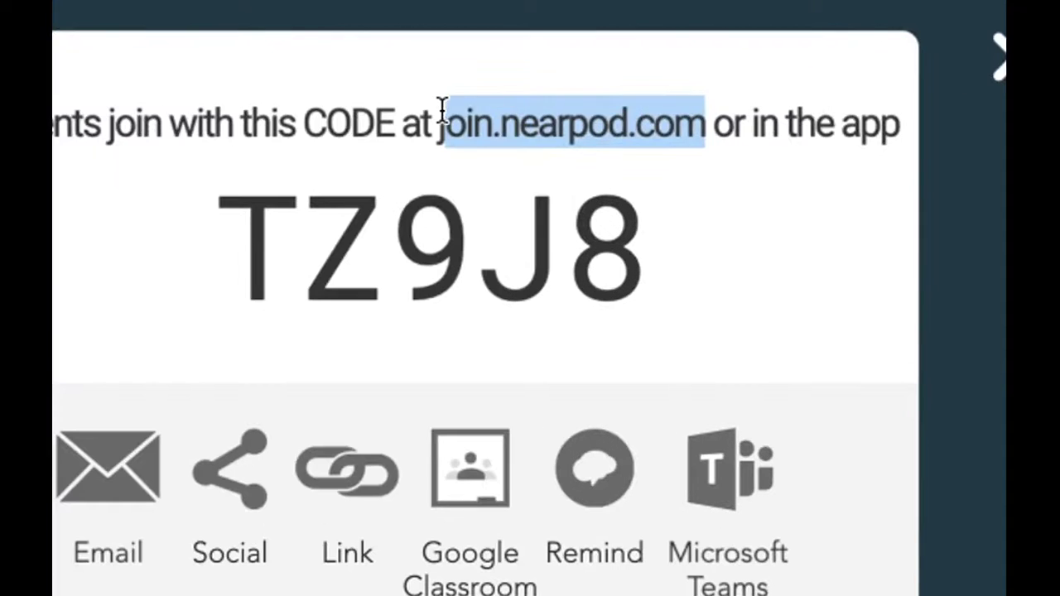
drag(514, 114, 701, 110)
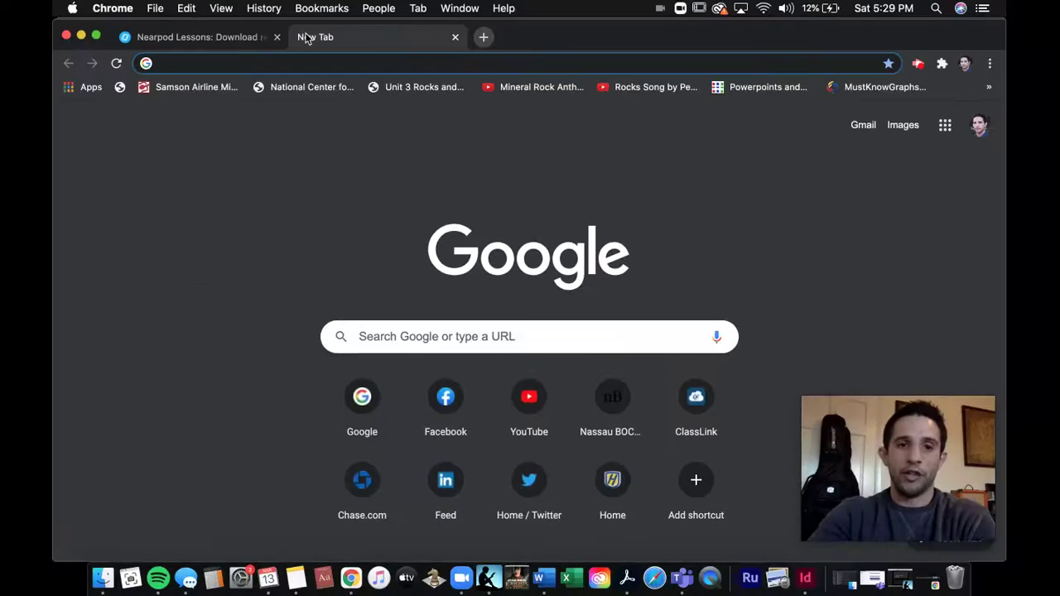
text(jou)
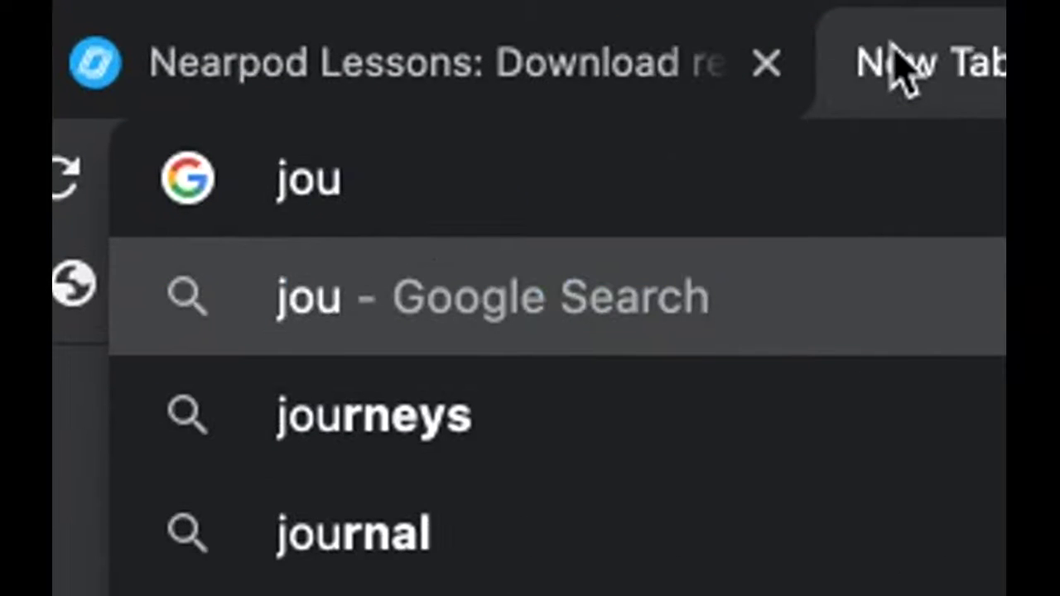
key(BackSpace)
text(in.nearpod.com)
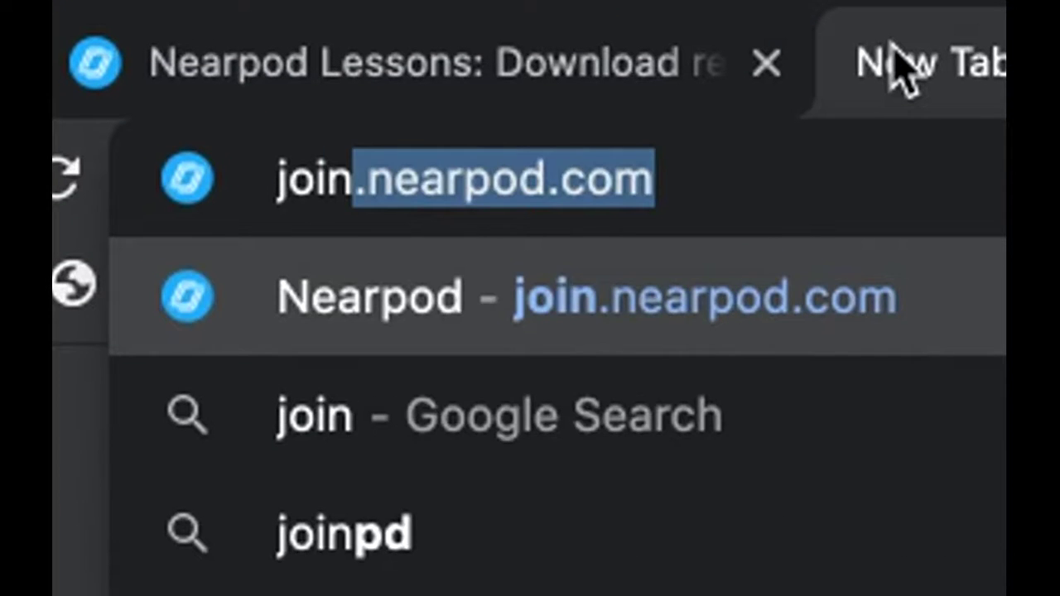
key(Return)
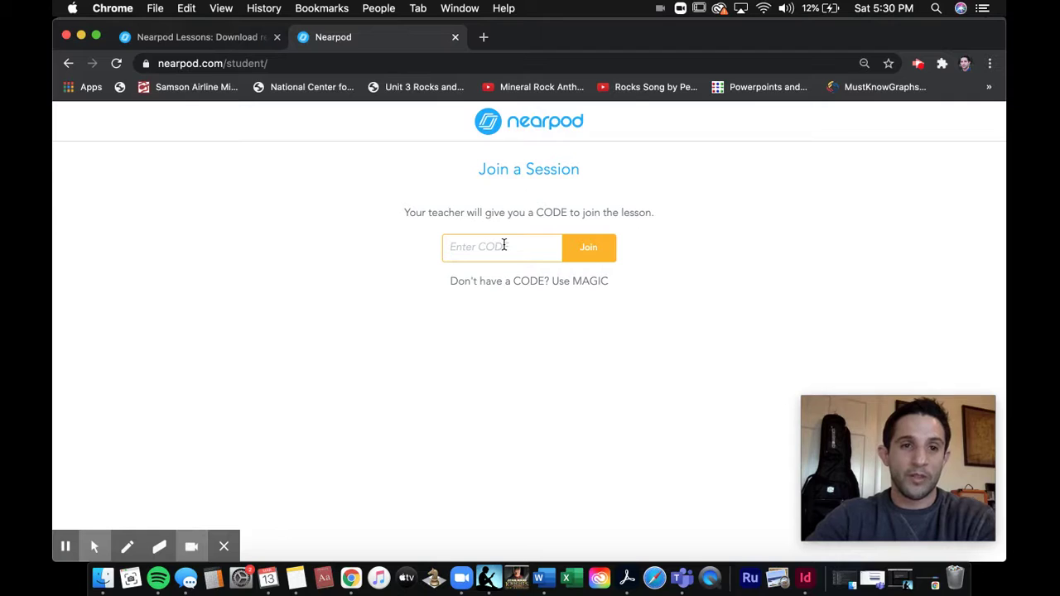
Copy the session code from the live lesson and paste it into the code field of the student join page.
click(234, 45)
drag(465, 294, 634, 303)
key(super+c)
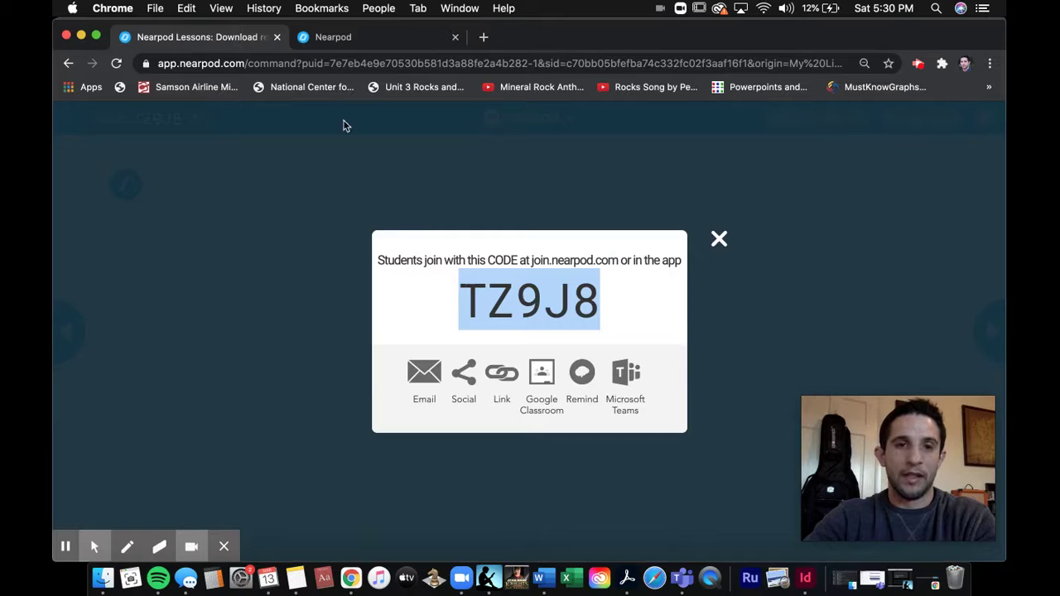
click(393, 40)
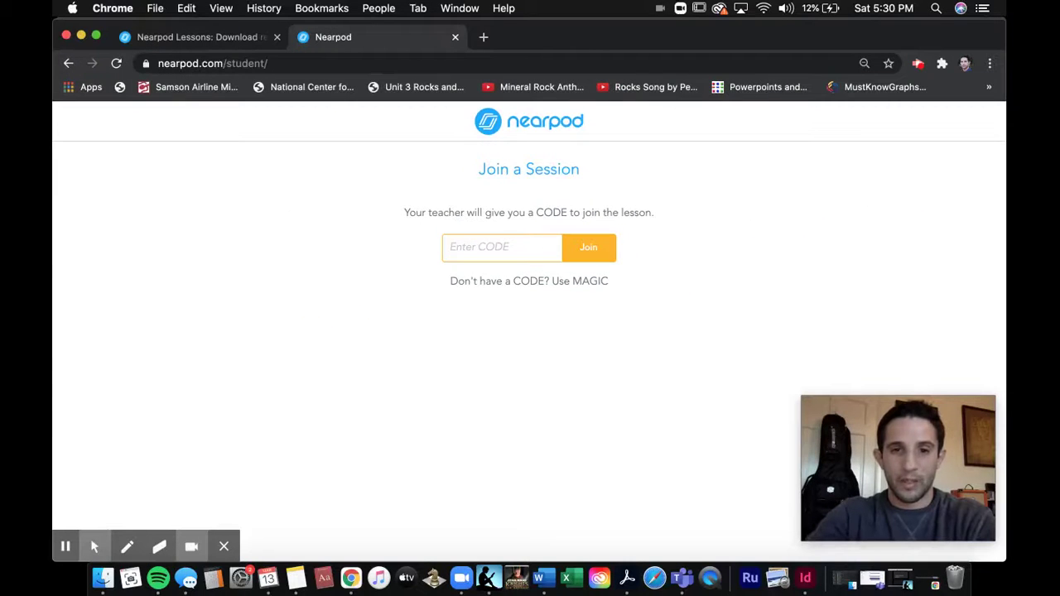
key(super+v)
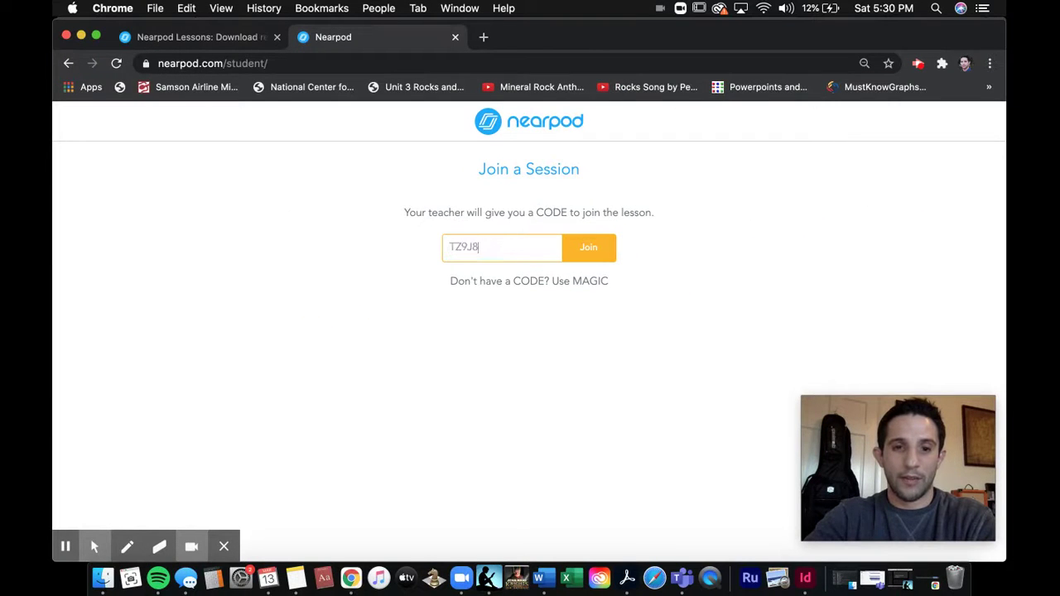
Examine the entered session code up close and compare it with the code shown in the teacher's live lesson.
key(super+equal)
key(super+equal)
key(super+equal)
key(super+equal)
key(super+equal)
key(super+equal)
key(super+equal)
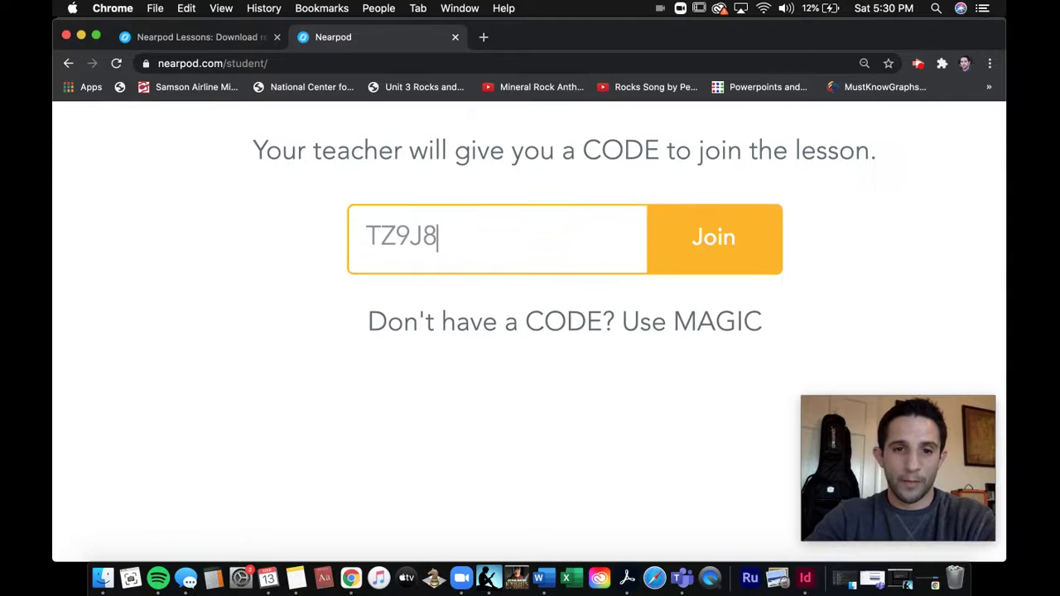
click(207, 38)
click(448, 300)
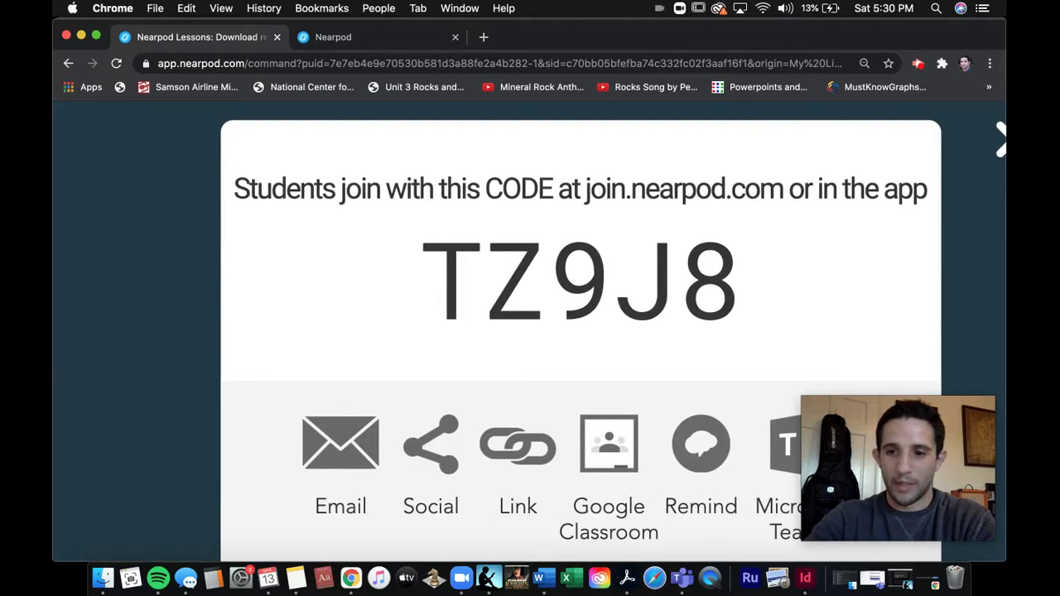
click(386, 39)
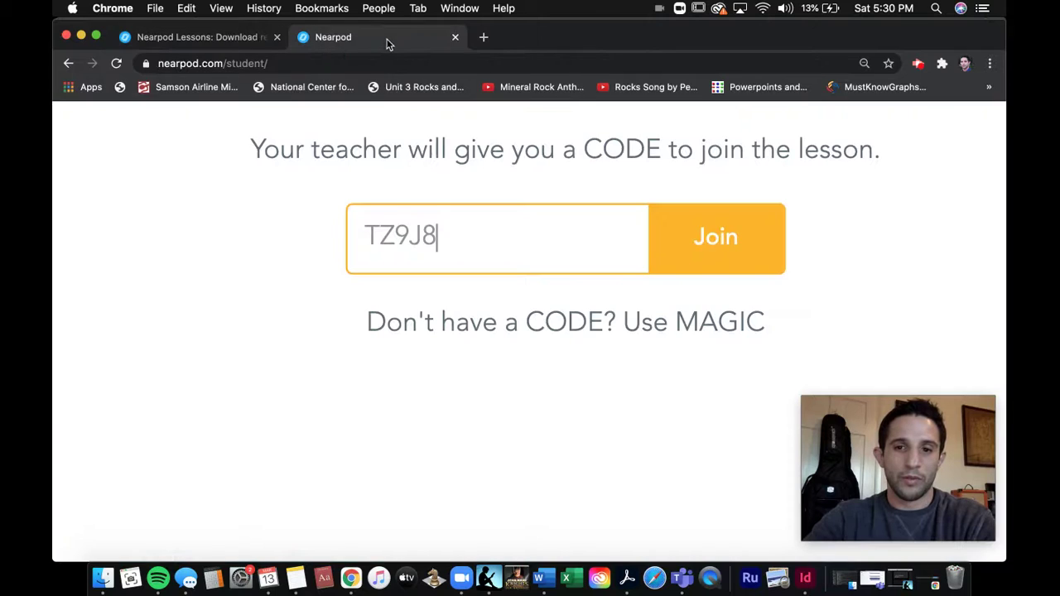
Join the lesson as a student, and show the teacher's live view in full screen without the session code dialog.
click(717, 246)
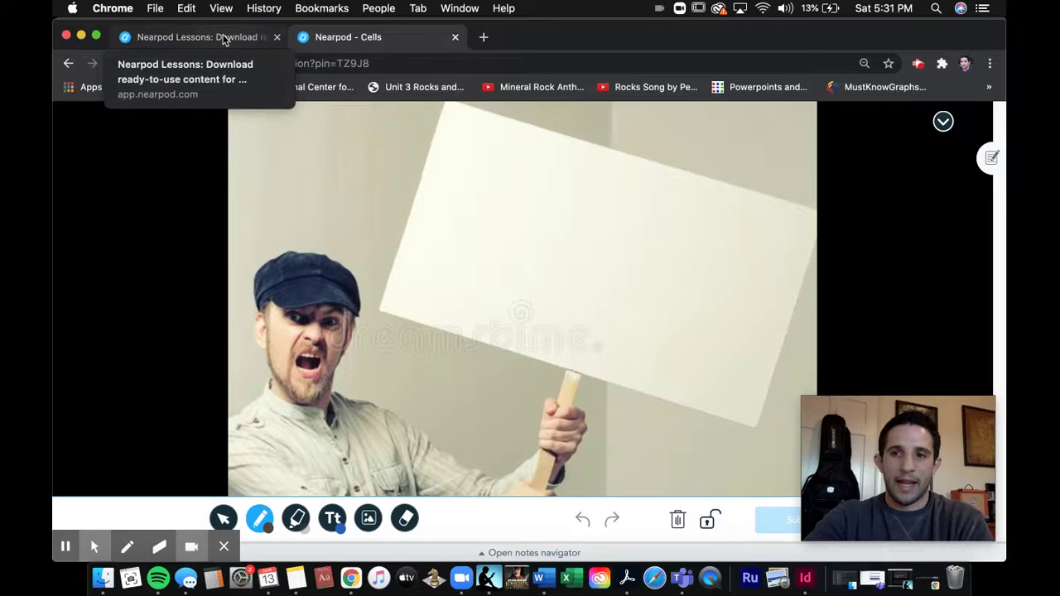
click(224, 38)
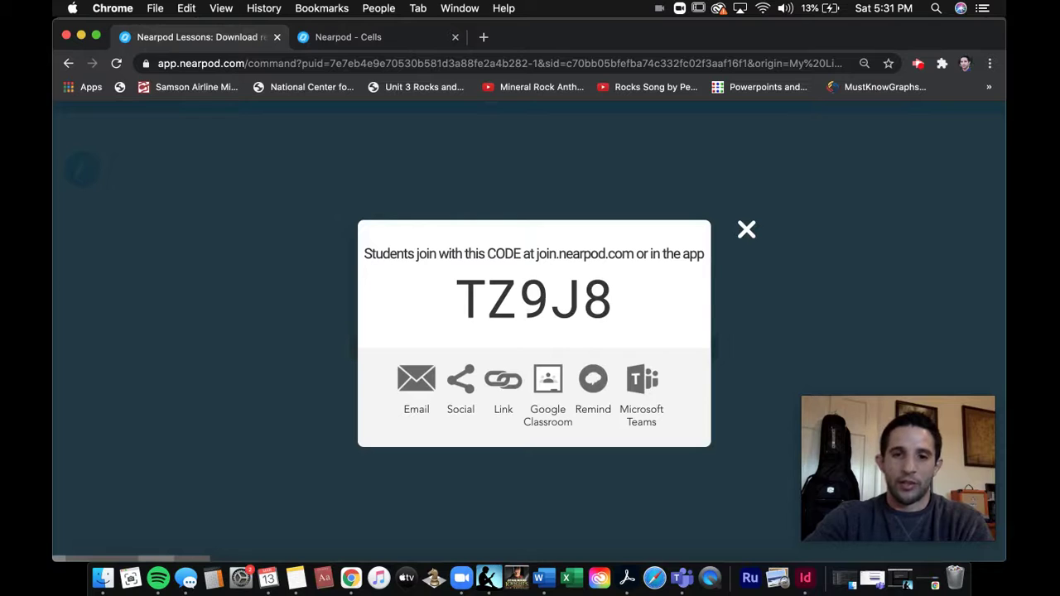
click(746, 230)
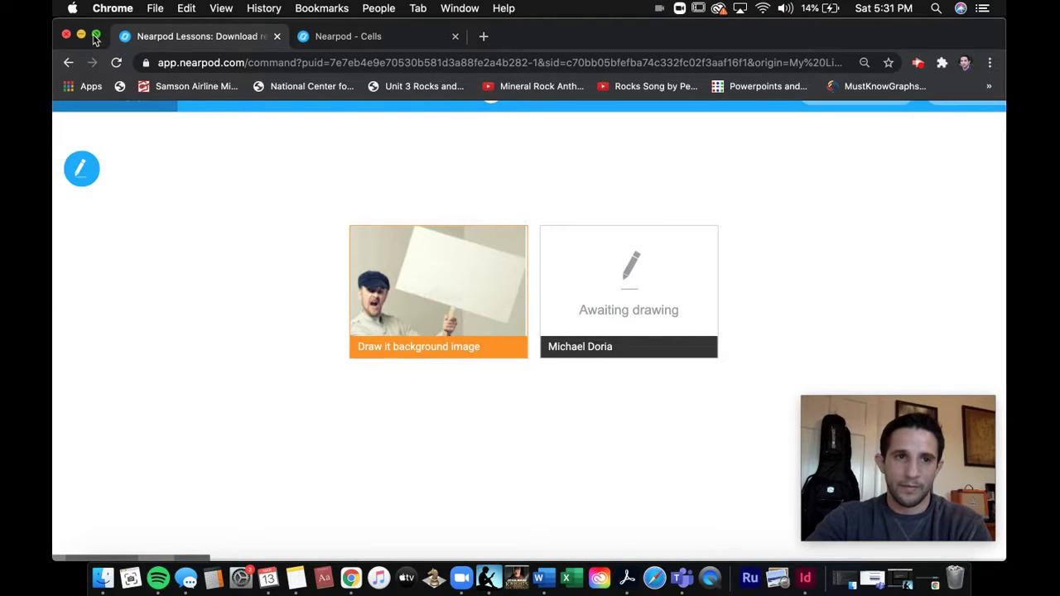
key(ctrl+super+f)
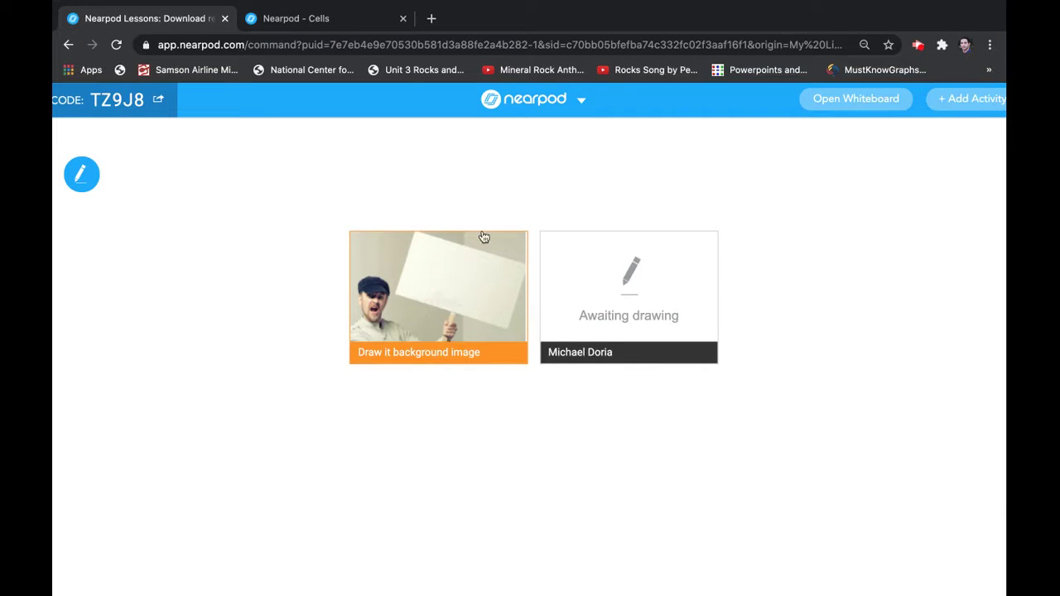
In the student's drawing activity, add a text box reading "My Weekend Was GREAT!!!!" on the blank sign.
click(325, 18)
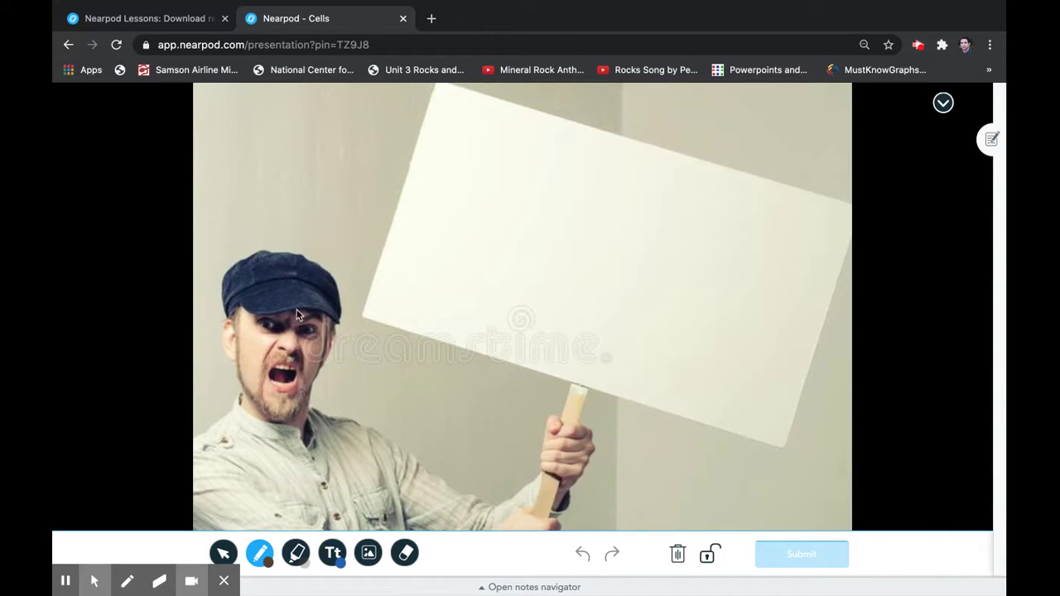
click(333, 553)
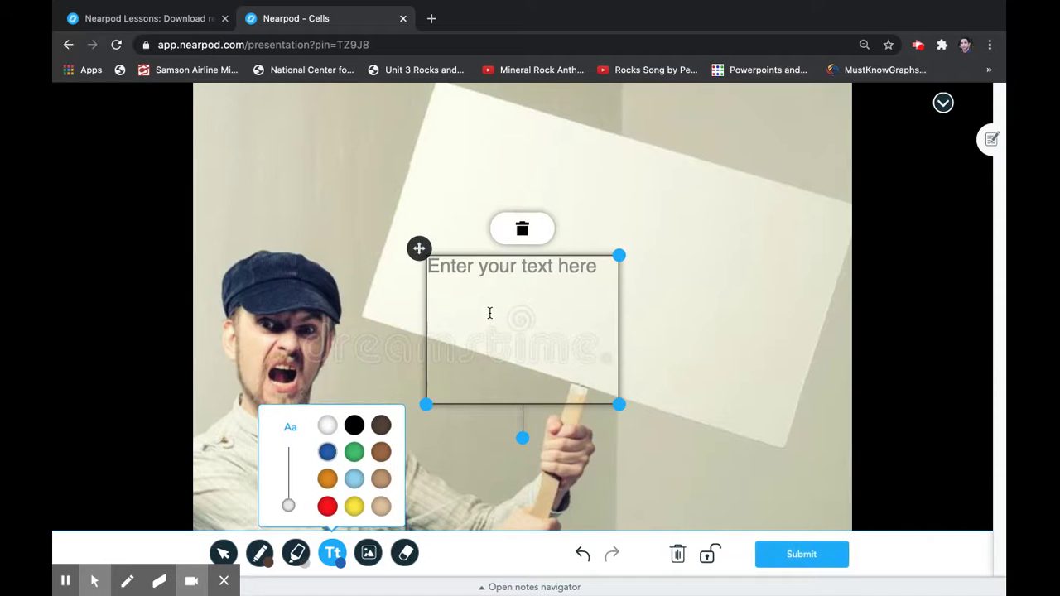
drag(419, 248, 444, 137)
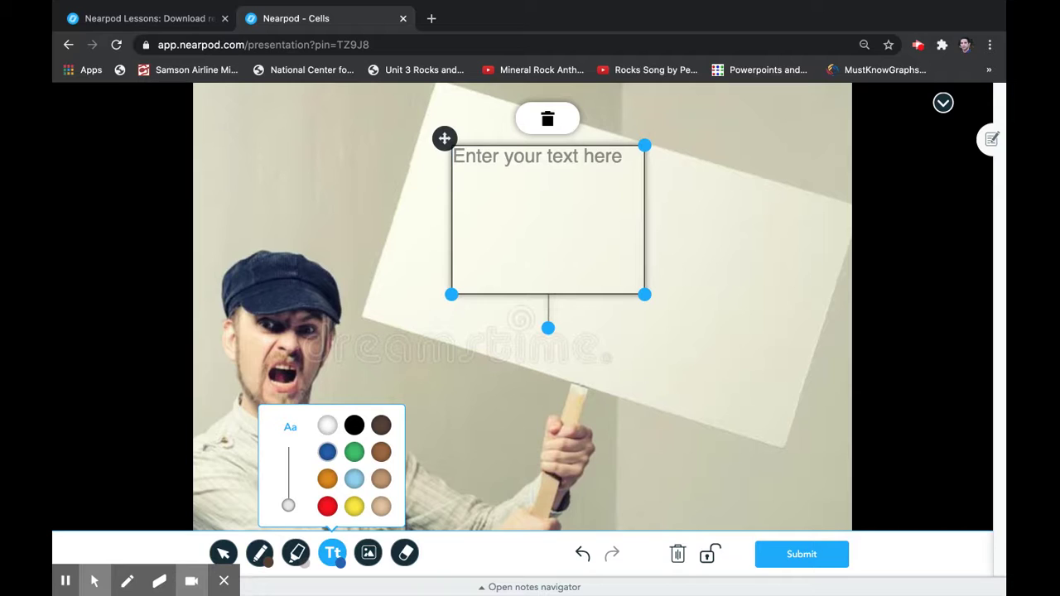
text(My Weekend Was G)
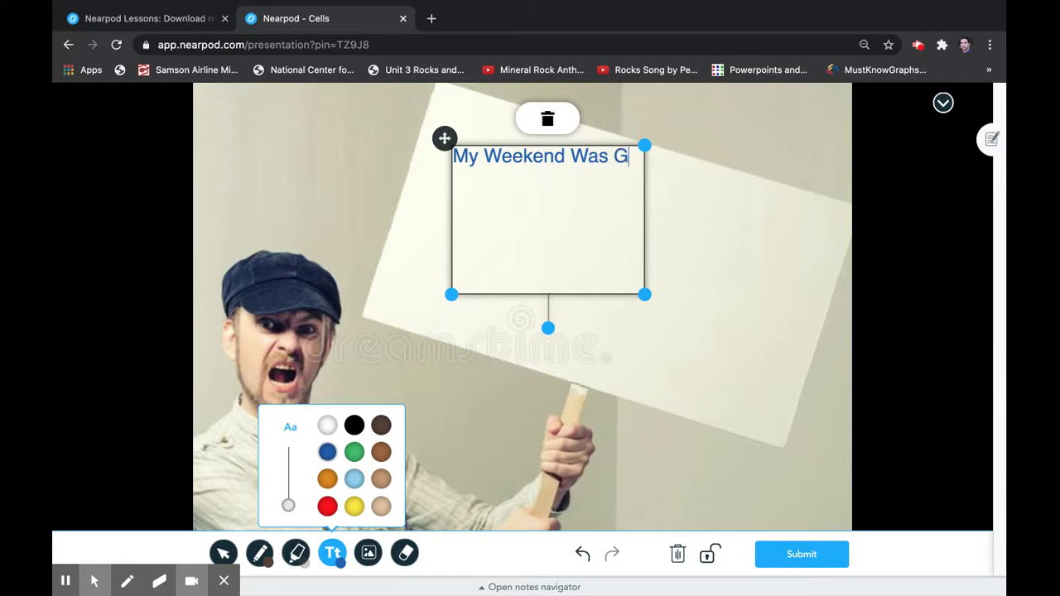
text(REAT!!!!)
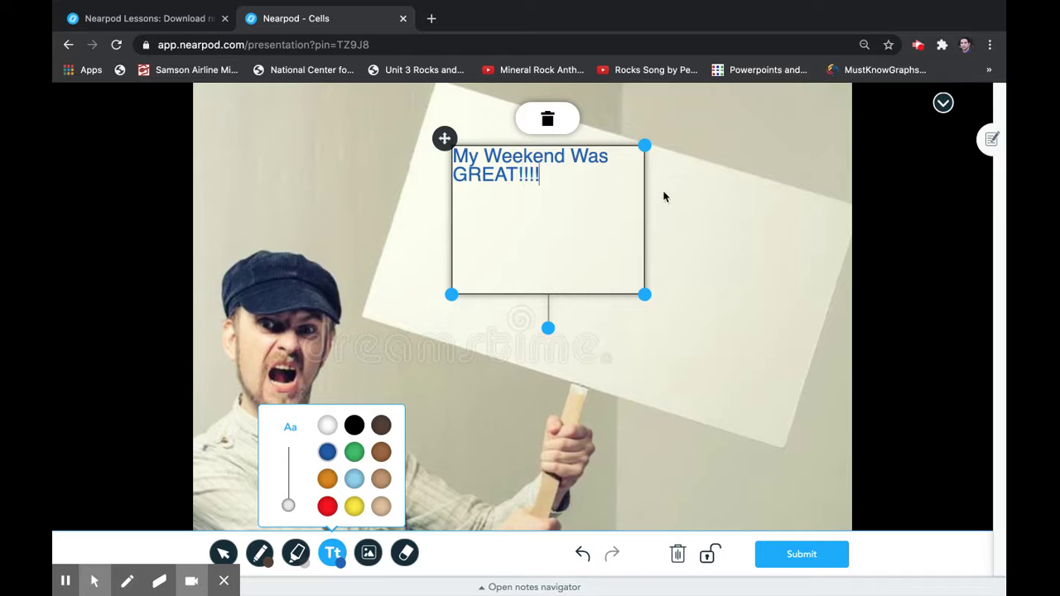
Shrink the text box and its lettering, color the text red, and tilt it upward on the sign.
drag(645, 294, 636, 220)
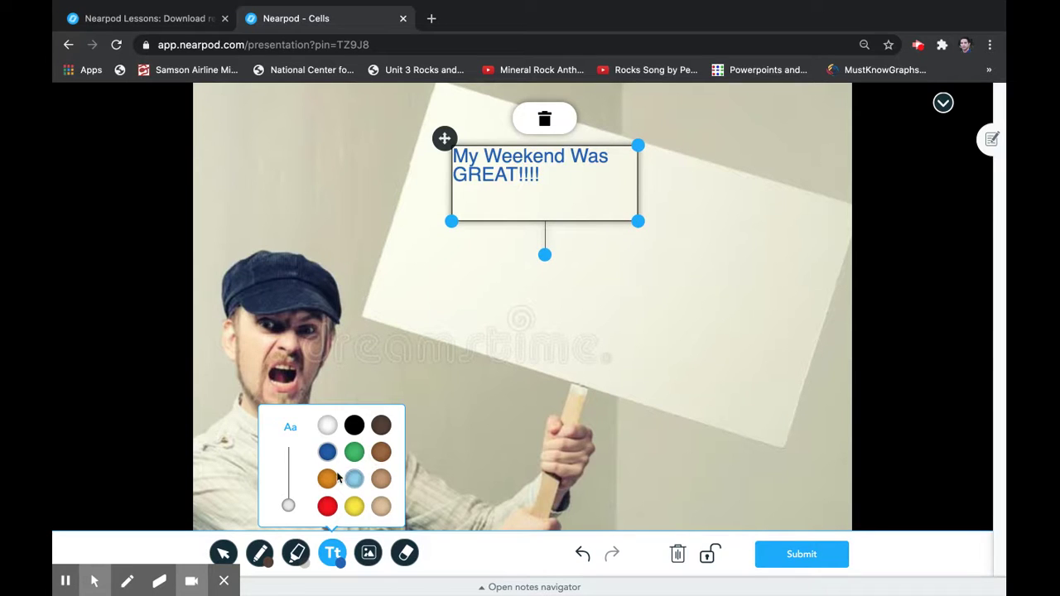
mouse_move(288, 505)
mouse_down()
mouse_move(289, 485)
mouse_move(289, 507)
mouse_up()
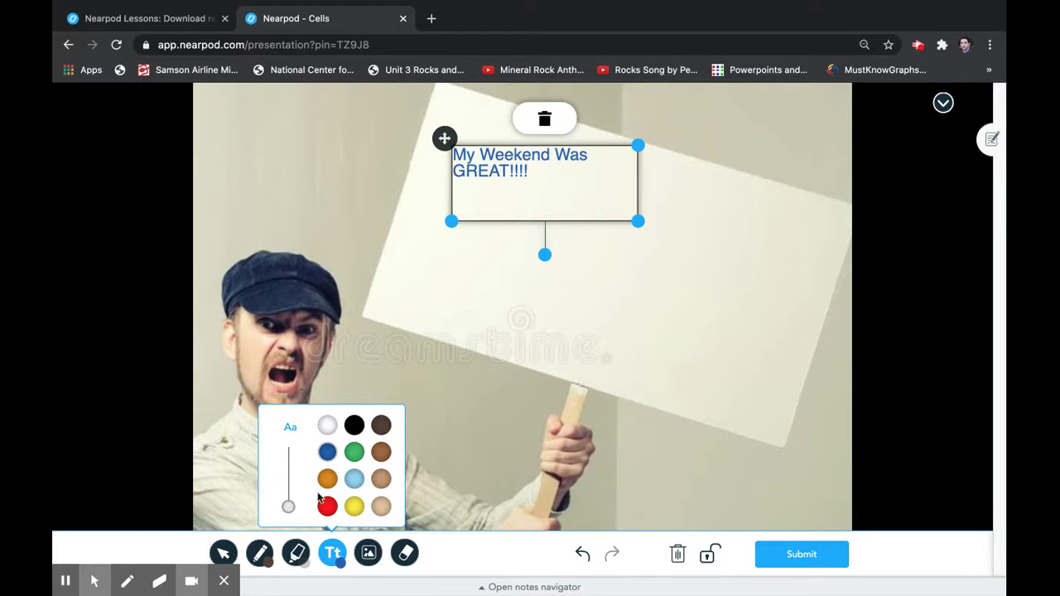
click(327, 478)
click(327, 506)
drag(443, 139, 438, 165)
drag(538, 281, 563, 278)
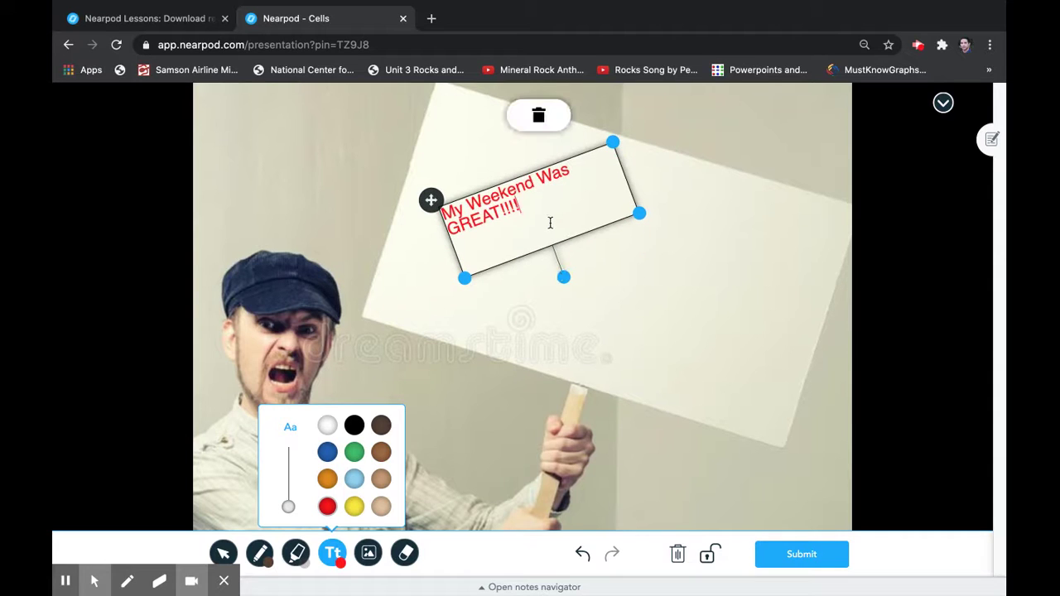
Search the images for "fun", insert the blue starburst FUN picture, and place it at reduced size on the sign's right half.
click(336, 549)
click(370, 553)
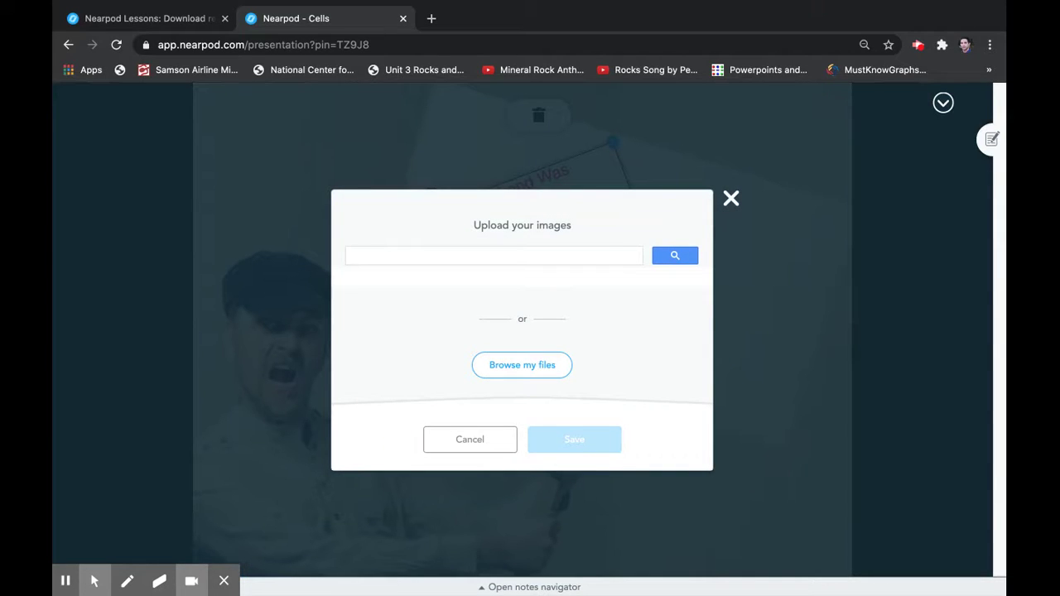
text(fn)
key(BackSpace)
text(un)
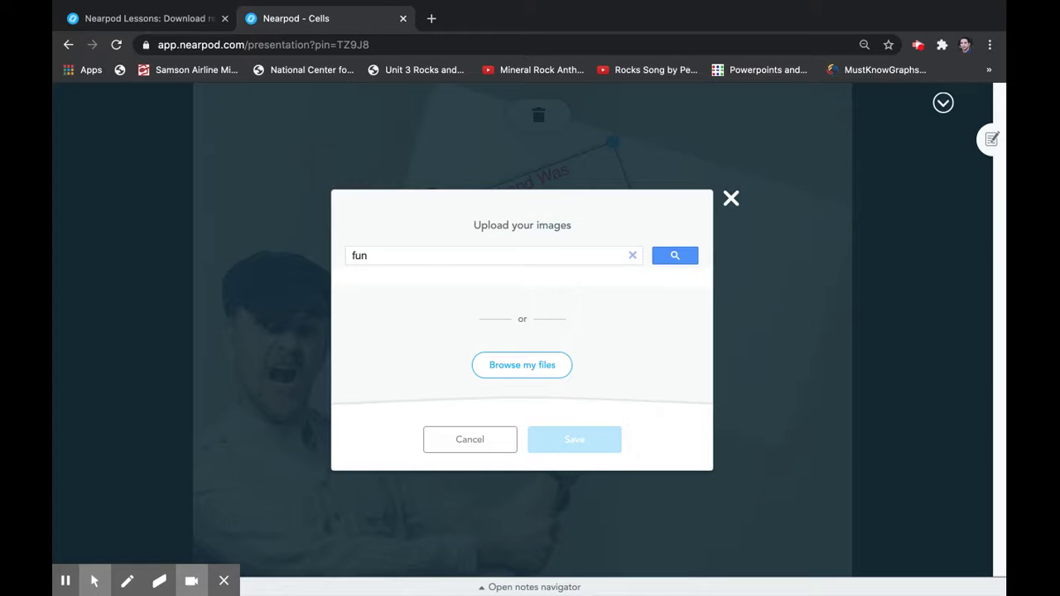
key(Return)
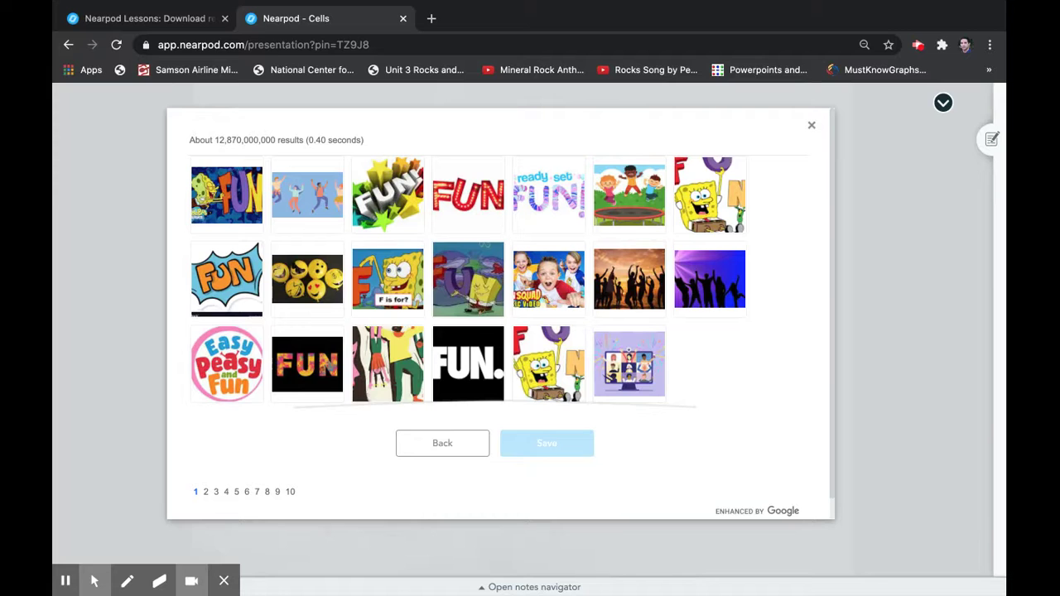
click(227, 279)
click(546, 445)
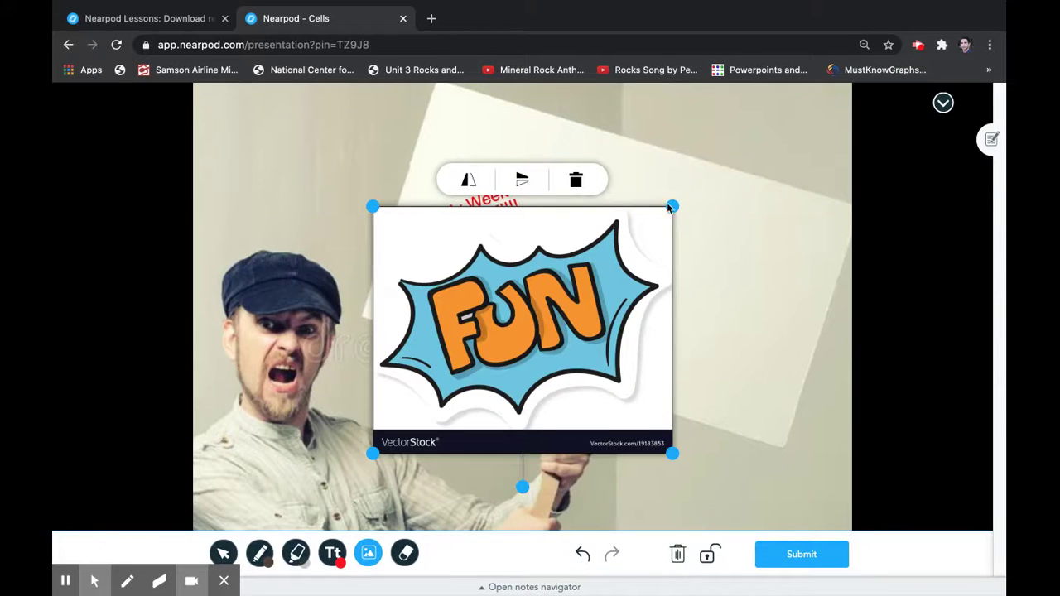
drag(671, 207, 786, 203)
Handwrite "Fun" with the brown pen on the sign below the red text.
click(268, 554)
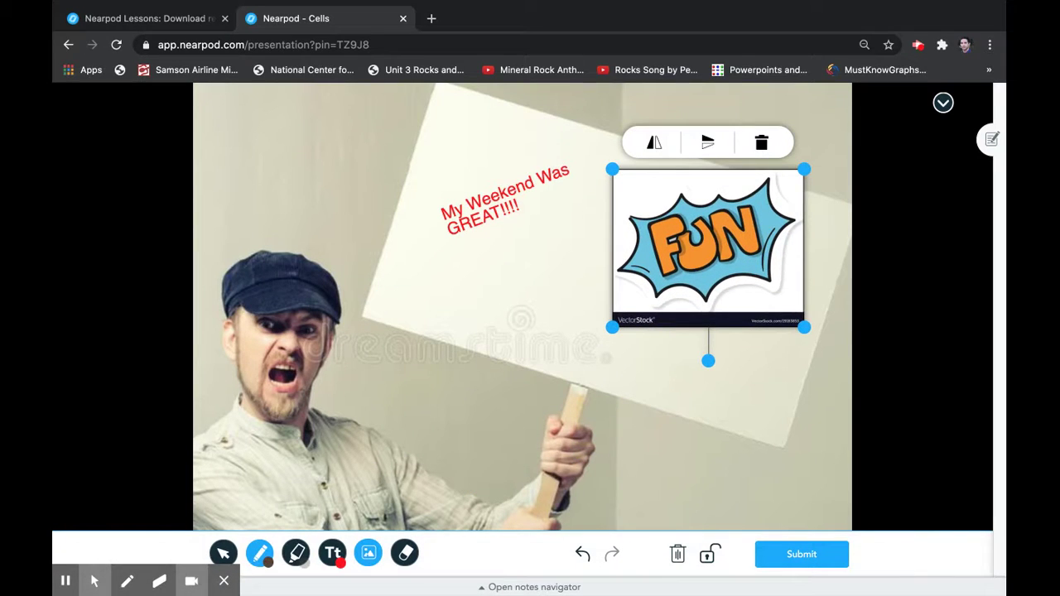
click(260, 554)
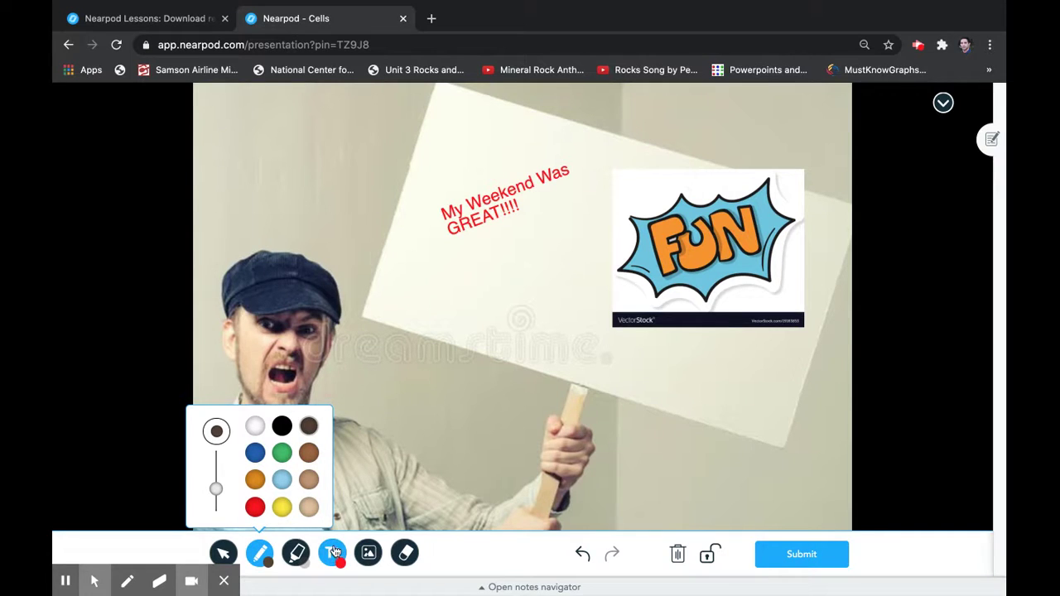
mouse_move(455, 291)
mouse_down()
mouse_move(455, 317)
mouse_move(479, 289)
mouse_move(486, 304)
mouse_move(510, 303)
mouse_move(511, 315)
mouse_move(552, 315)
mouse_up()
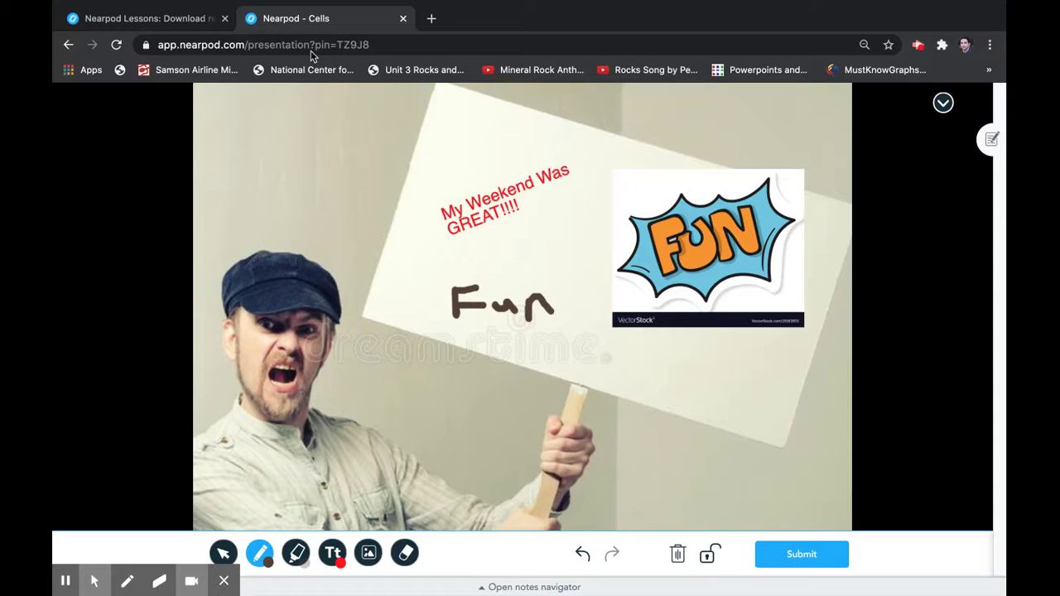
Check the student's in-progress drawing in the teacher's live view and compare it with the student's own page.
click(168, 23)
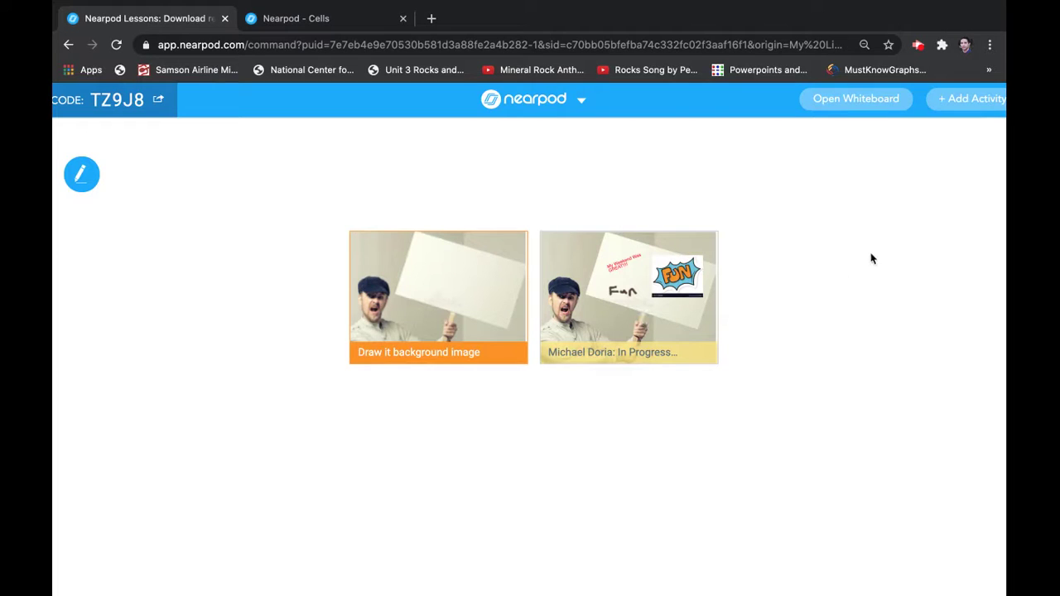
scroll(910, 534, right, 2)
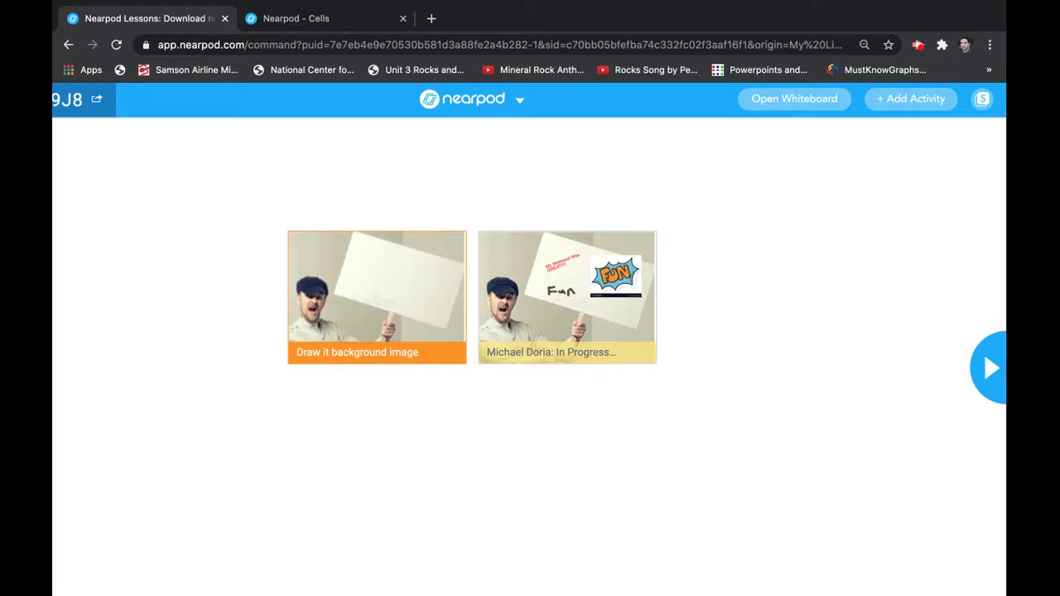
scroll(732, 338, left, 2)
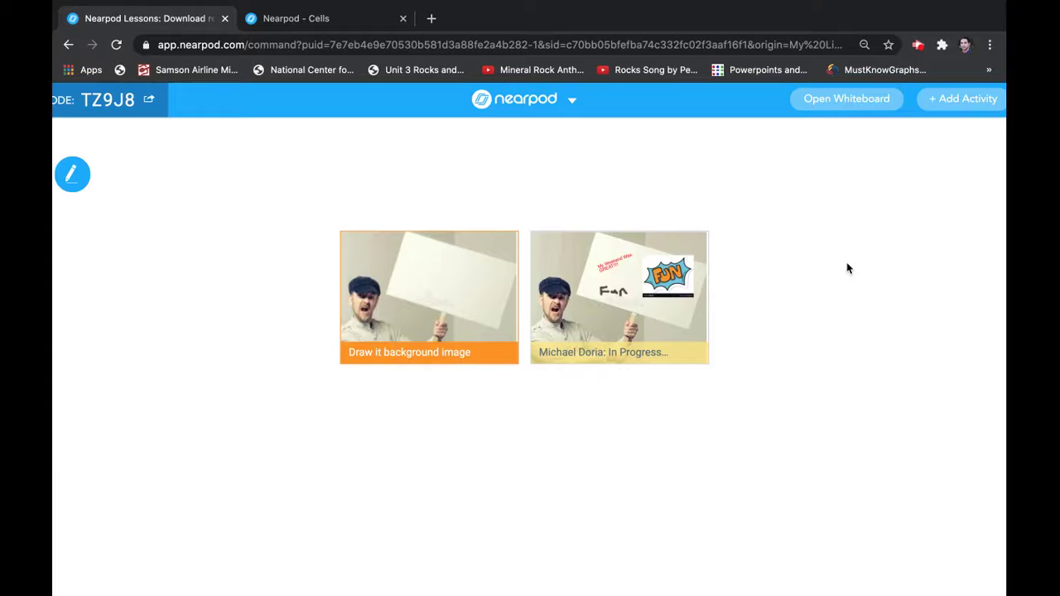
scroll(844, 267, right, 2)
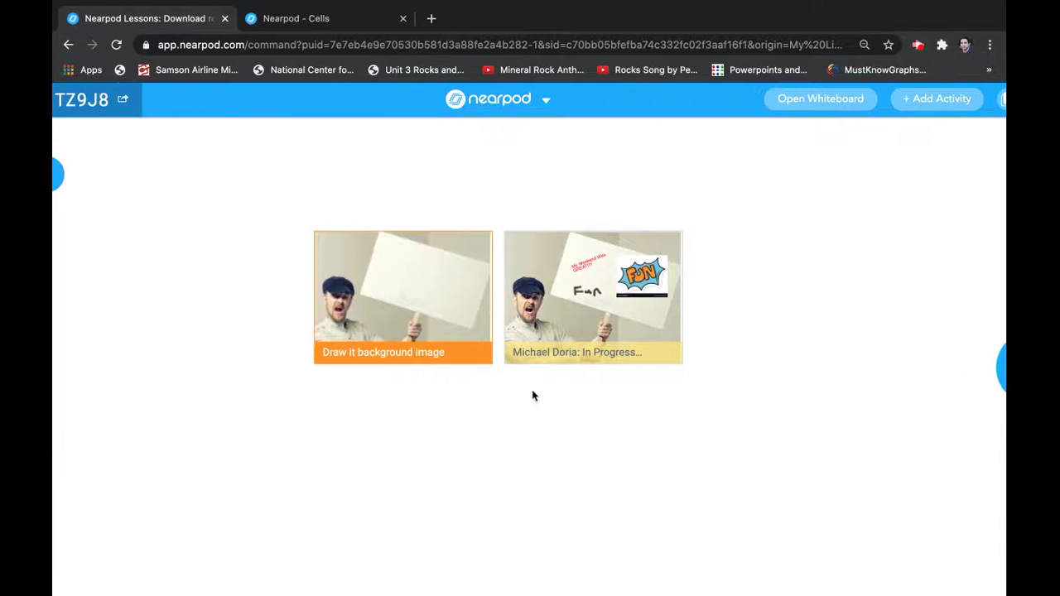
click(339, 16)
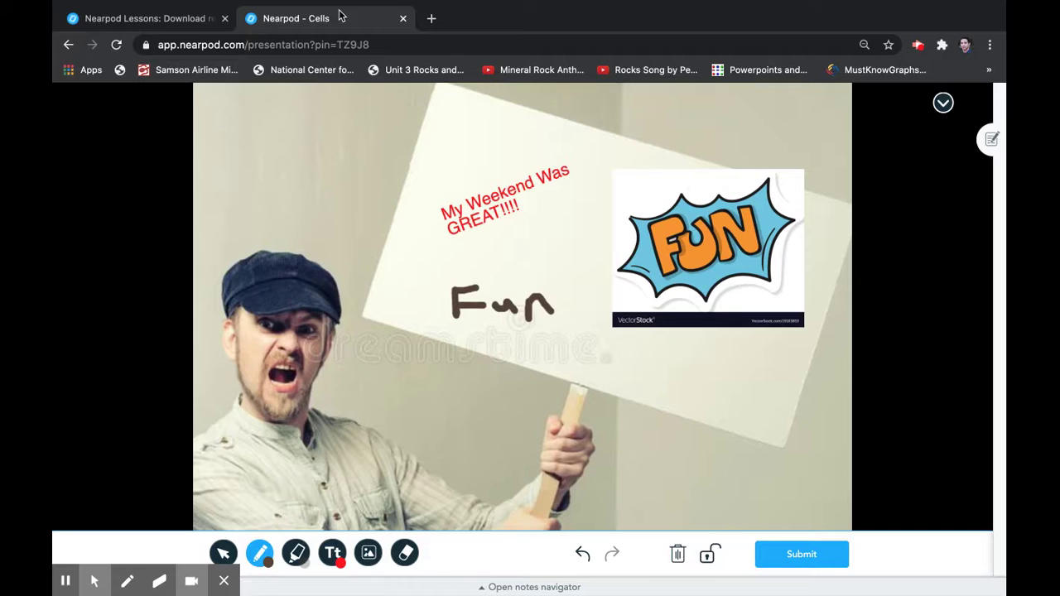
Advance the teacher's lesson to the Cells Collaborate Board and decline approving student comments before they are posted.
click(184, 17)
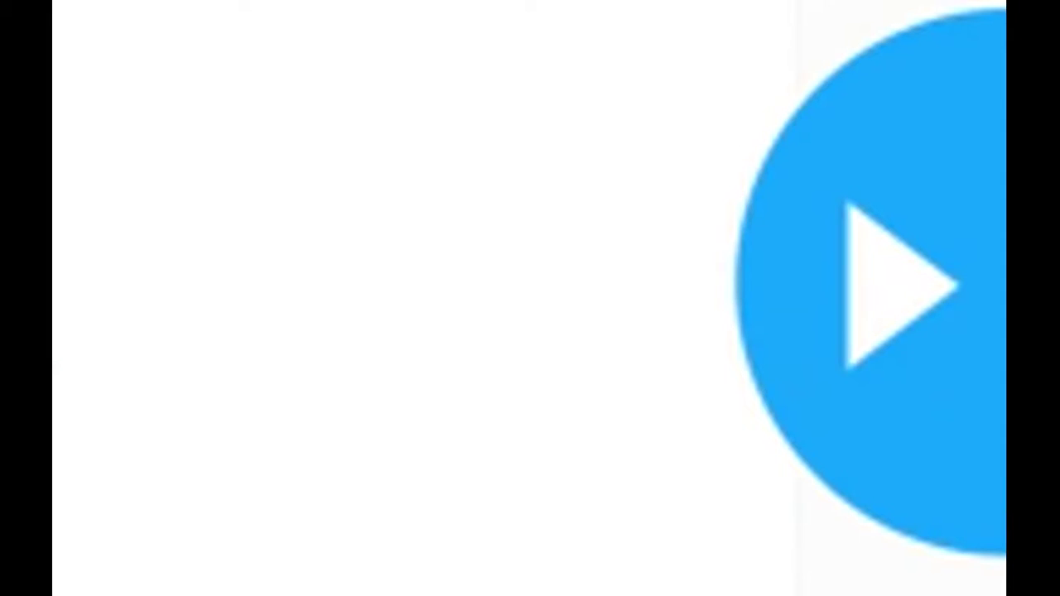
click(899, 286)
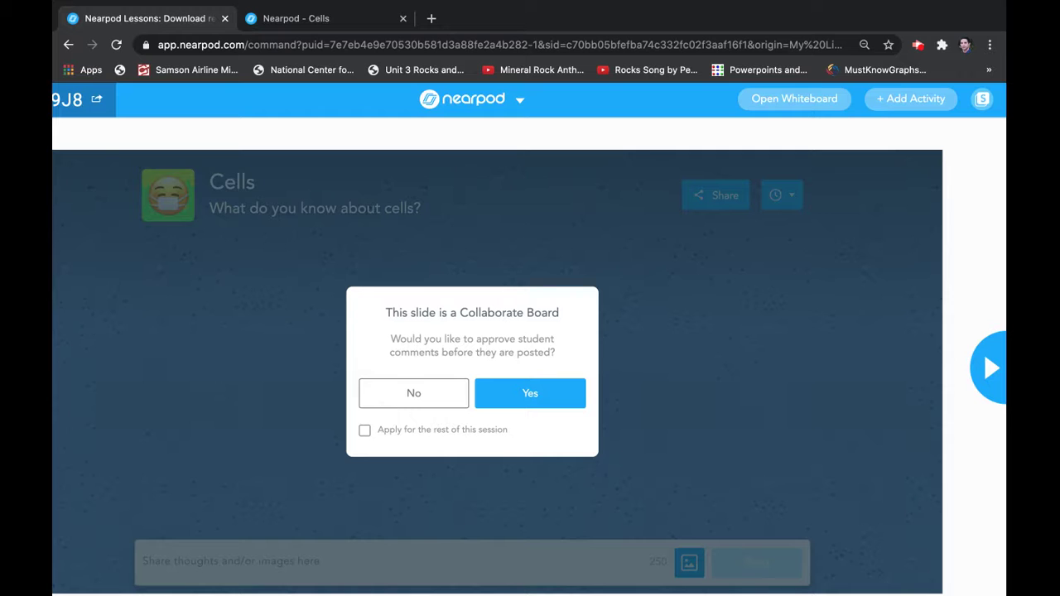
click(395, 400)
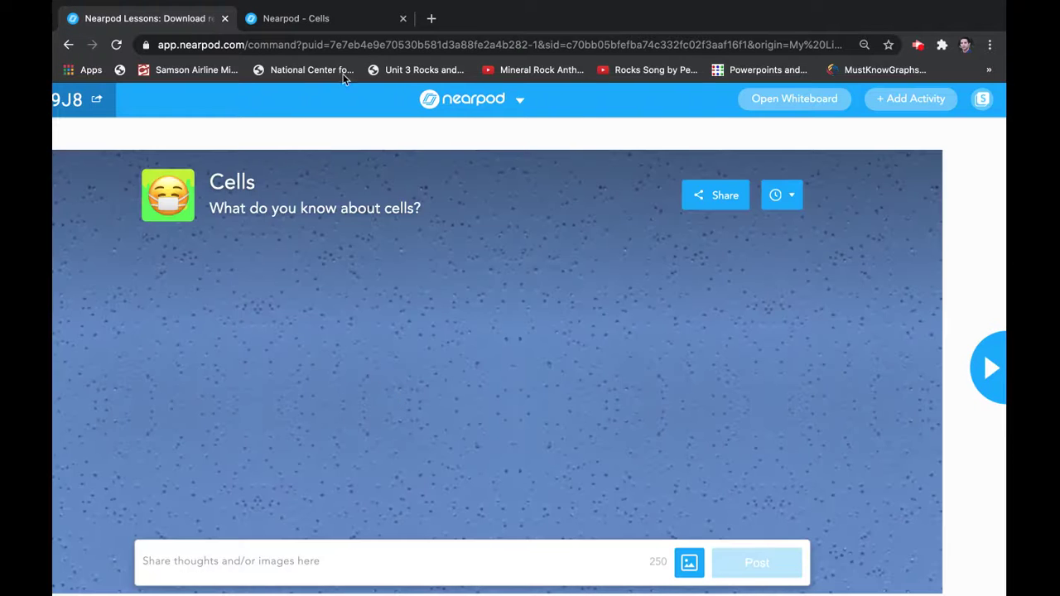
Post "I know that the cells work together TO HELP MAINTAIN HOMEOSTASIS." on the Cells board from the student's view.
click(361, 20)
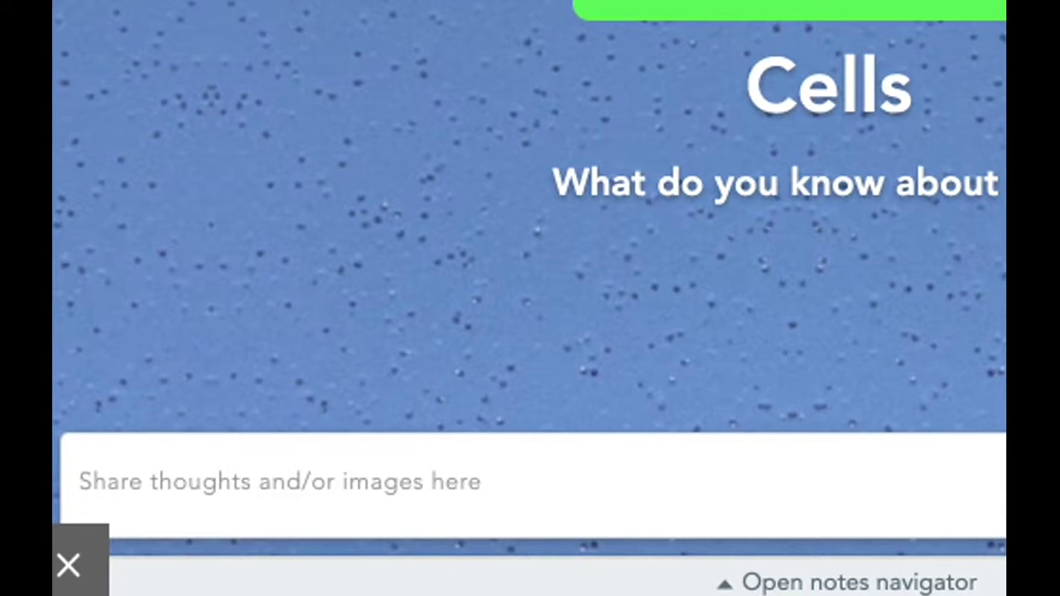
text(I kno)
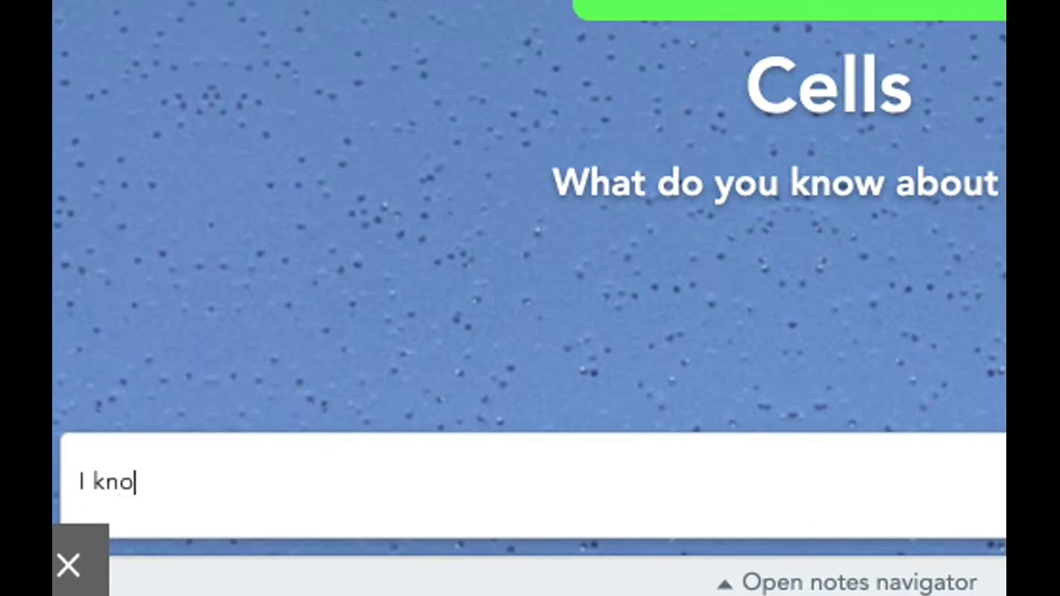
text(w that the cel)
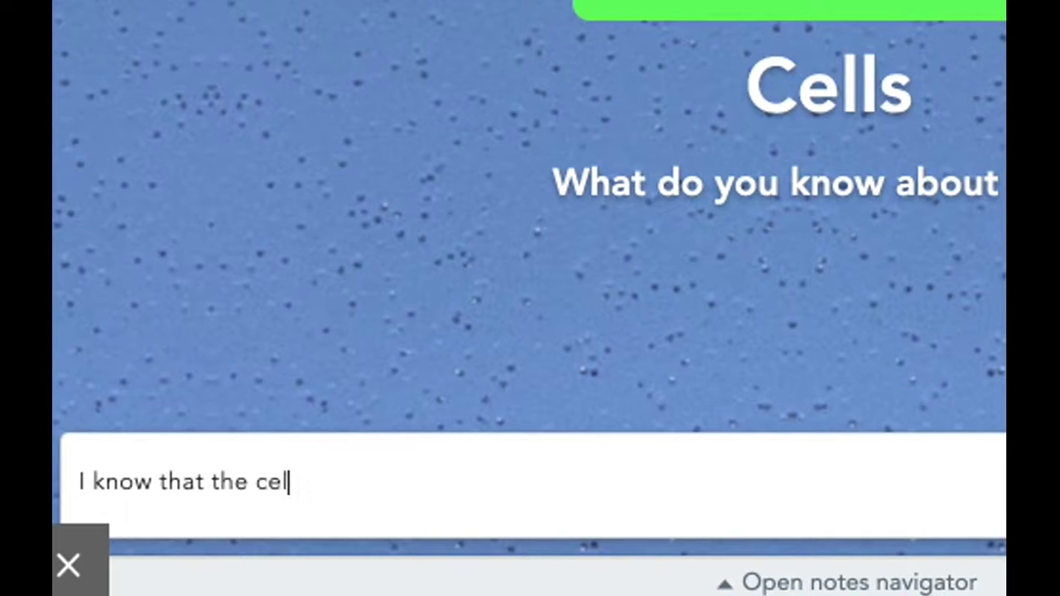
text(ls work t)
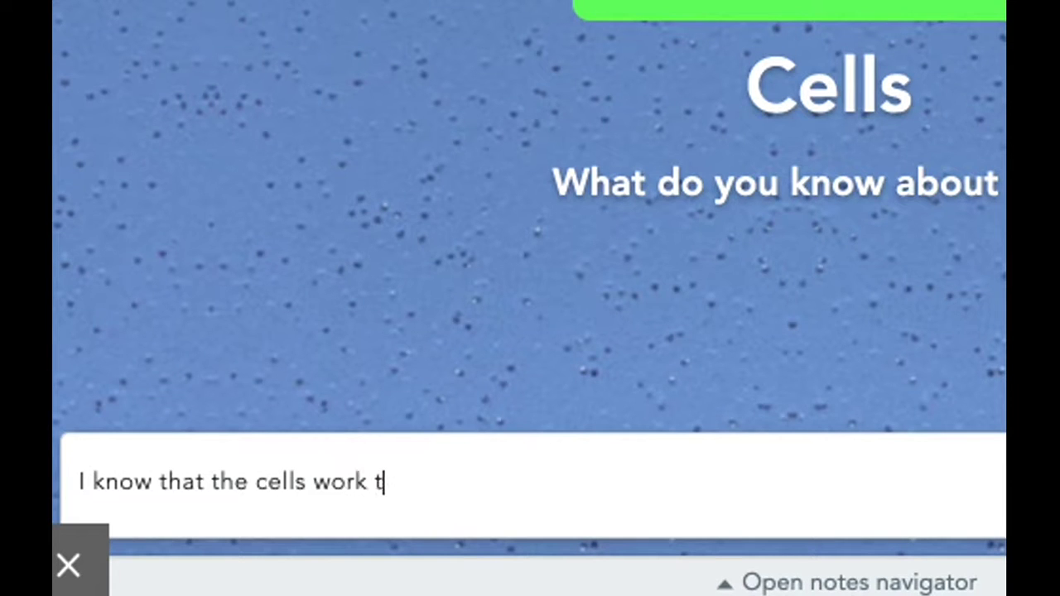
text(ogether)
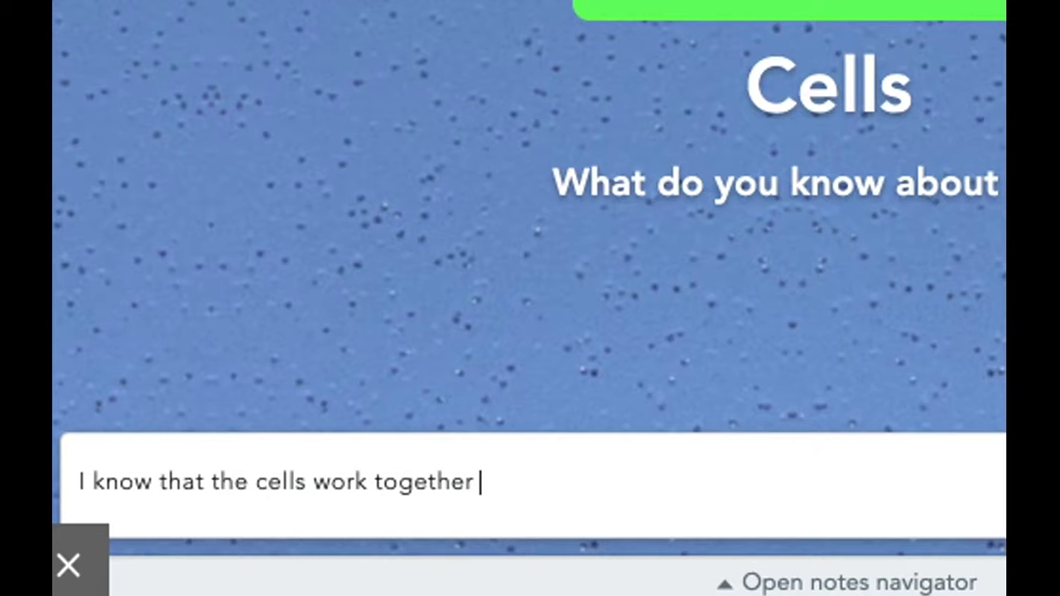
text(TO H)
text(ELP)
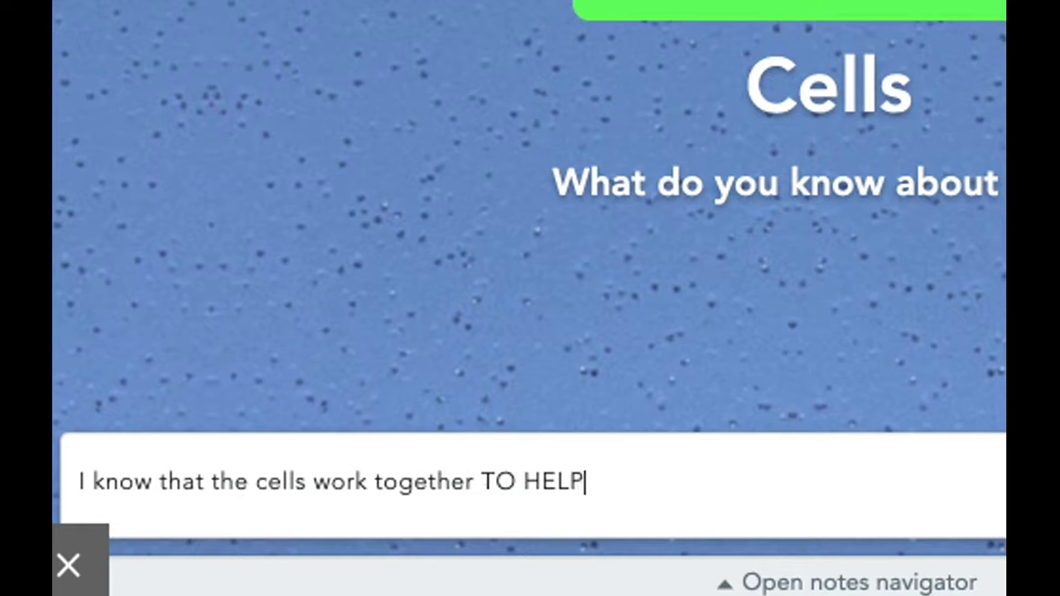
text( MAINTAIN )
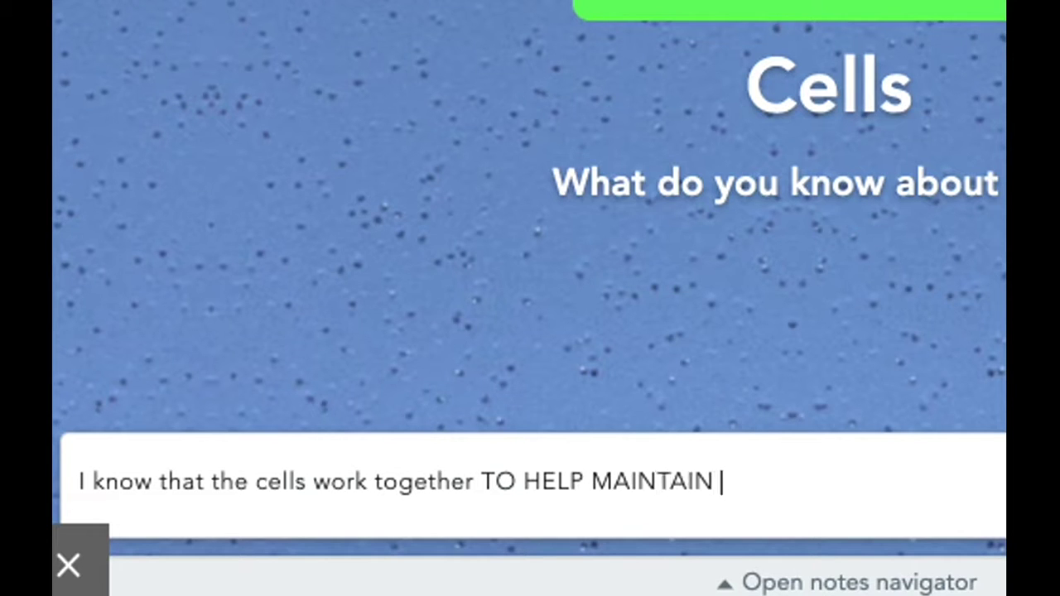
text(HOMEOSTAI)
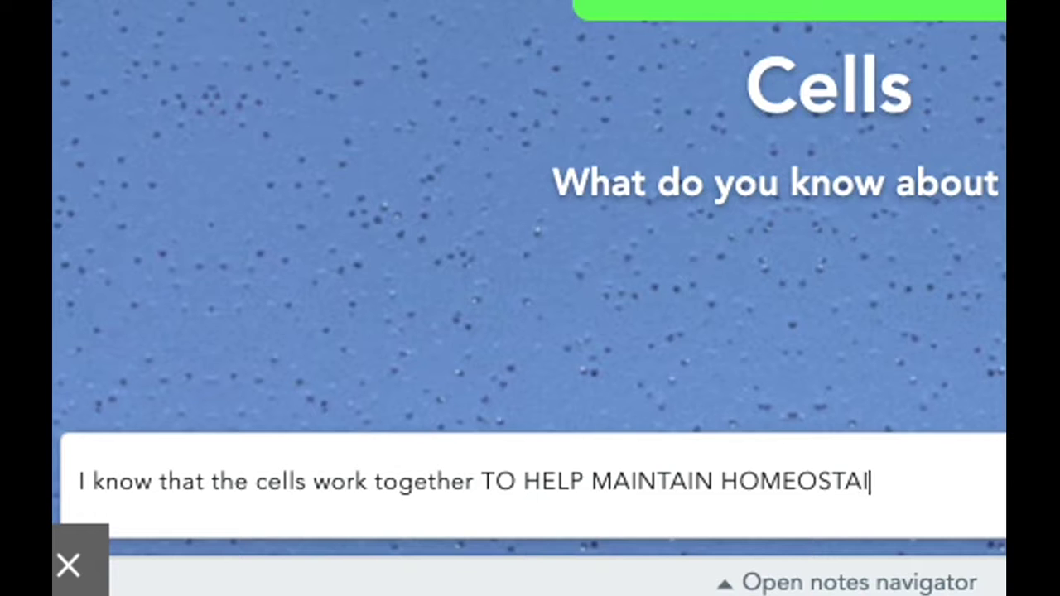
key(BackSpace)
text(SIS)
mouse_move(874, 571)
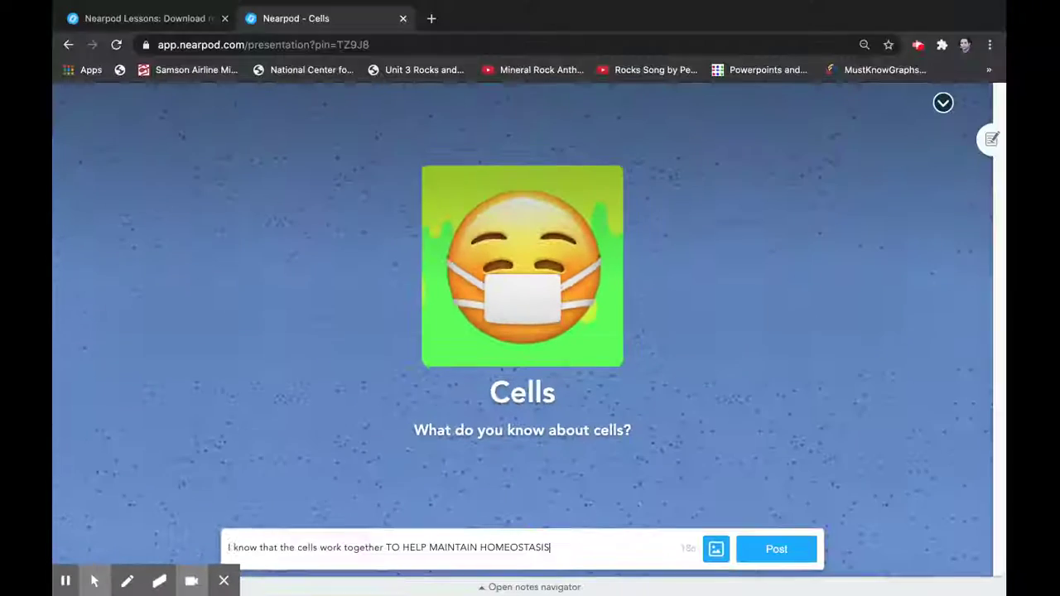
text(.)
key(Return)
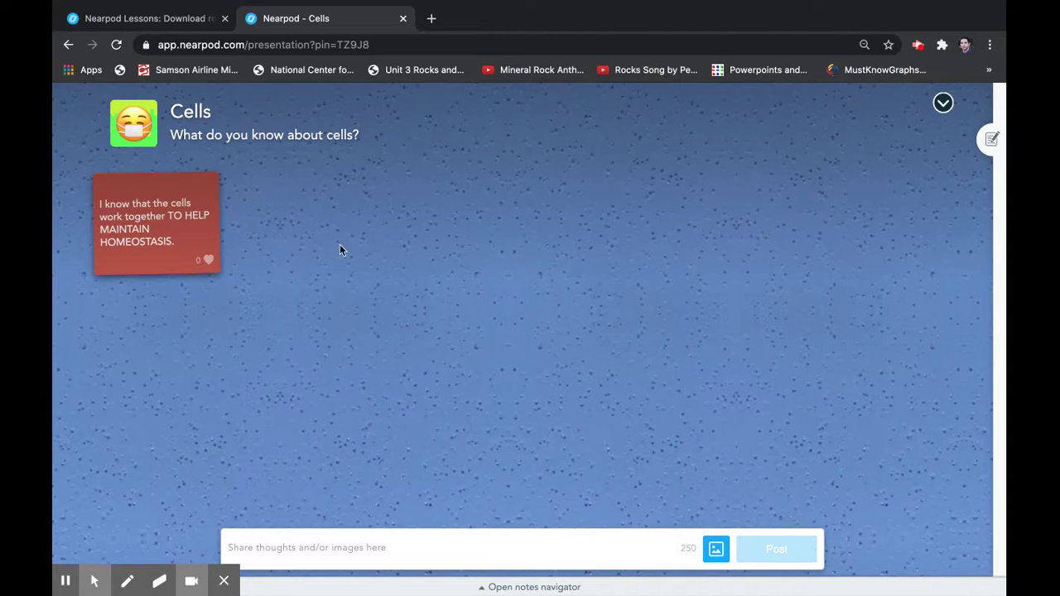
Search the images for "cells" and attach the cutaway cell diagram with labeled organelles to a new student post.
click(716, 549)
click(521, 242)
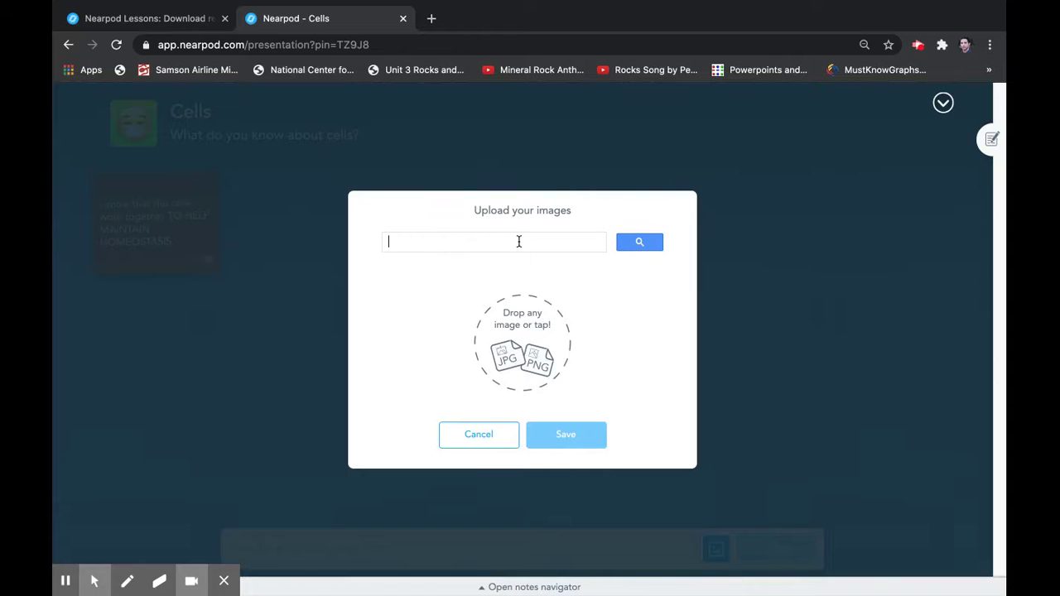
text(Cells)
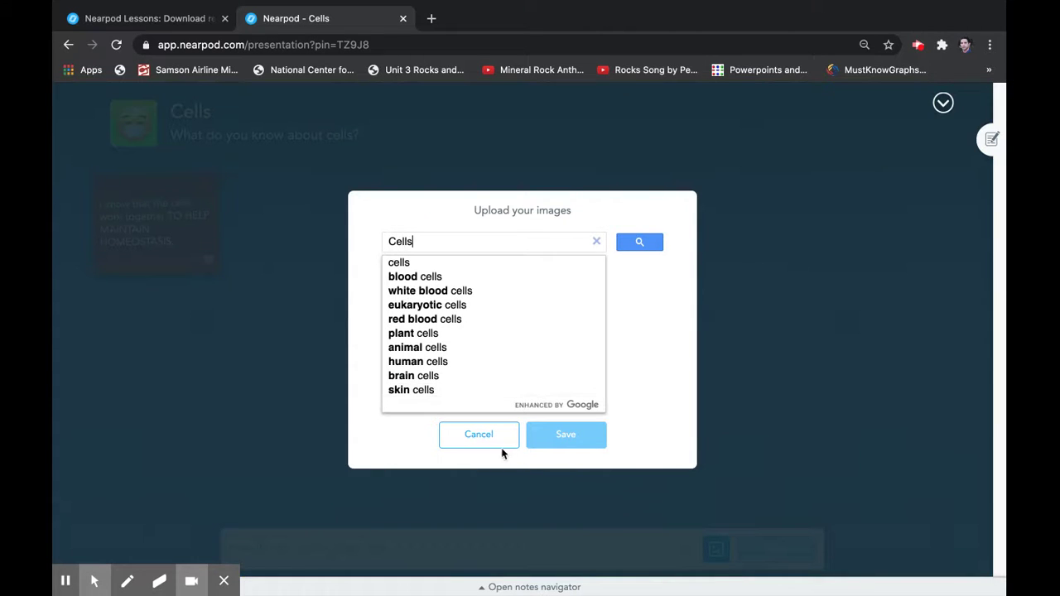
click(418, 265)
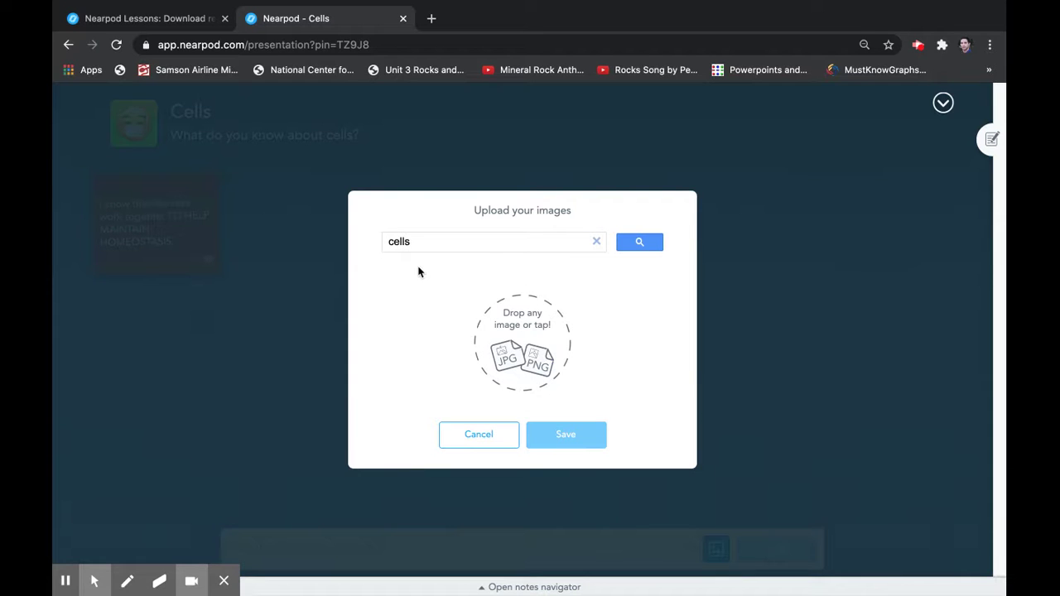
click(412, 193)
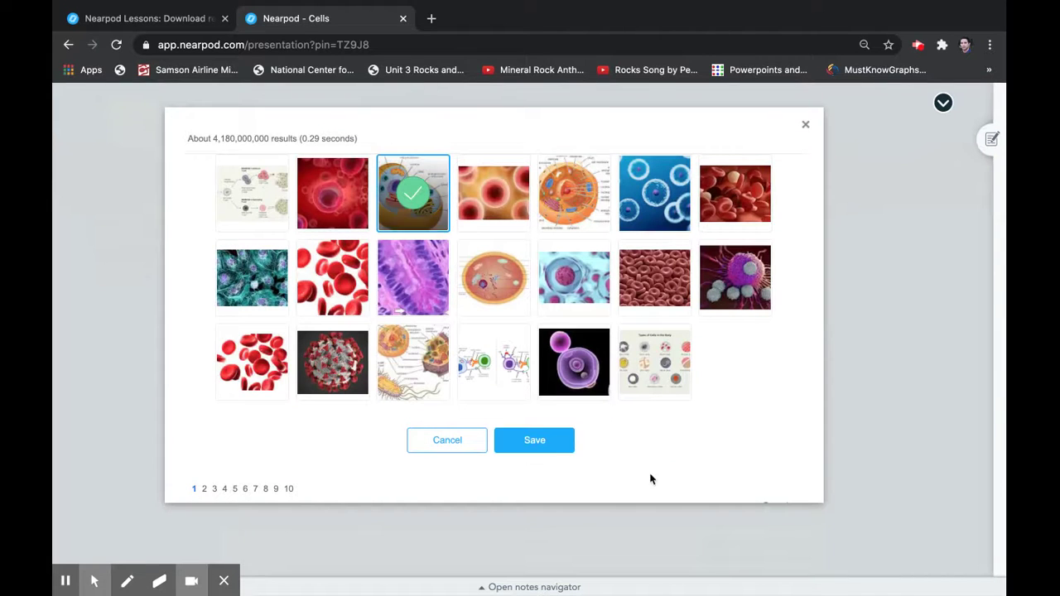
click(544, 441)
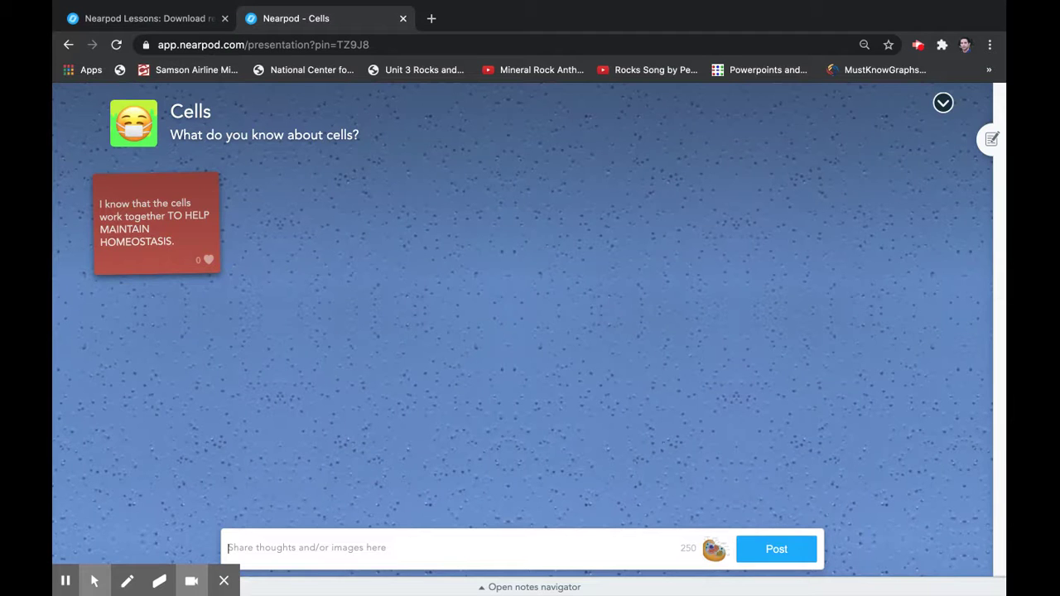
Caption the attached cell picture "This is what a cell looks like : )" and post it to the board.
scroll(724, 475, up, 5)
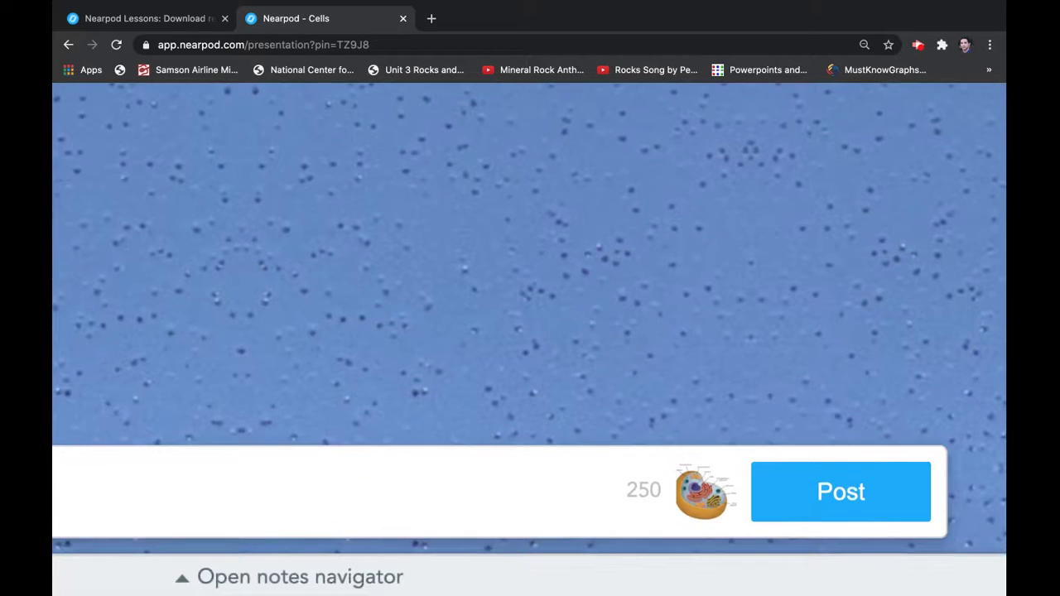
scroll(699, 522, down, 5)
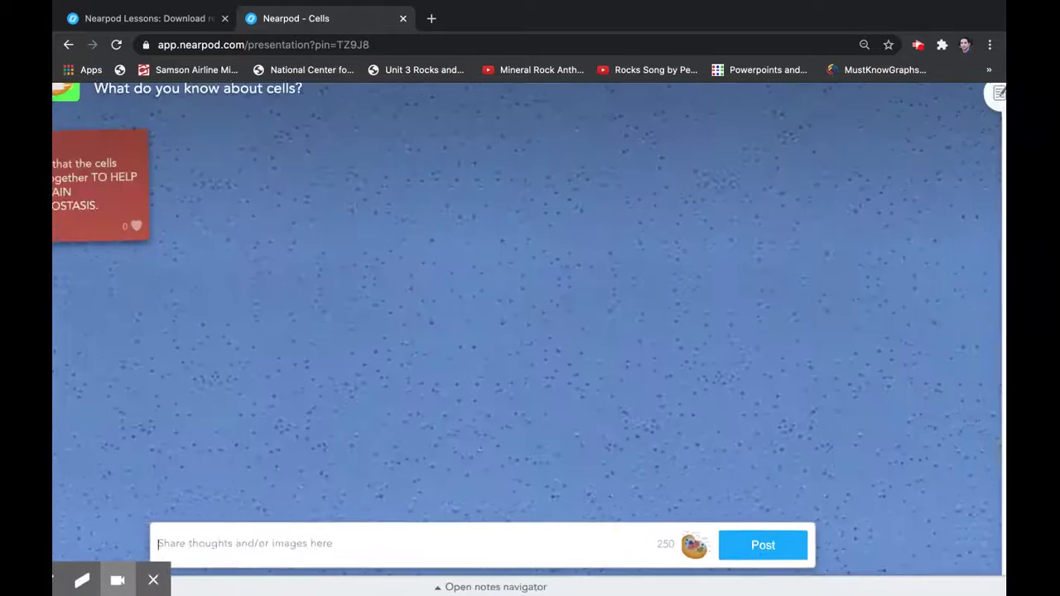
scroll(514, 511, down, 2)
text(This is what a ce)
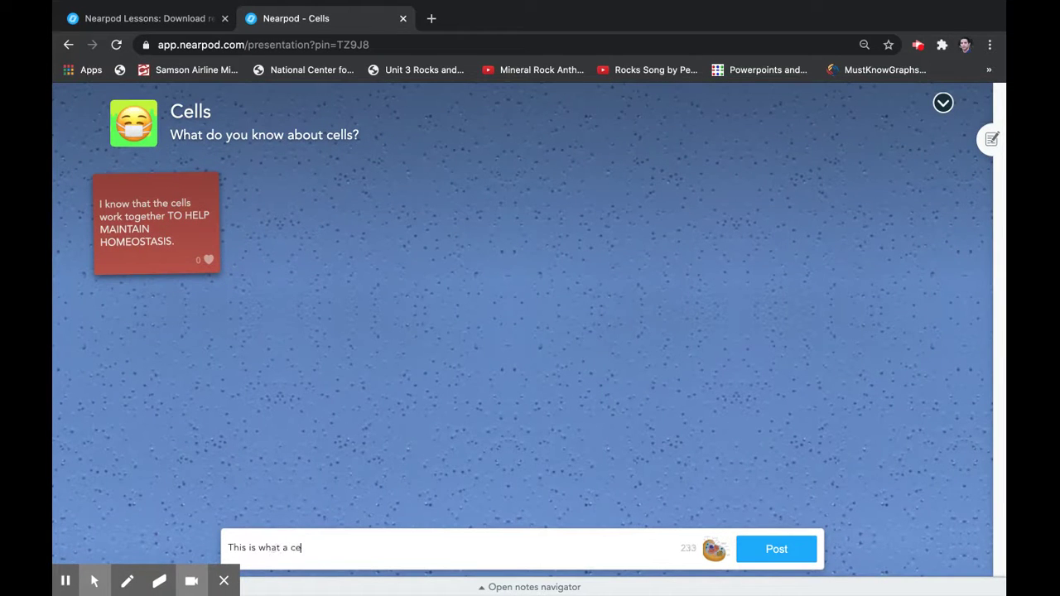
text(ll looks like : ))
click(777, 545)
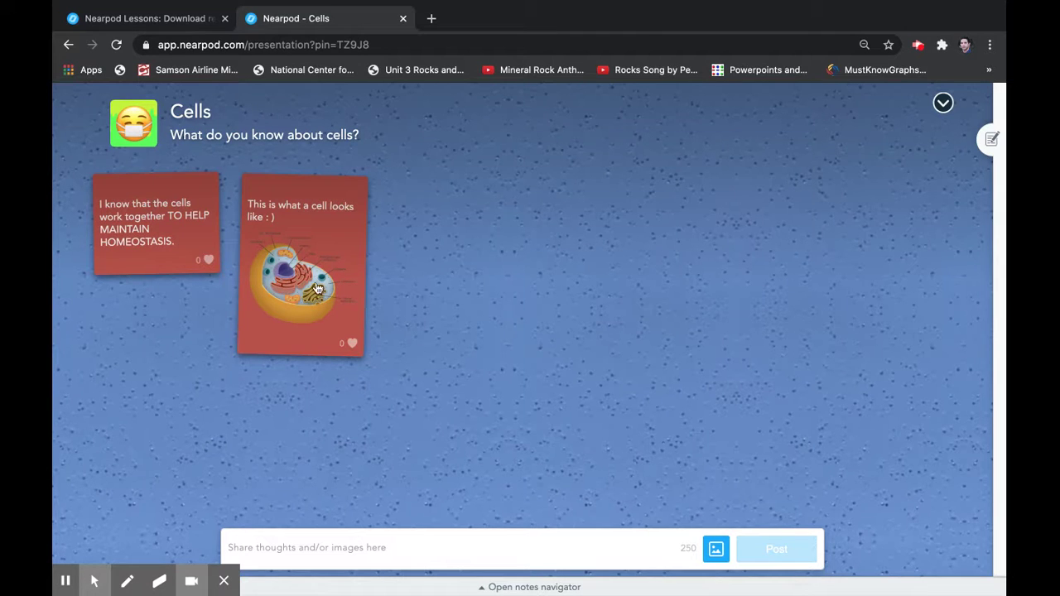
Compare how the student's two posts appear on the teacher's board and on the student's board.
click(181, 24)
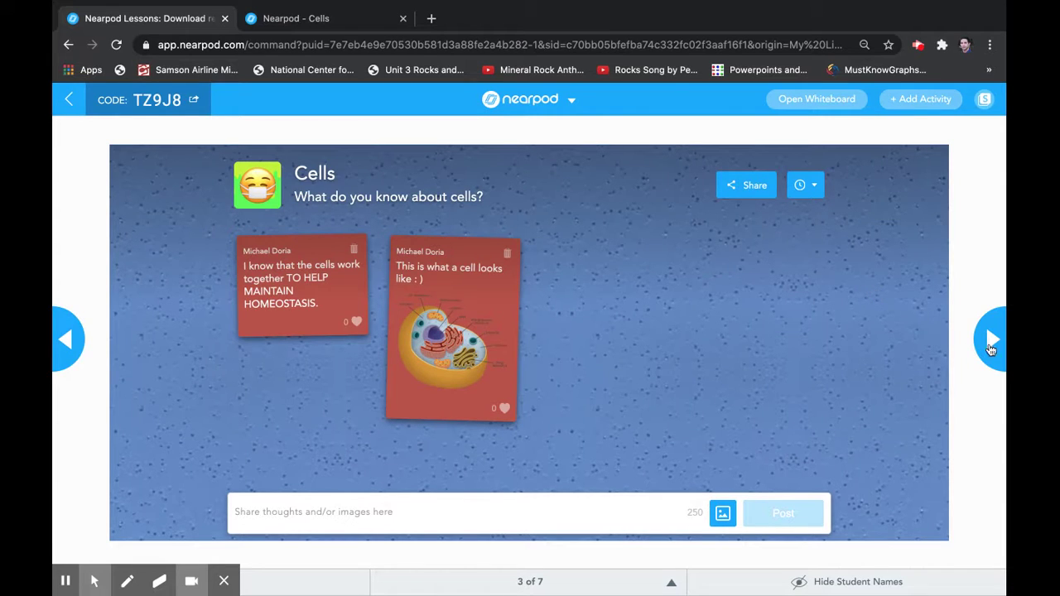
click(332, 20)
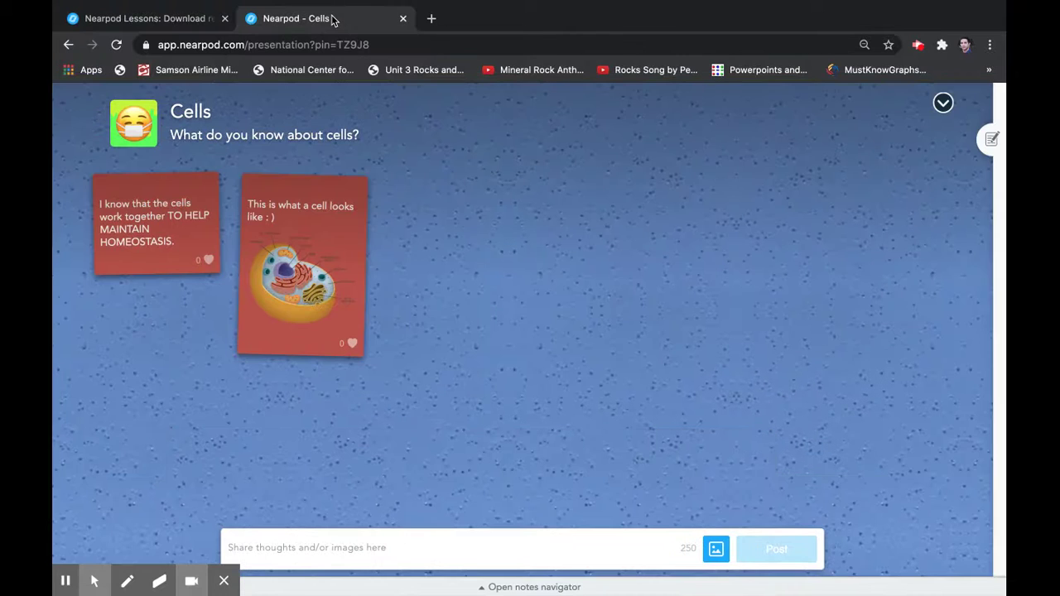
click(181, 18)
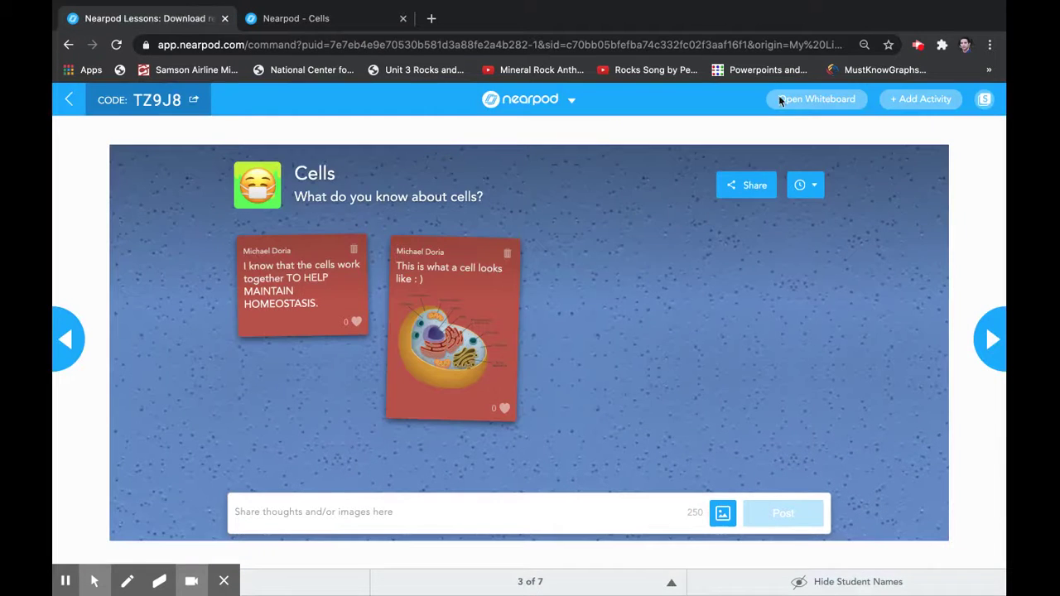
Advance the teacher's lesson to the 3D cell model and examine its cut-open interior in the student's view.
click(989, 338)
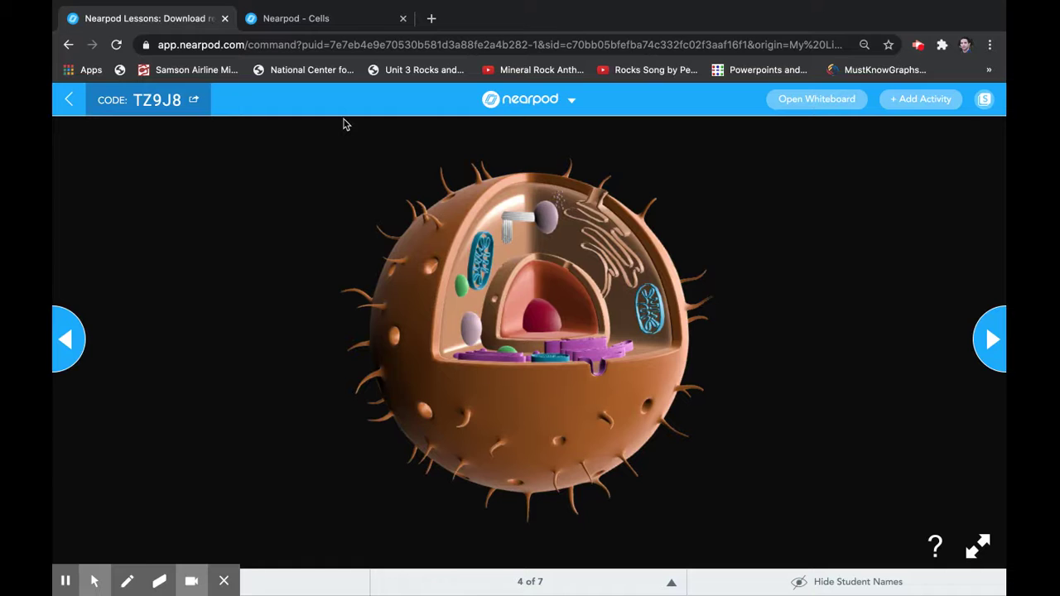
click(317, 25)
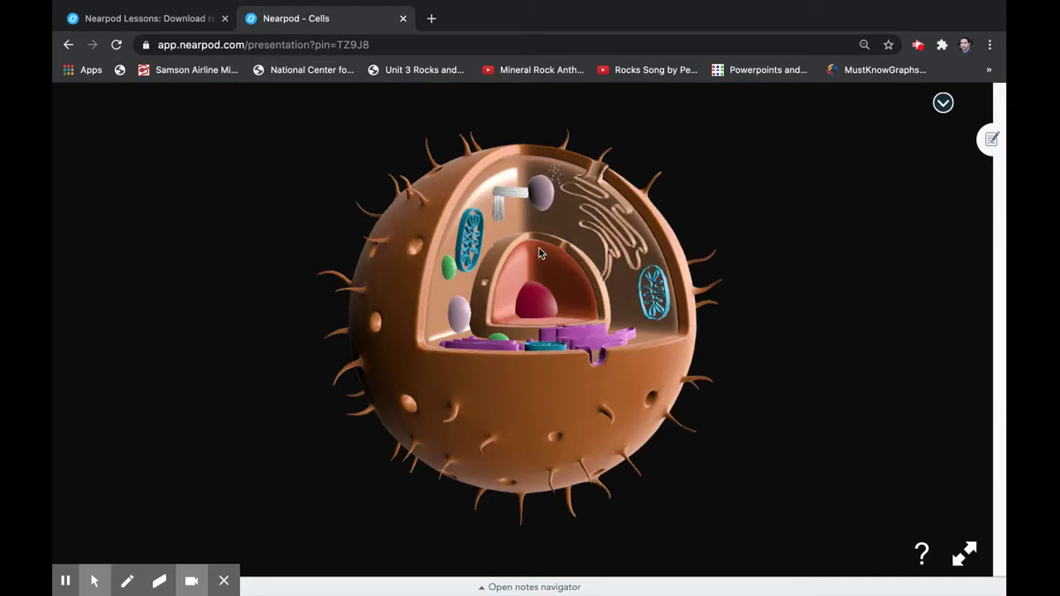
drag(497, 353, 408, 259)
drag(493, 301, 591, 361)
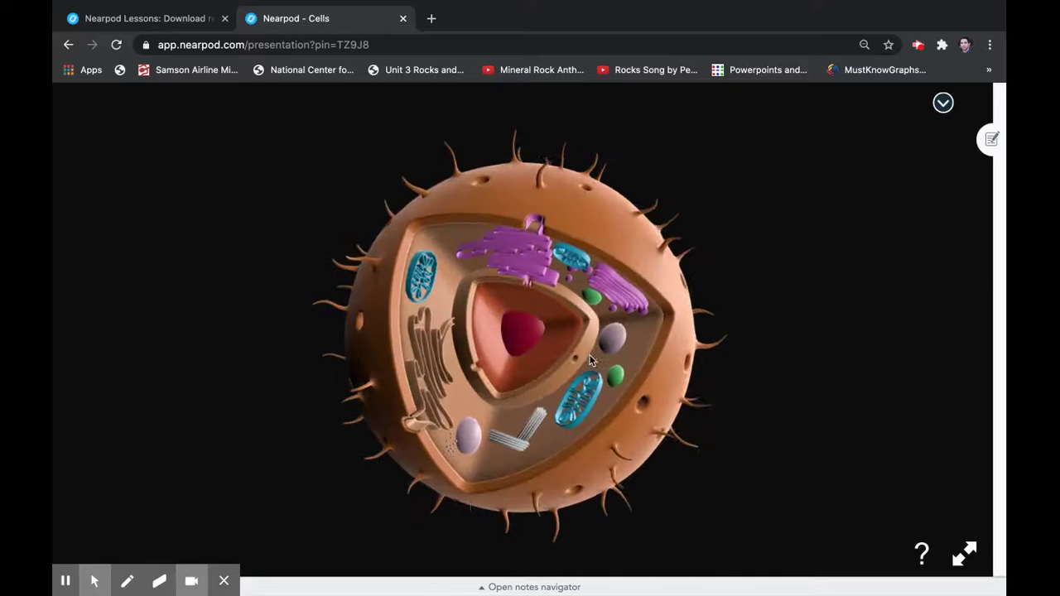
scroll(590, 361, up, 10)
scroll(591, 360, down, 3)
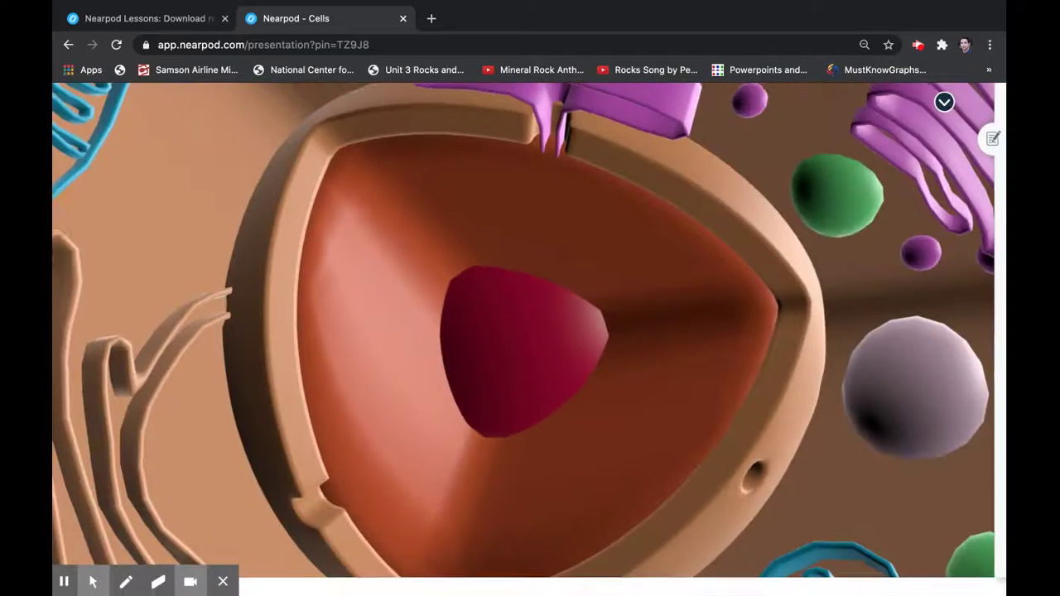
scroll(591, 361, down, 10)
scroll(546, 331, up, 2)
Examine the outer surface of the 3D cell model up close, including its spikes and pores.
drag(617, 233, 446, 209)
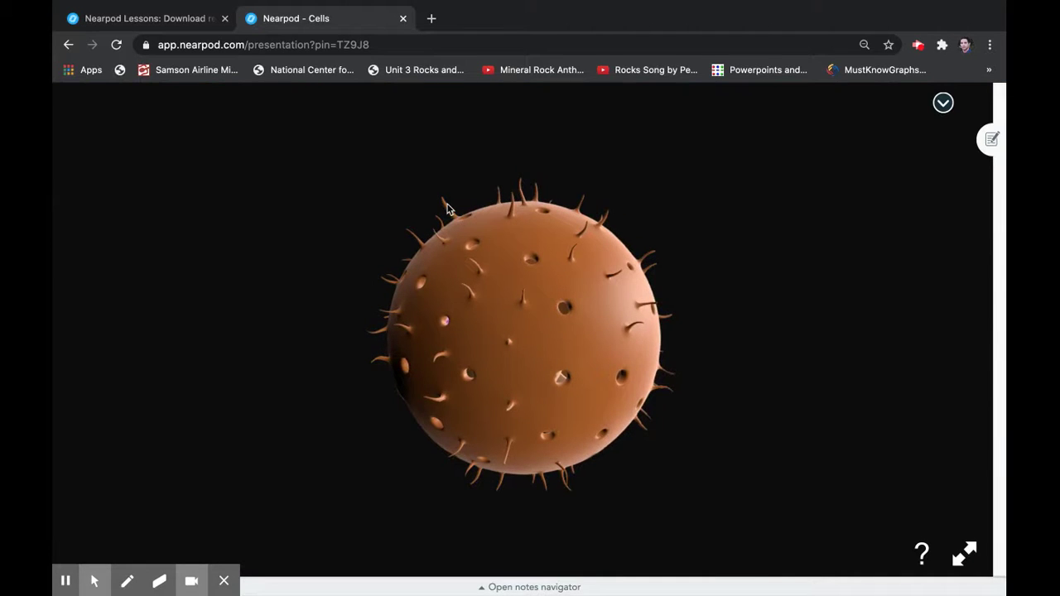
scroll(446, 209, up, 8)
scroll(449, 208, down, 5)
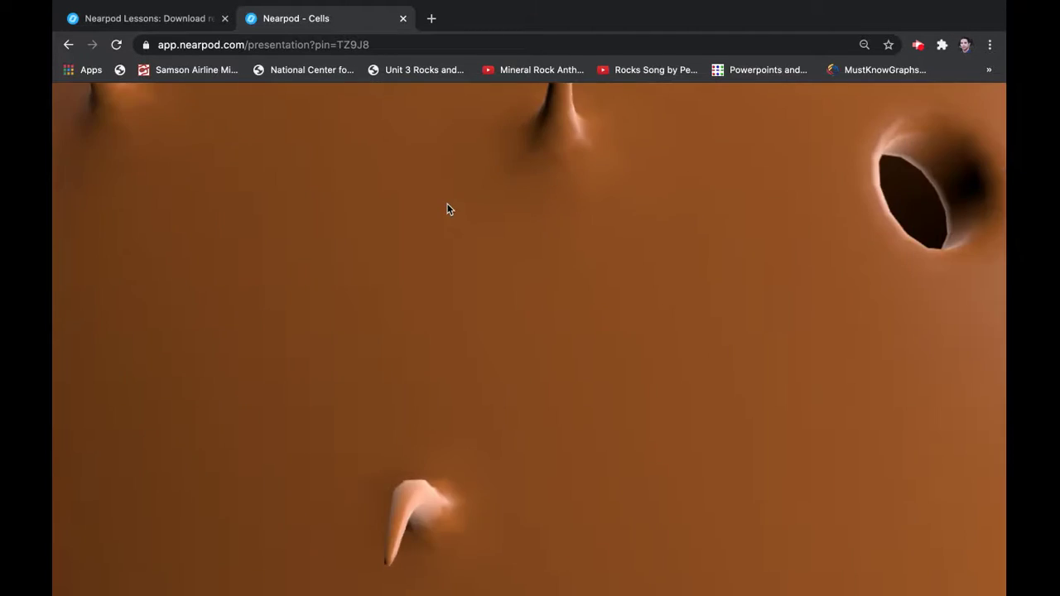
scroll(425, 186, down, 5)
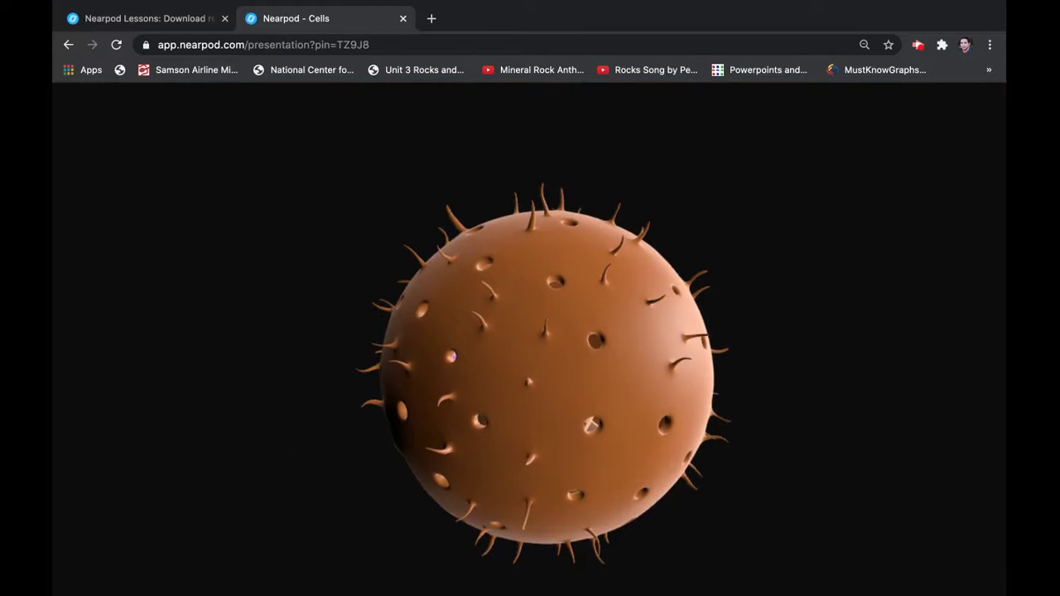
scroll(444, 221, up, 6)
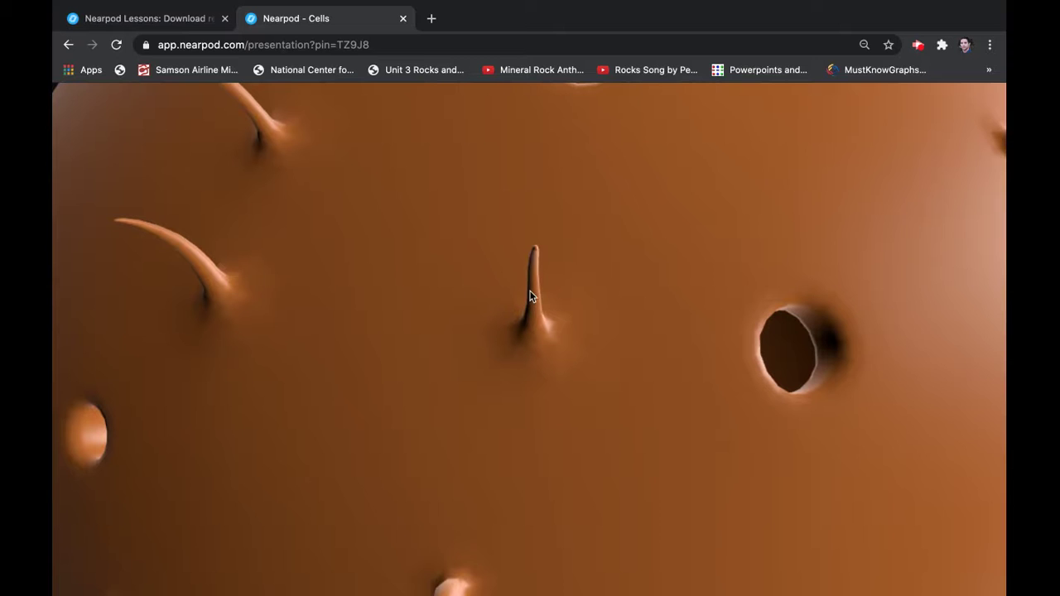
scroll(445, 289, down, 6)
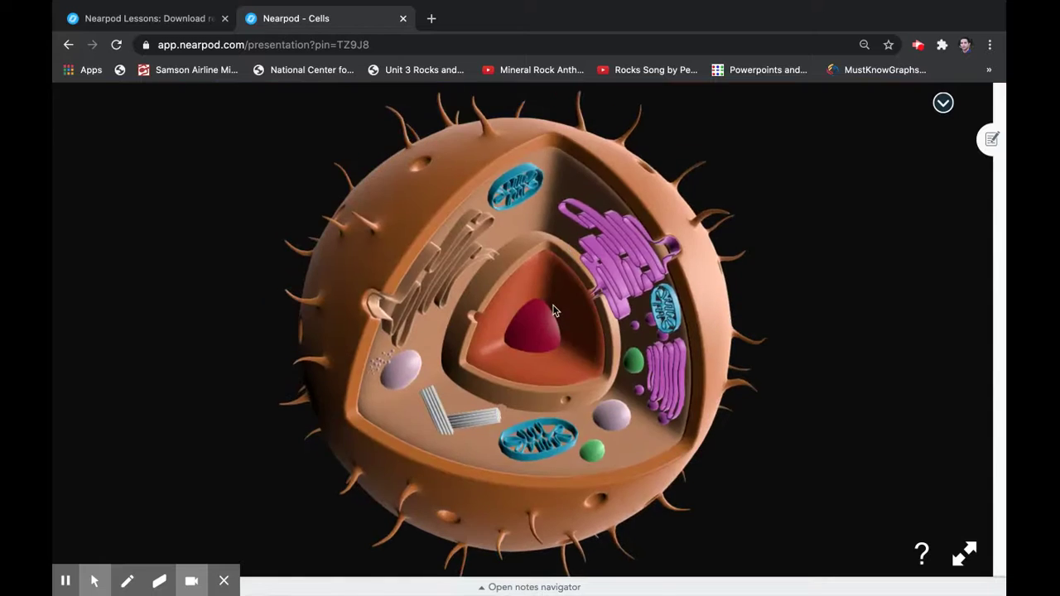
Examine the 3D cell's nucleus and surrounding organelles up close, ending with the whole cell in view.
scroll(554, 307, up, 6)
scroll(554, 308, down, 3)
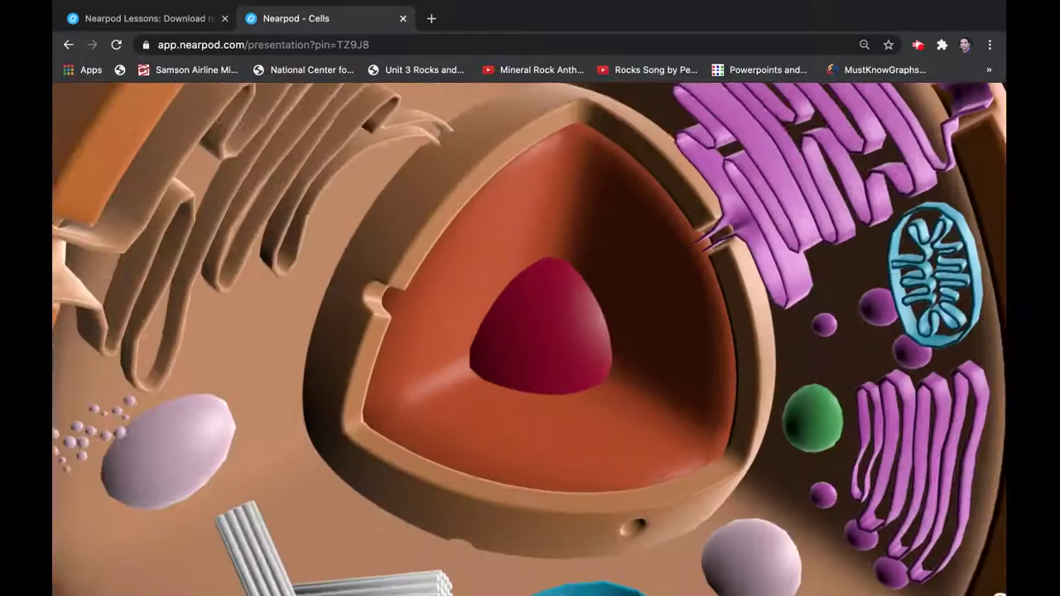
scroll(554, 308, up, 3)
scroll(530, 340, down, 3)
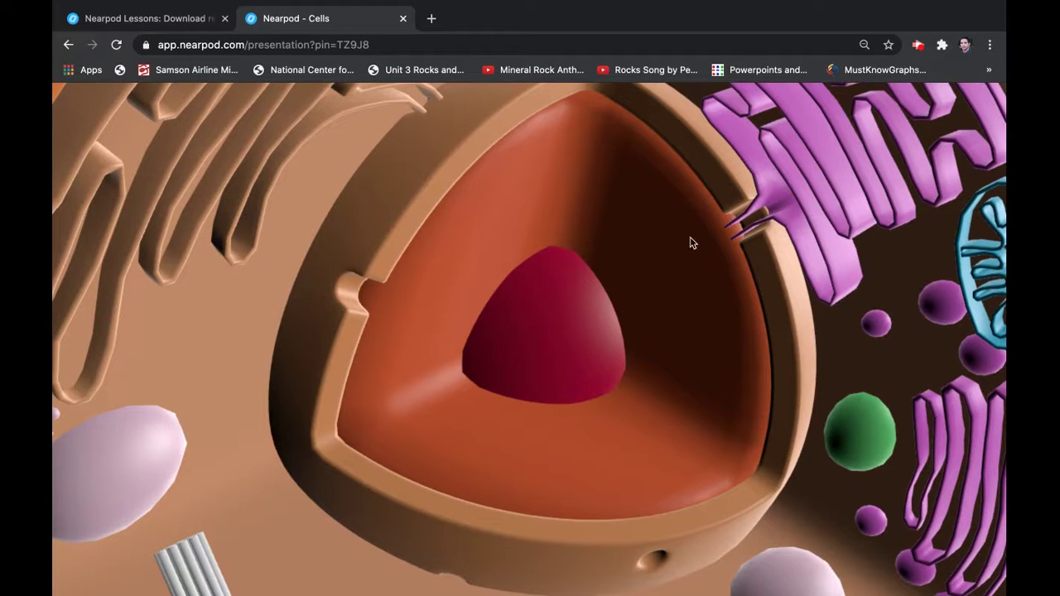
drag(693, 232, 813, 251)
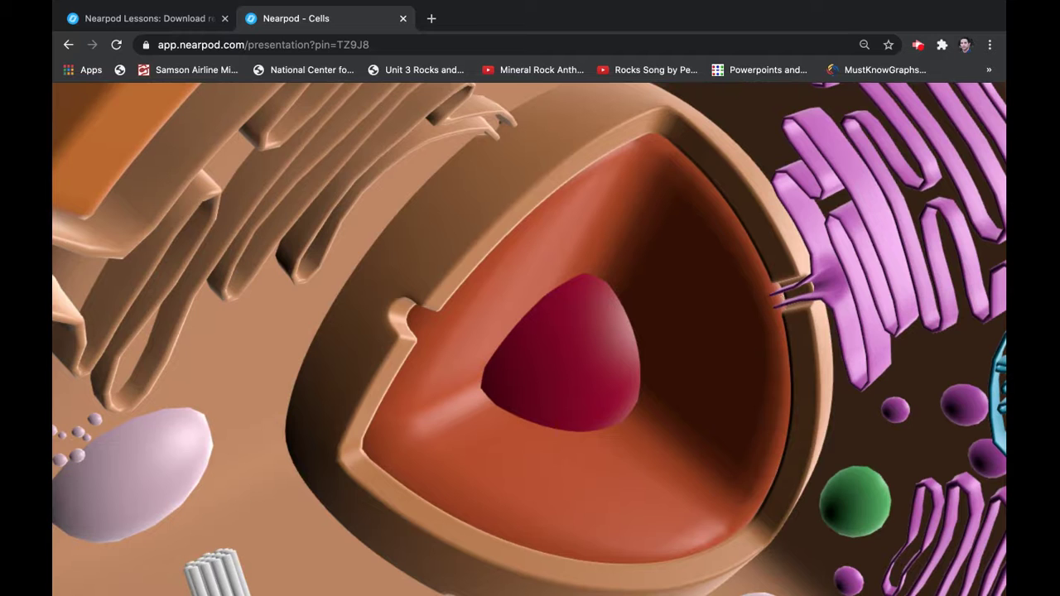
scroll(746, 350, down, 10)
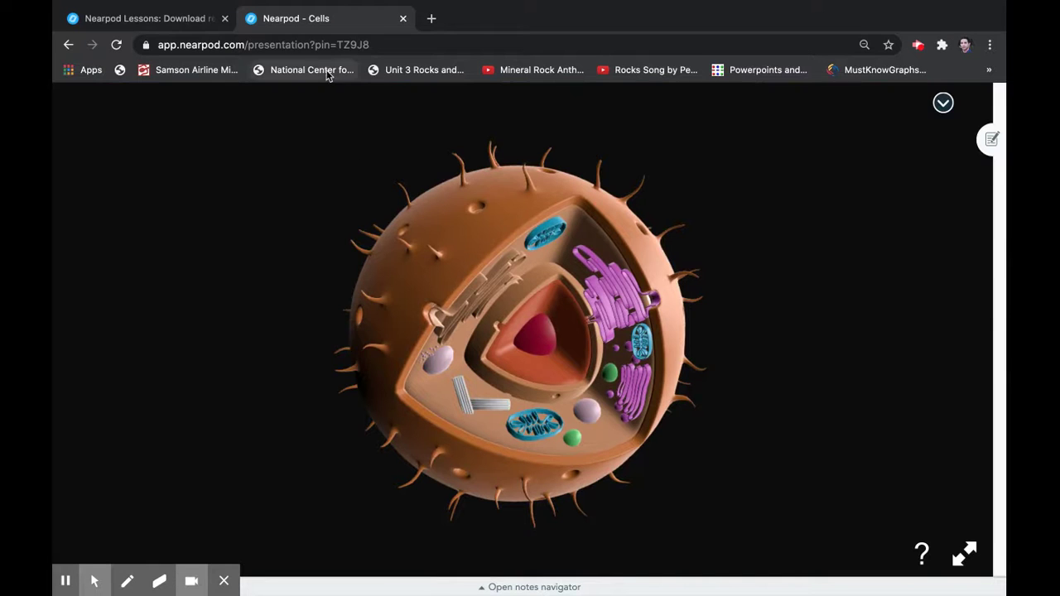
Advance the teacher's lesson to the Types of Cells in the Body slide and check it in the student's view.
click(166, 18)
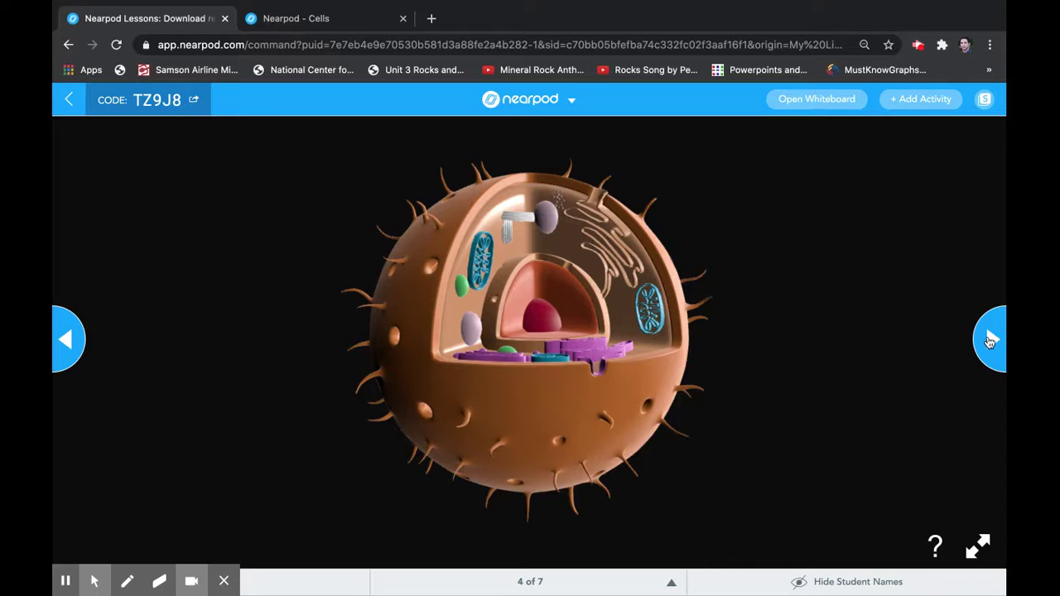
click(990, 341)
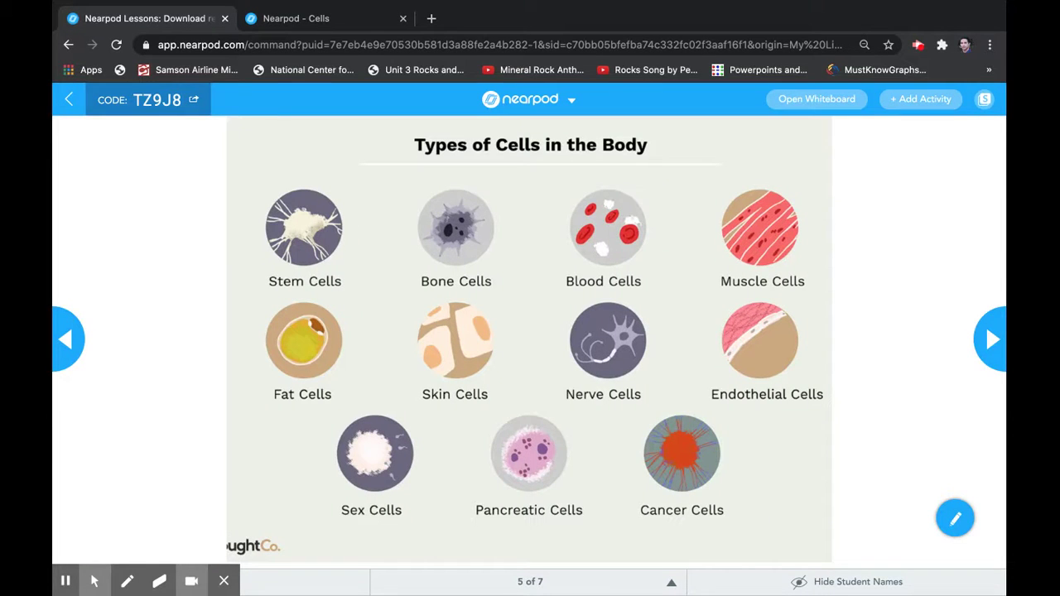
click(312, 19)
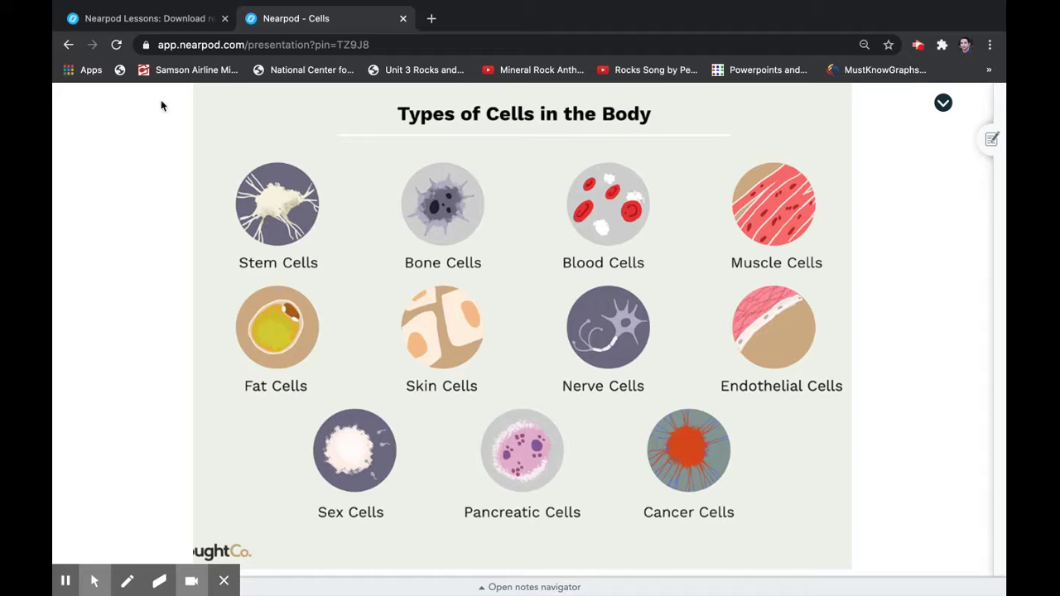
Advance the teacher's lesson to the cell diagram drawing activity and show it in the student's view.
click(157, 19)
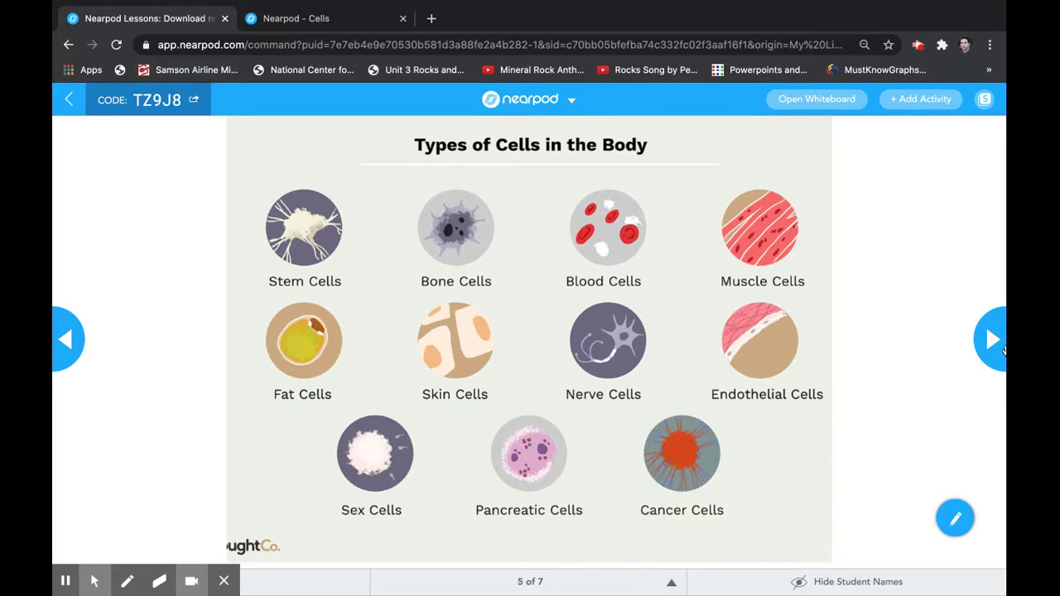
click(991, 341)
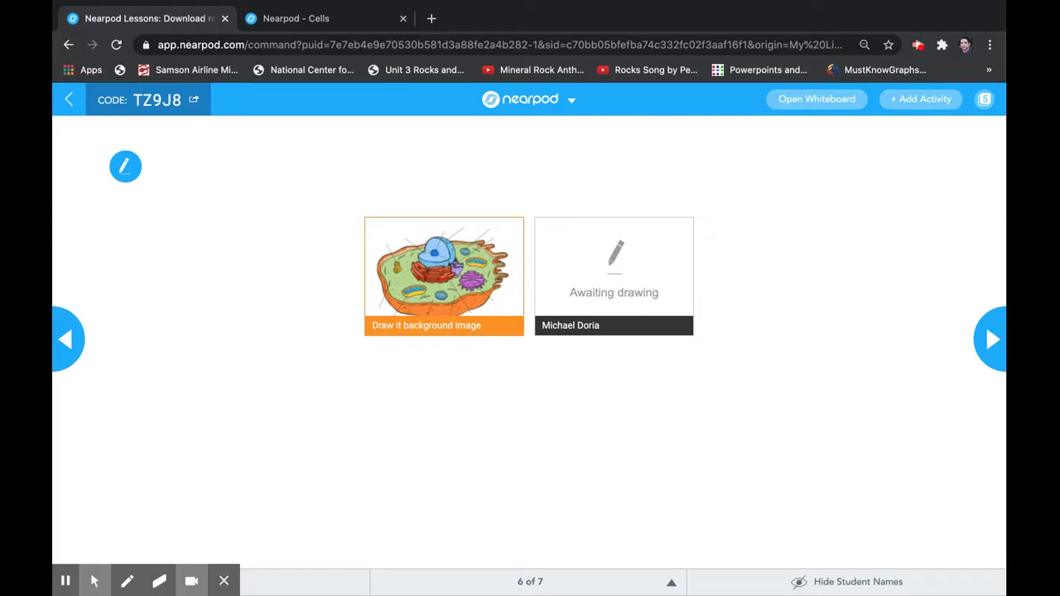
click(346, 22)
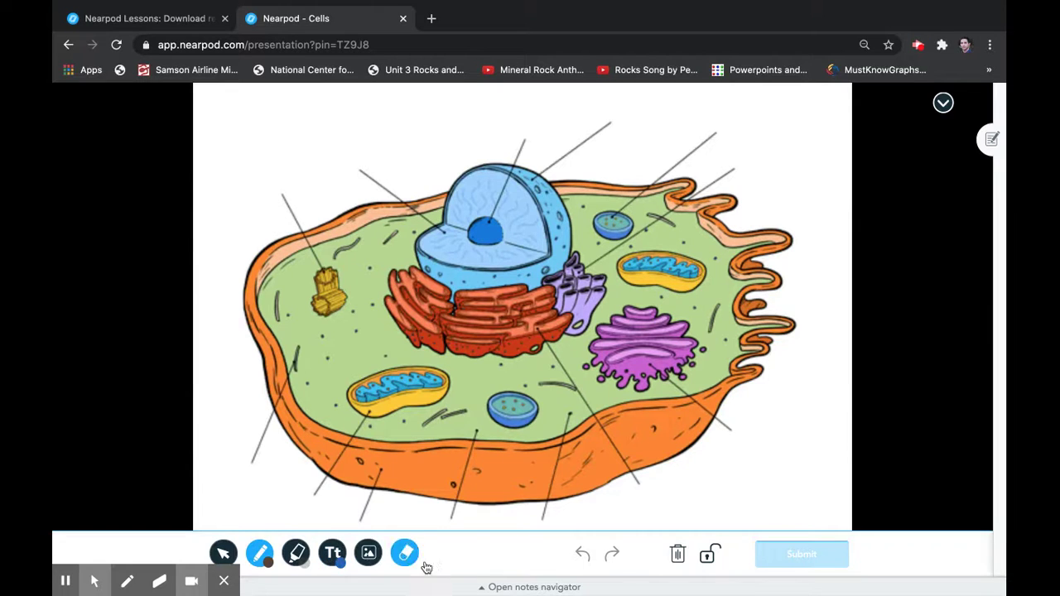
Add a blue text label reading "Nucleus" at the end of the nucleus leader line, in a text box shrunk to fit.
click(327, 560)
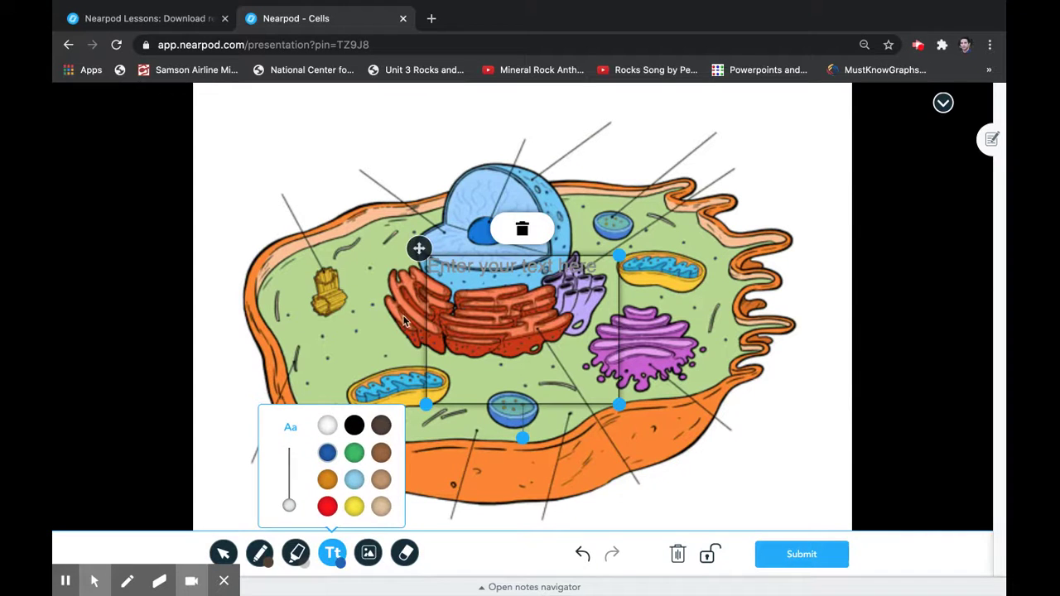
drag(375, 238, 282, 136)
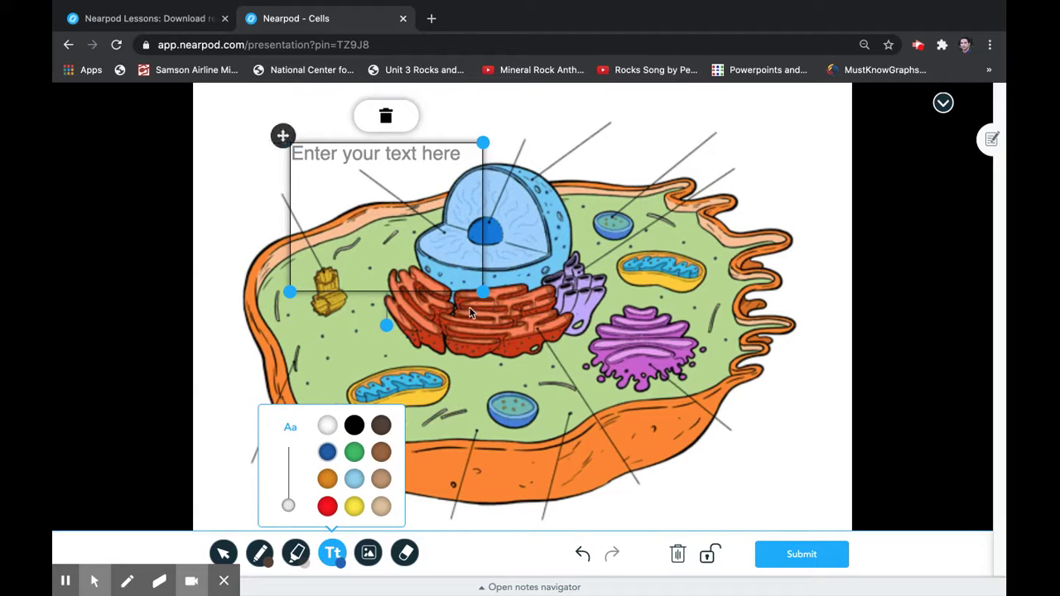
drag(483, 292, 470, 189)
click(410, 151)
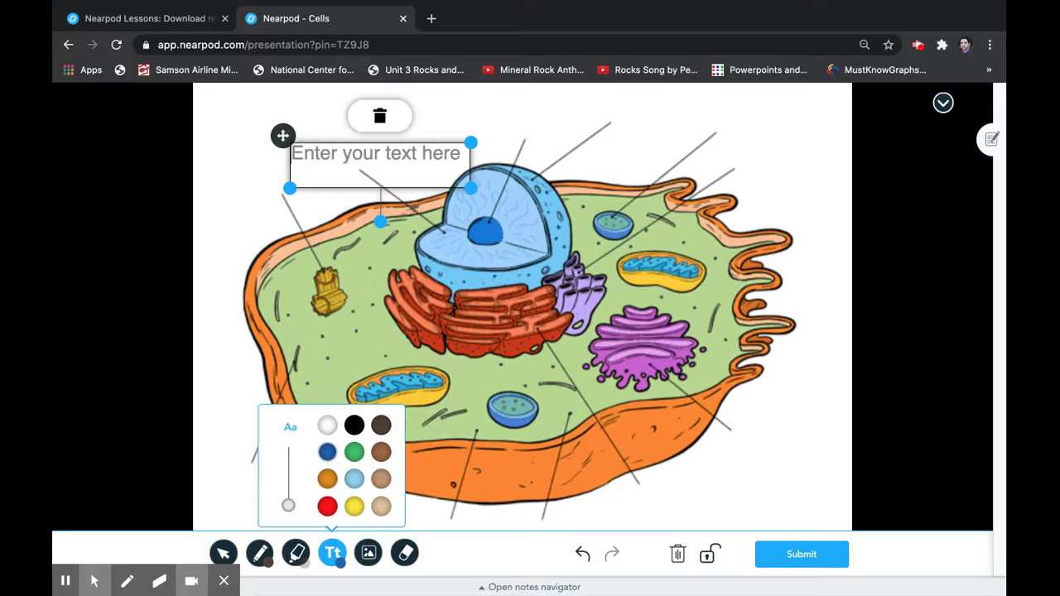
text(Nucleus)
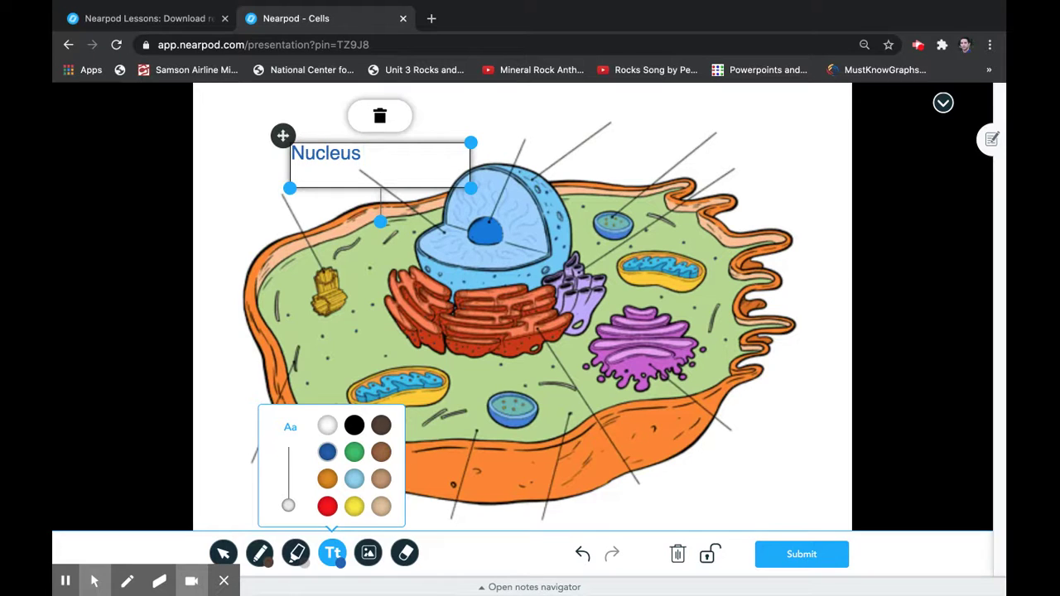
drag(282, 139, 280, 141)
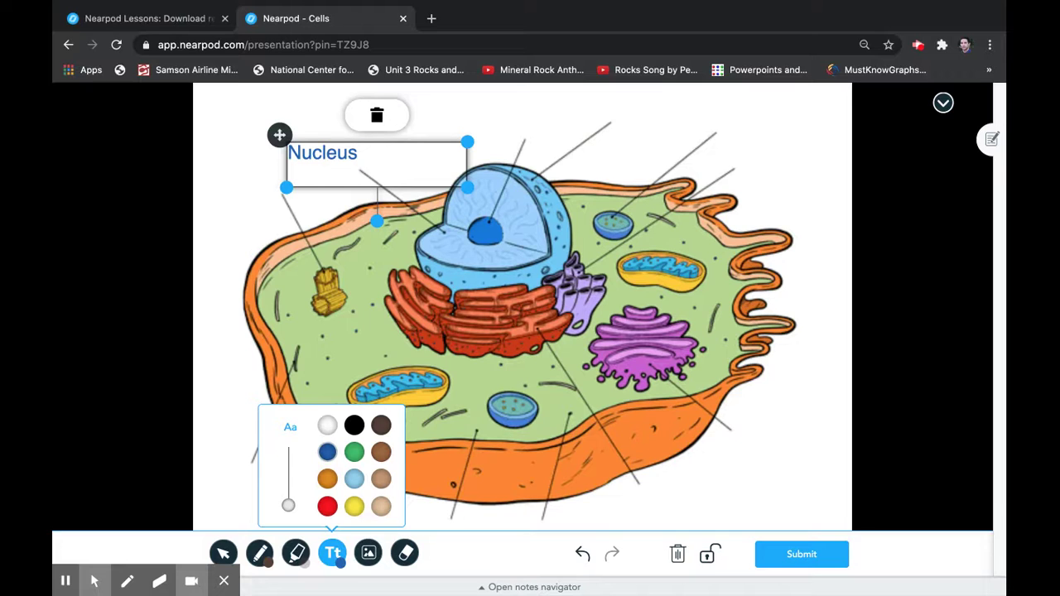
click(288, 157)
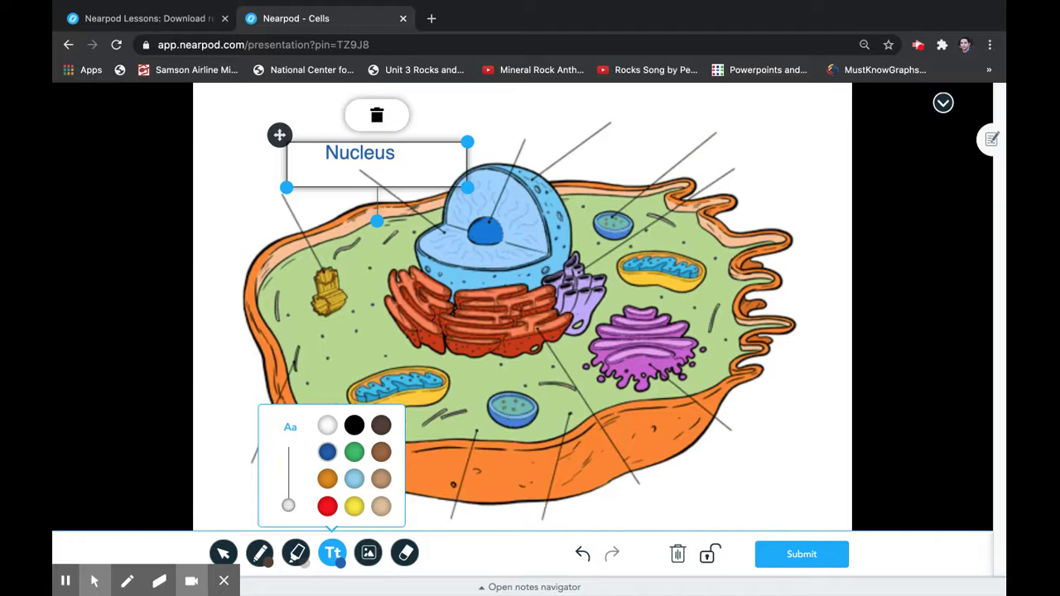
Handwrite the label "Mitochondria" with the blue pen beneath the cell, at the end of the mitochondrion's leader line.
click(259, 553)
click(255, 453)
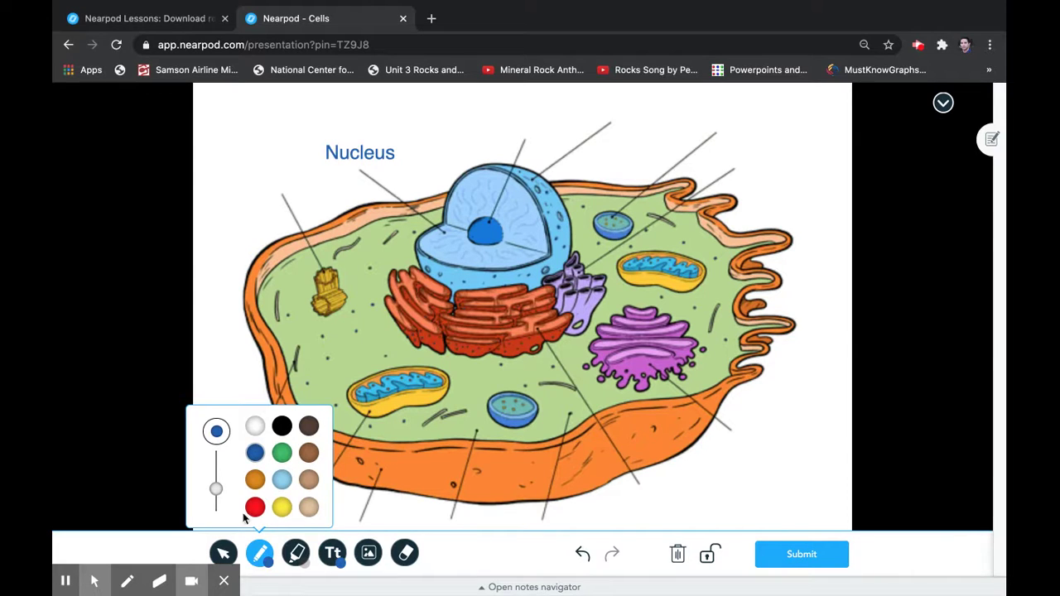
click(259, 554)
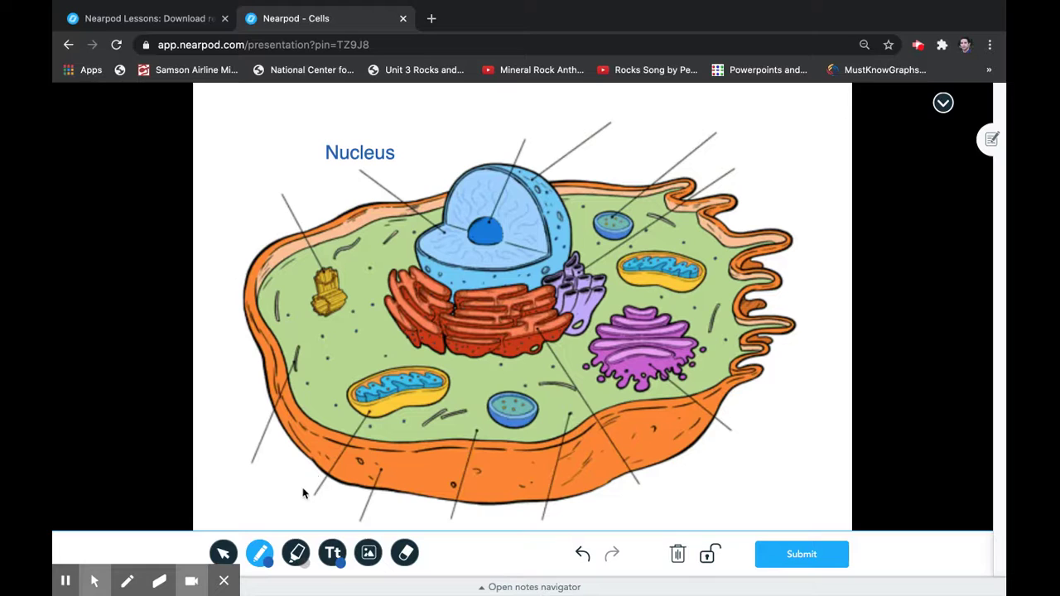
mouse_move(242, 498)
mouse_down()
mouse_move(242, 522)
mouse_move(245, 497)
mouse_move(273, 520)
mouse_up()
click(273, 491)
mouse_move(284, 481)
mouse_down()
mouse_move(288, 517)
mouse_move(296, 500)
mouse_move(305, 520)
mouse_move(315, 502)
mouse_move(327, 520)
mouse_move(340, 519)
mouse_up()
mouse_move(344, 479)
mouse_down()
mouse_move(342, 520)
mouse_move(364, 519)
mouse_move(377, 500)
mouse_move(386, 513)
mouse_move(393, 496)
mouse_move(405, 515)
mouse_move(432, 493)
mouse_move(455, 515)
mouse_move(469, 495)
mouse_move(491, 501)
mouse_move(502, 489)
mouse_move(518, 500)
mouse_up()
click(476, 480)
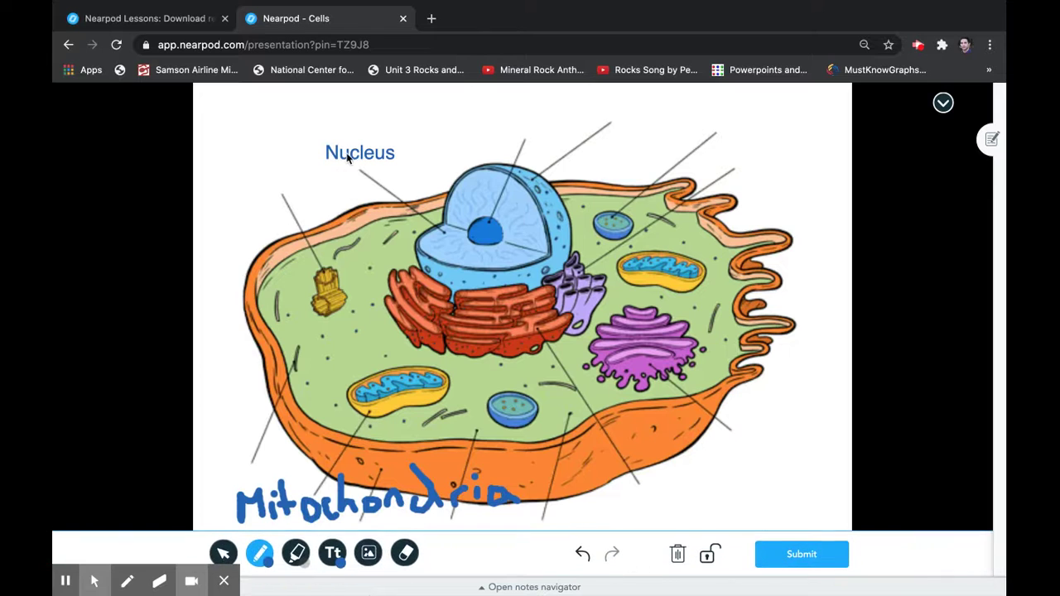
Examine both labels up close on the student's diagram and view the student's in-progress drawing enlarged in the teacher's view.
scroll(348, 157, up, 3)
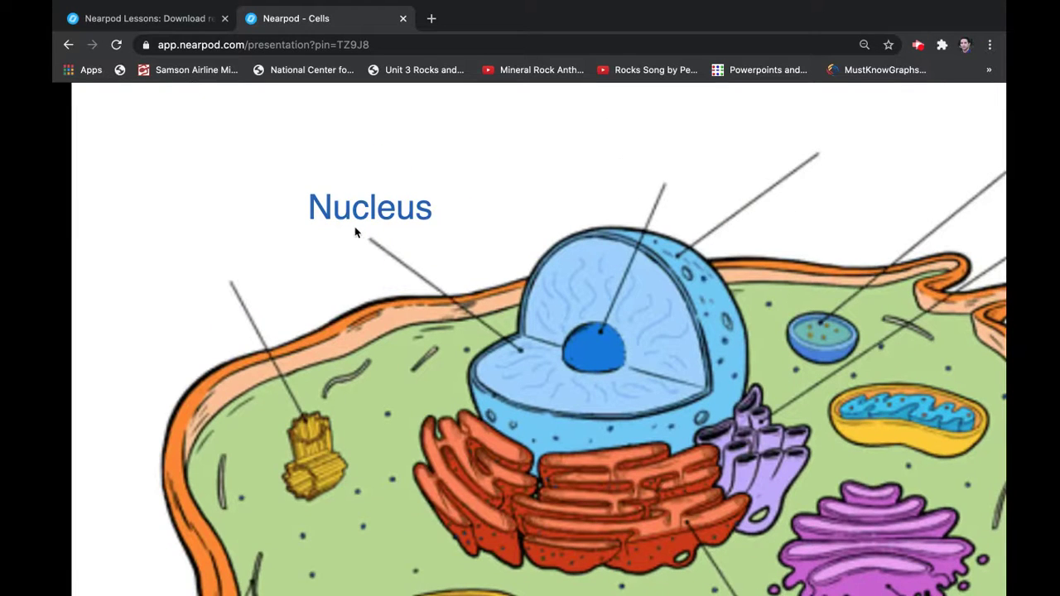
scroll(453, 239, down, 5)
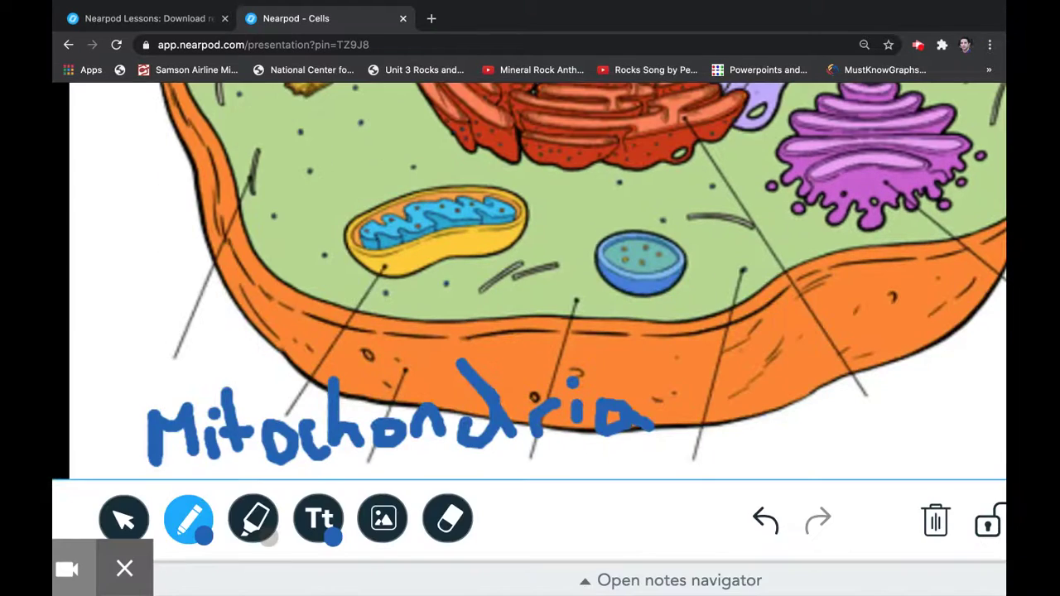
scroll(530, 281, down, 5)
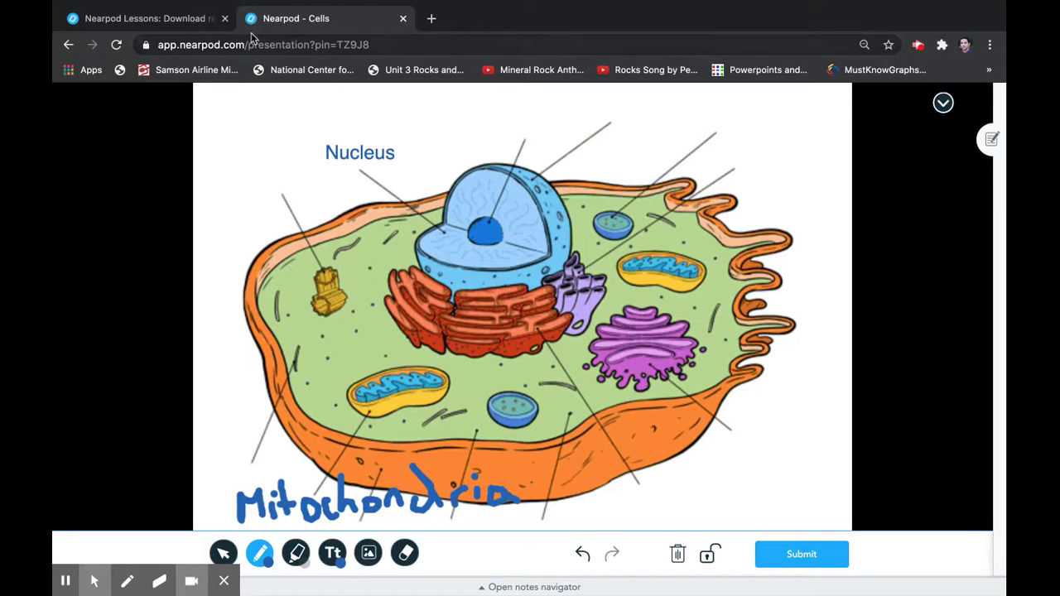
click(173, 20)
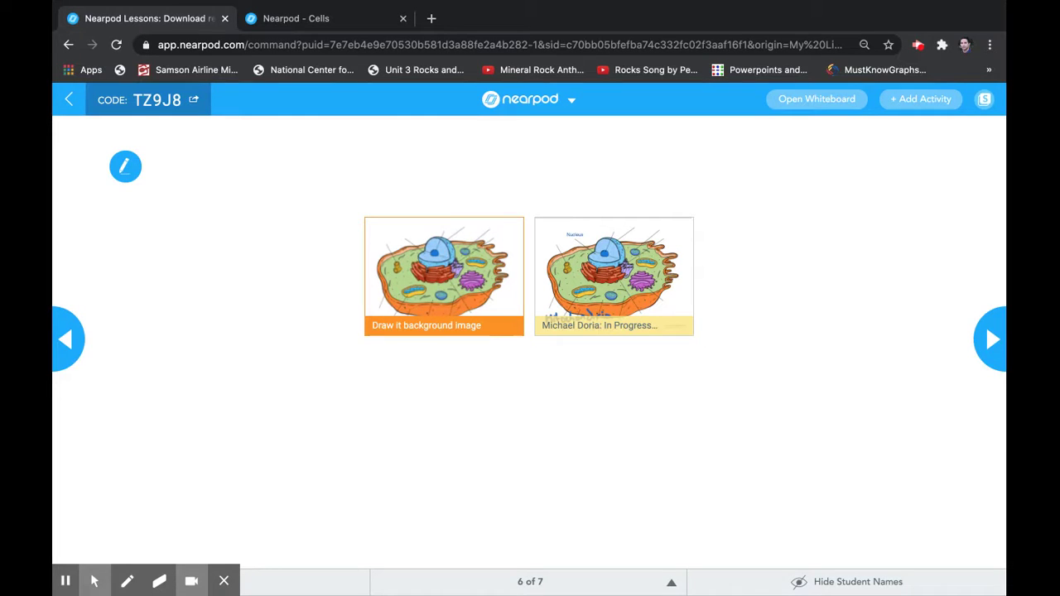
click(649, 303)
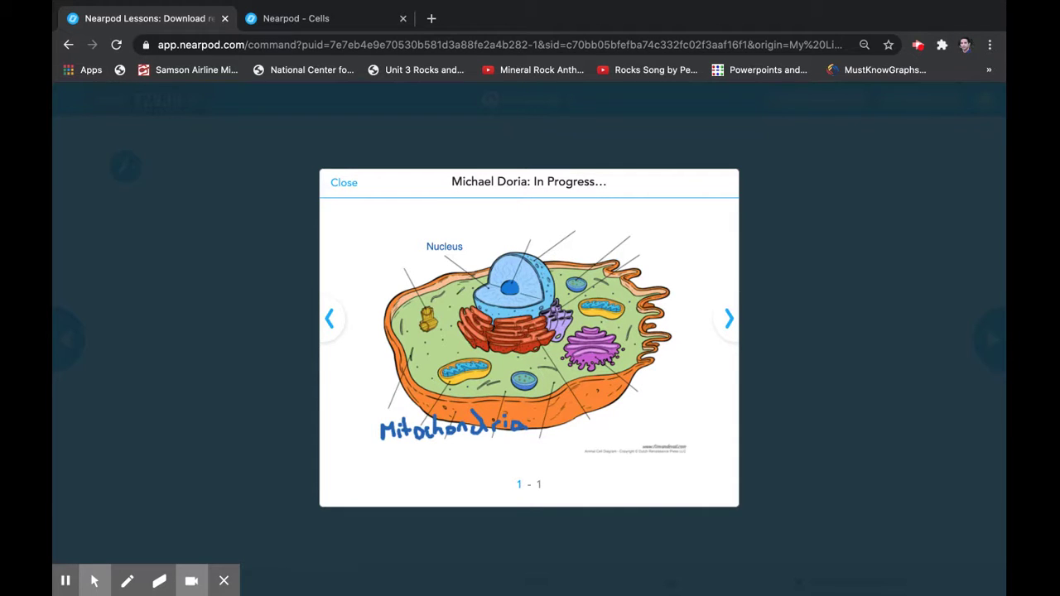
click(343, 183)
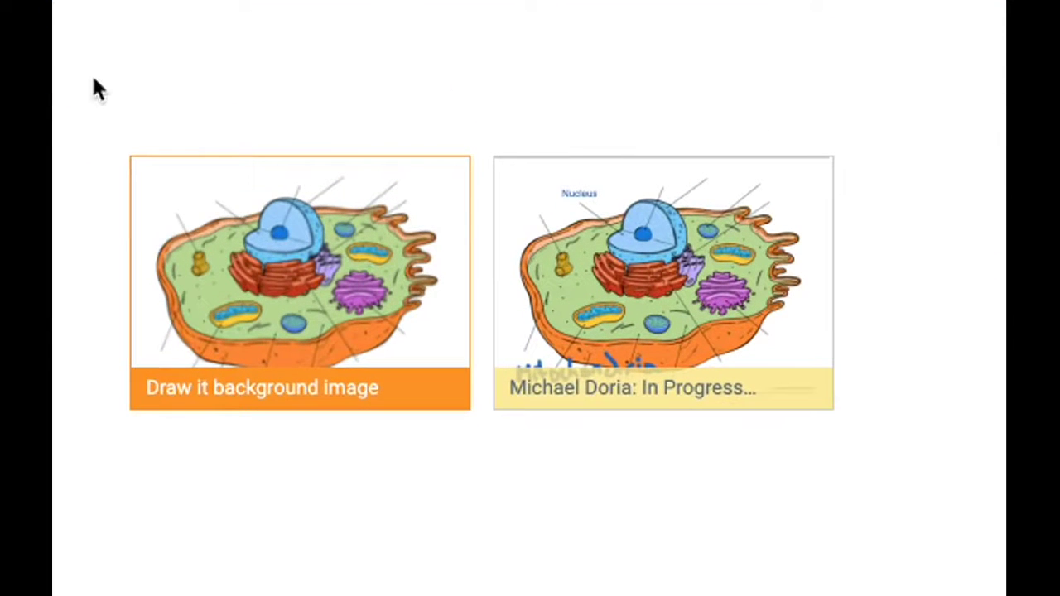
Advance the teacher's lesson to the Rate Your Learning drawing activity and show it in the student's view.
key(Right)
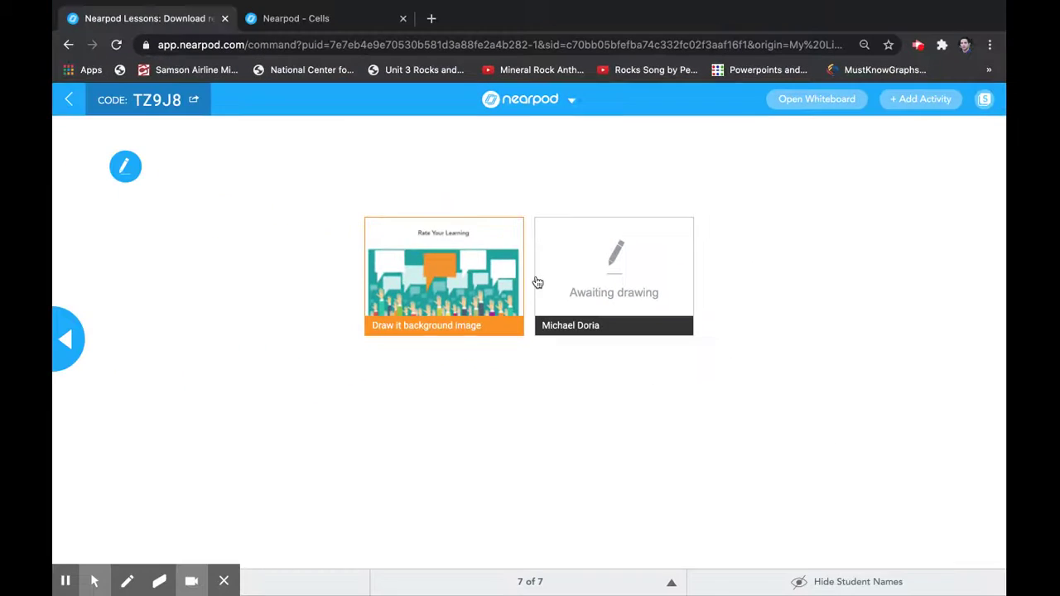
click(298, 18)
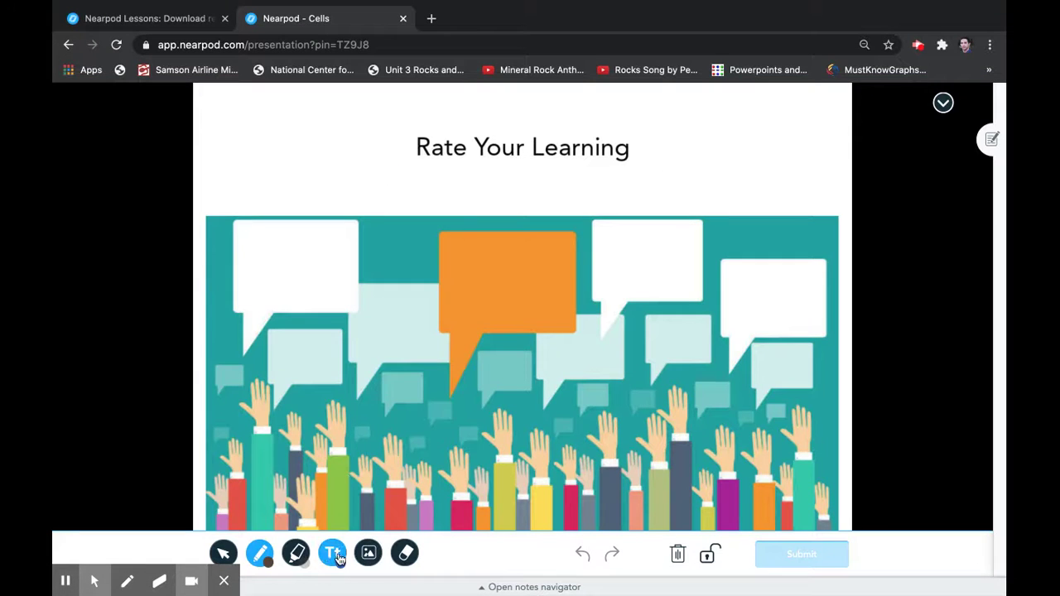
scroll(336, 507, up, 4)
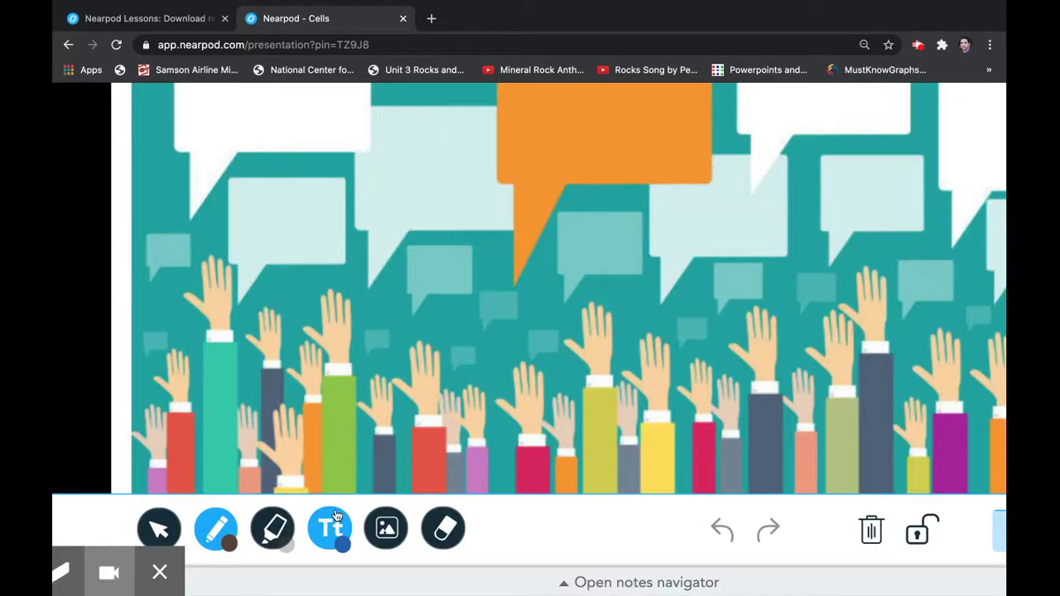
scroll(335, 532, down, 3)
scroll(334, 532, down, 1)
Add the blue text "I KNOW EVERYTHING" over the first large white speech bubble, sizing the text box so it fits on two lines.
click(330, 563)
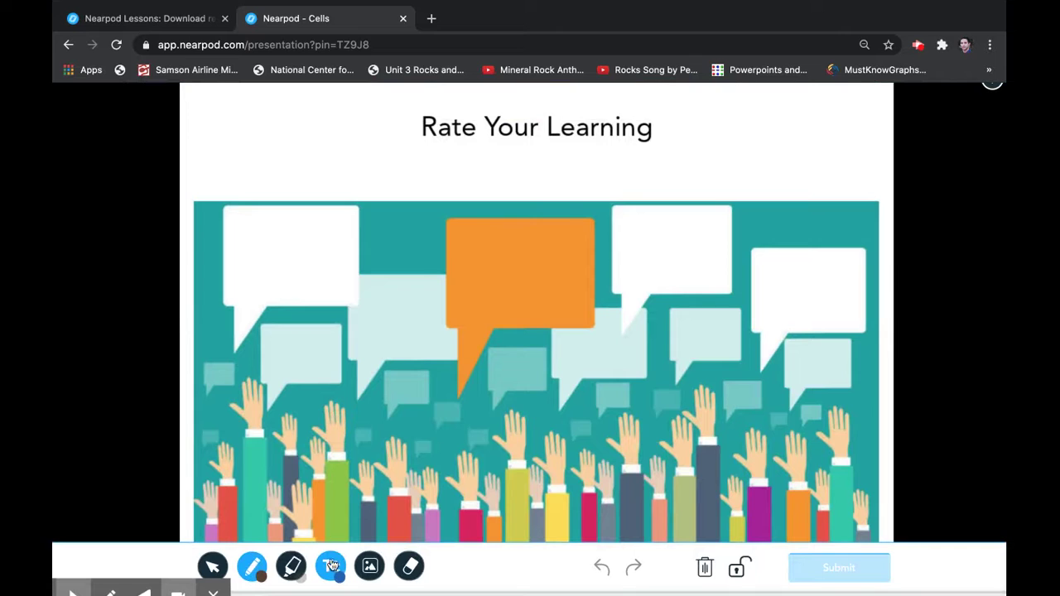
drag(424, 236, 226, 199)
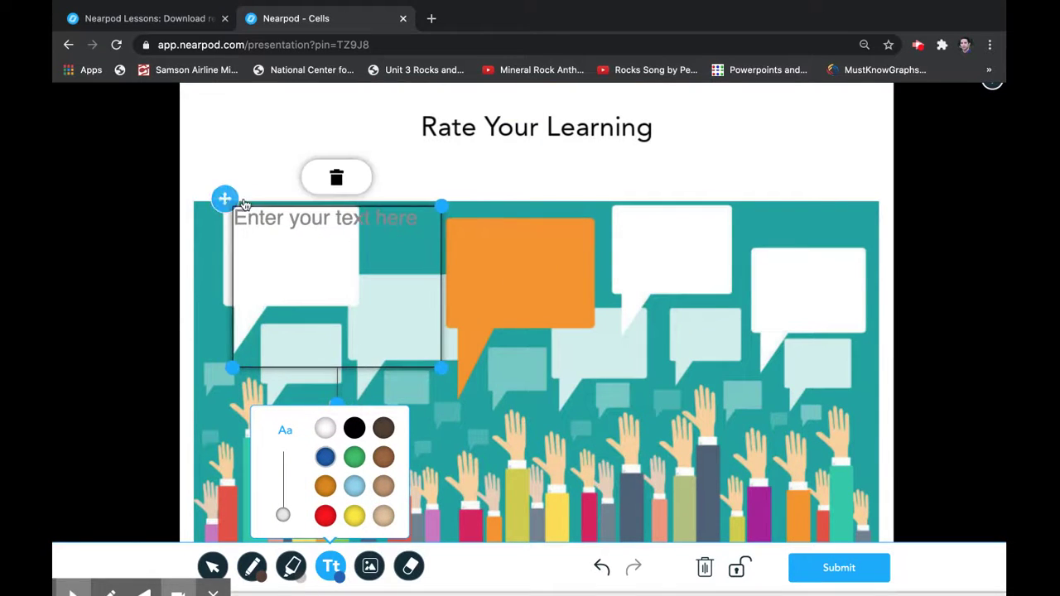
drag(437, 367, 354, 300)
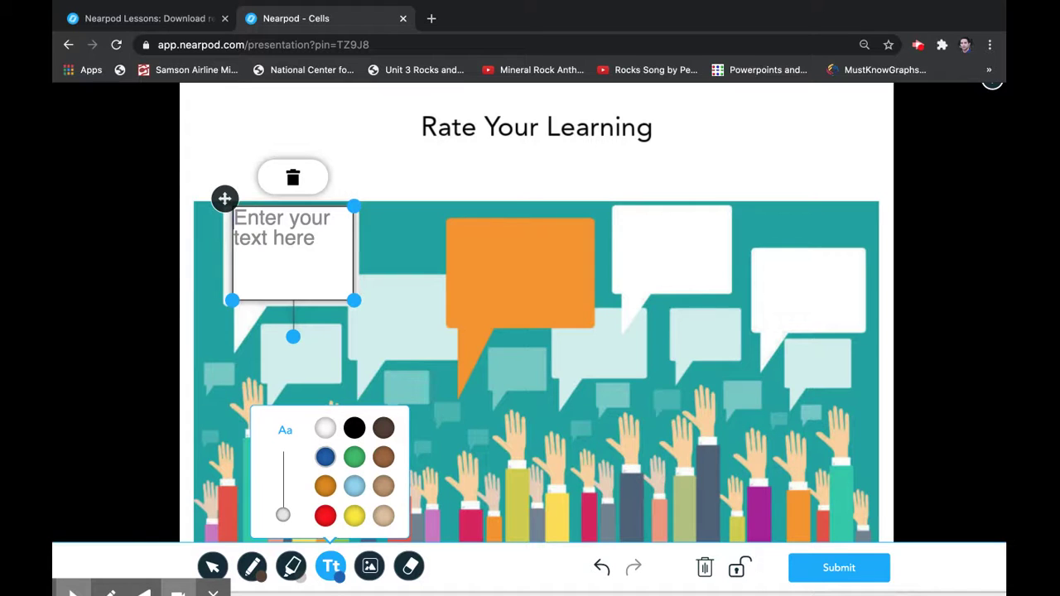
text(I KNOW EVERT)
key(BackSpace)
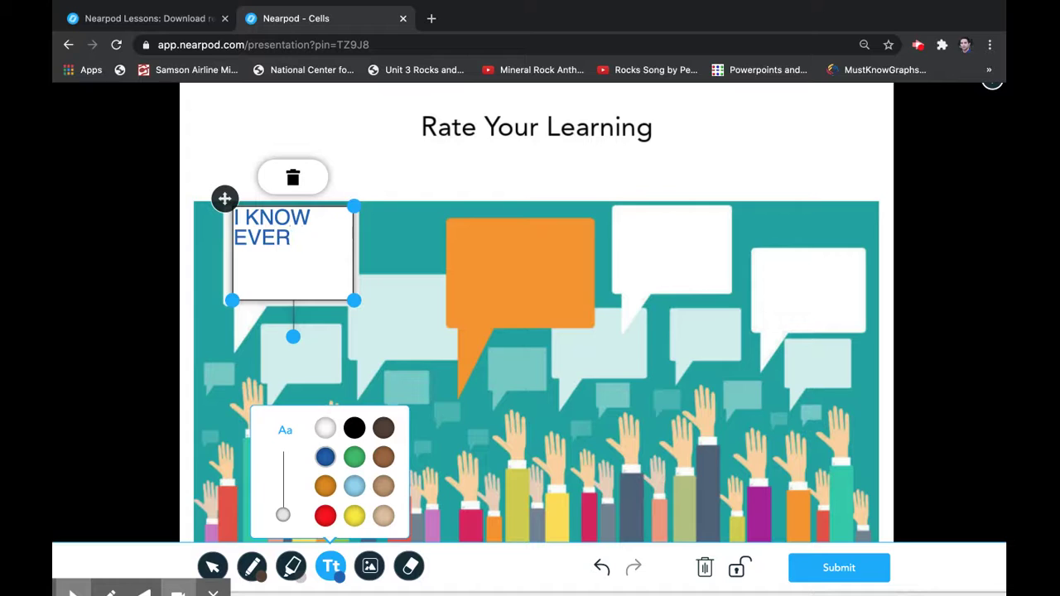
text(YTHING)
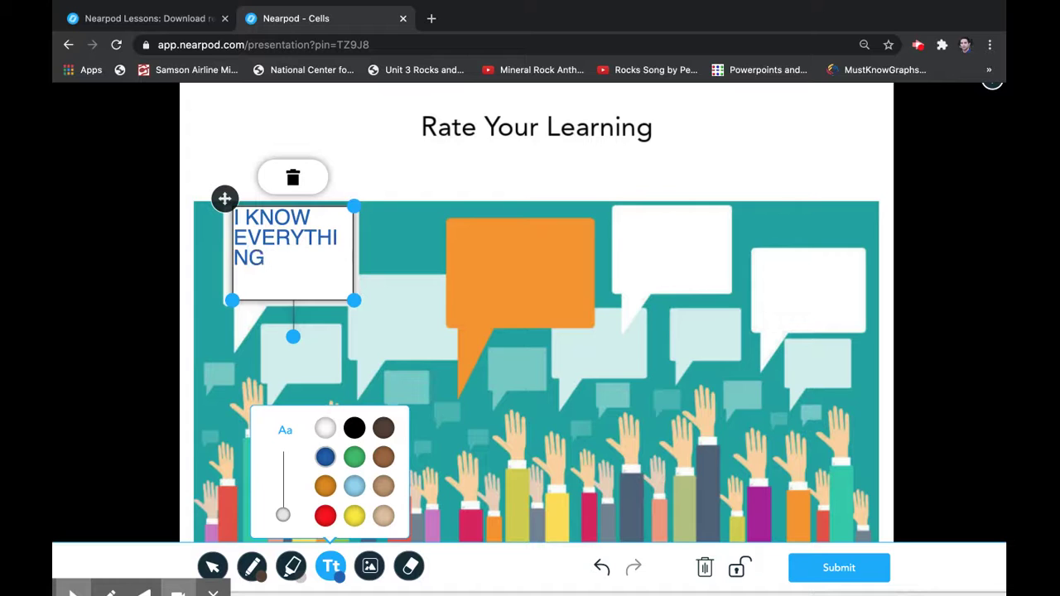
drag(353, 301, 382, 308)
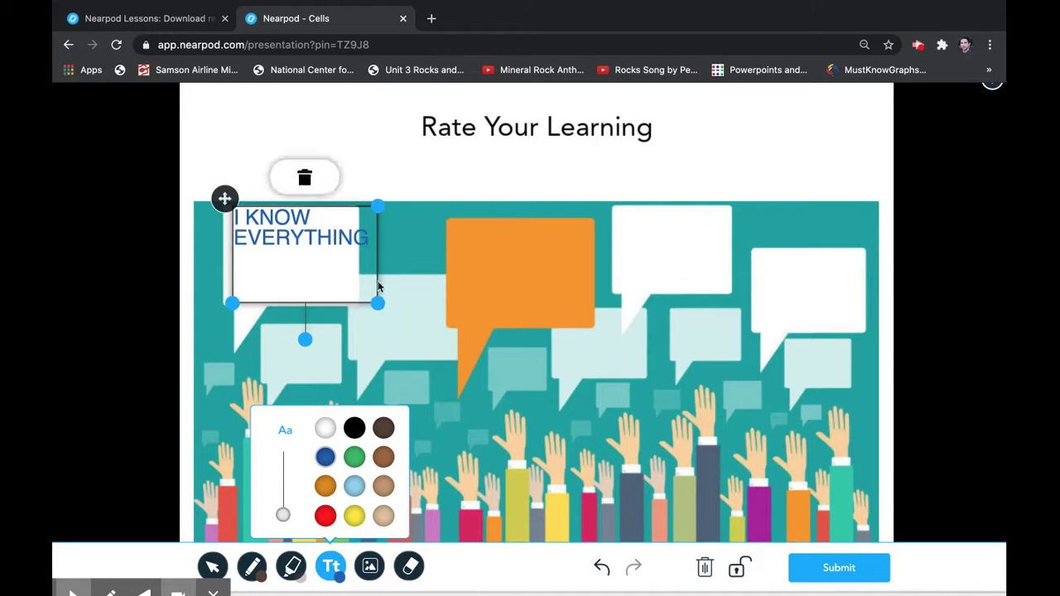
drag(223, 198, 216, 198)
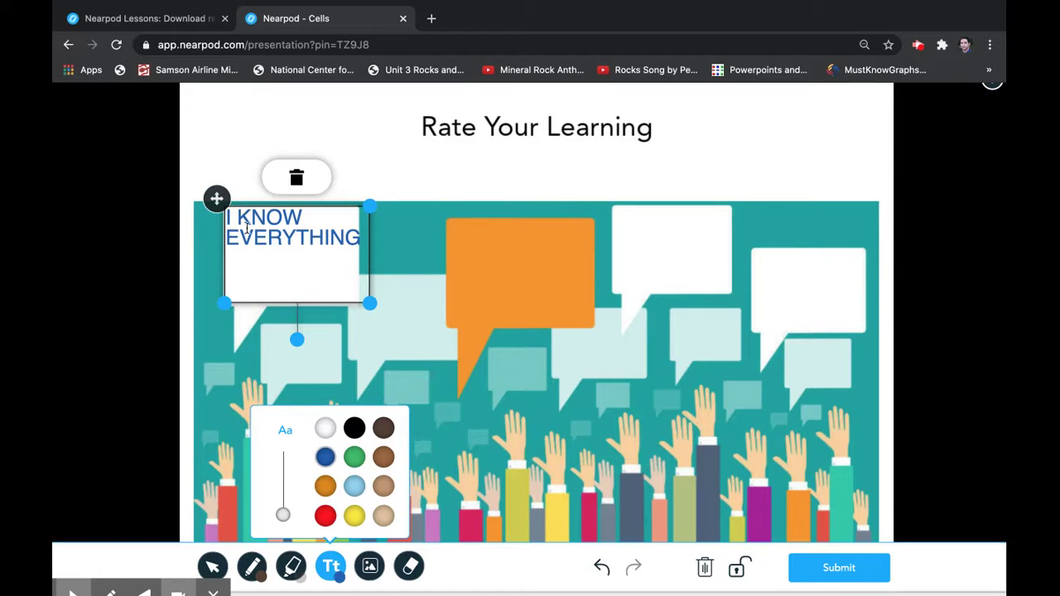
Search the web images for "AWESOME" and insert the sunglasses emoji making a peace sign into the drawing.
click(370, 566)
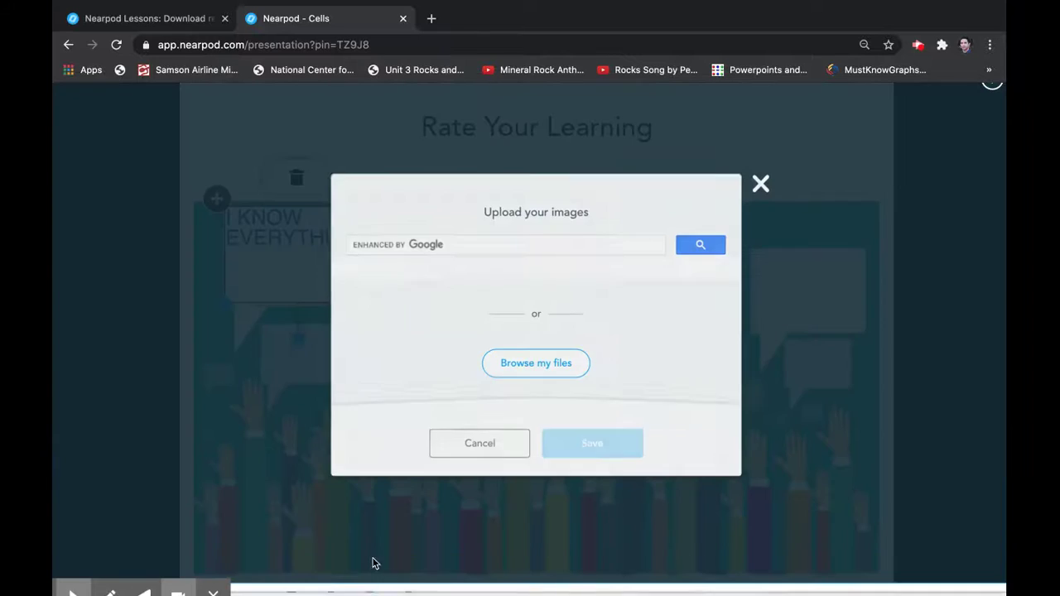
click(500, 245)
text(AWESOME)
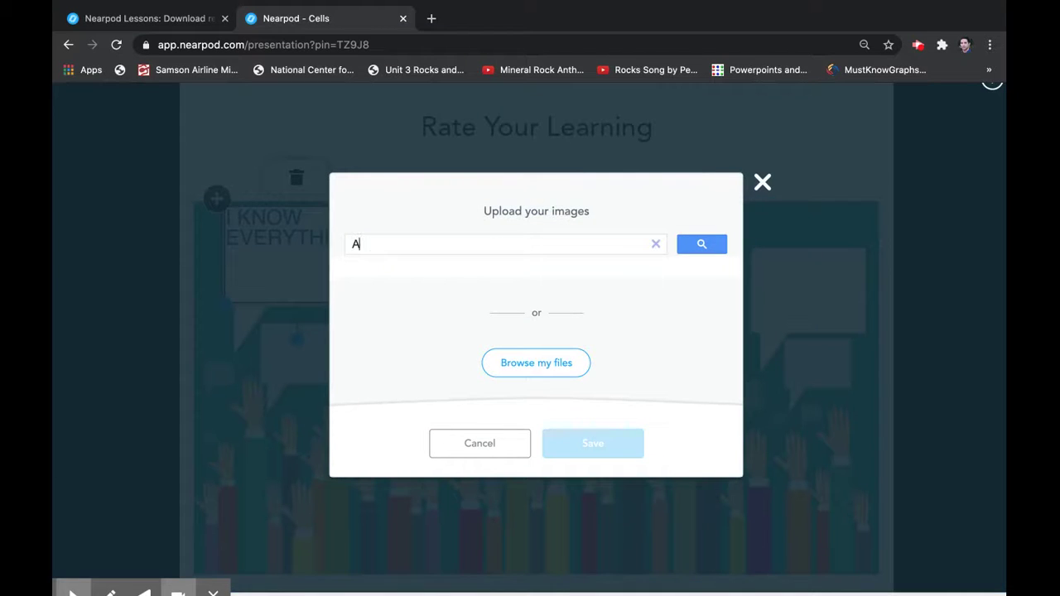
click(514, 279)
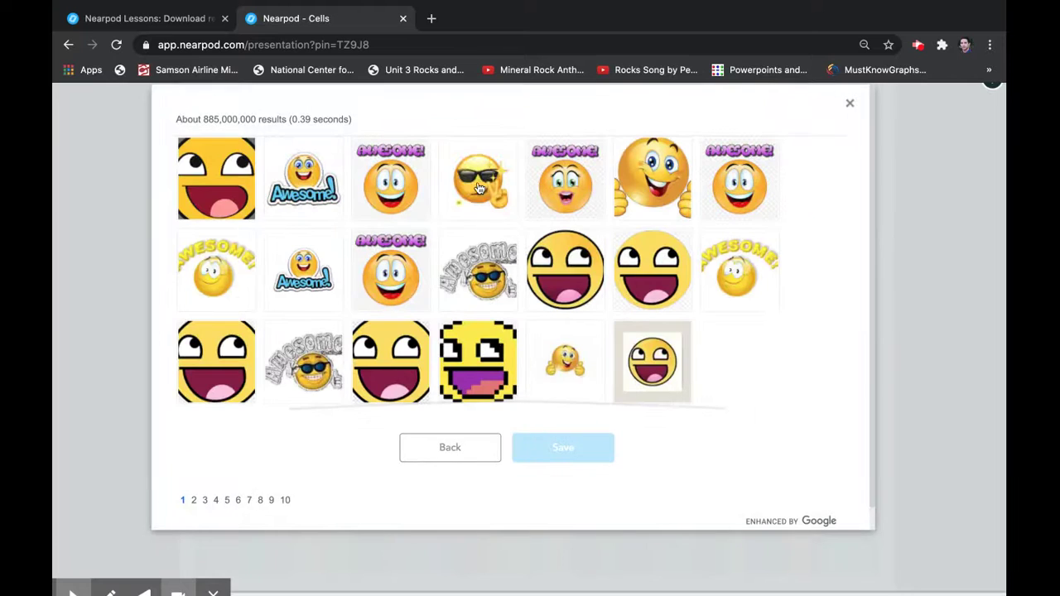
click(478, 177)
click(581, 451)
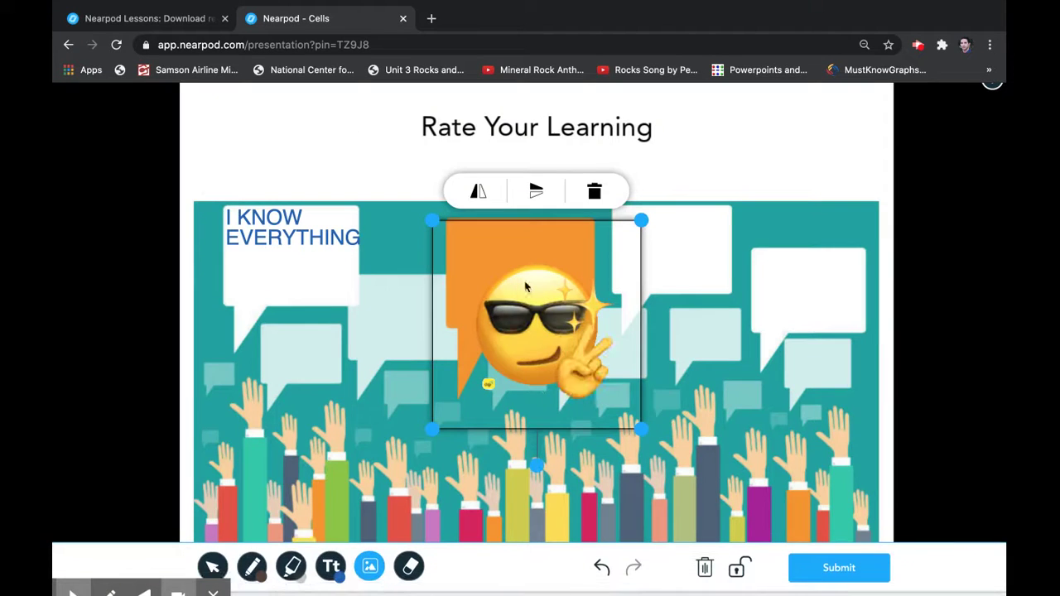
Shrink the sunglasses emoji to fit inside the orange speech bubble, position it there, and submit the student's Rate Your Learning drawing.
drag(639, 221, 568, 293)
drag(543, 339, 567, 249)
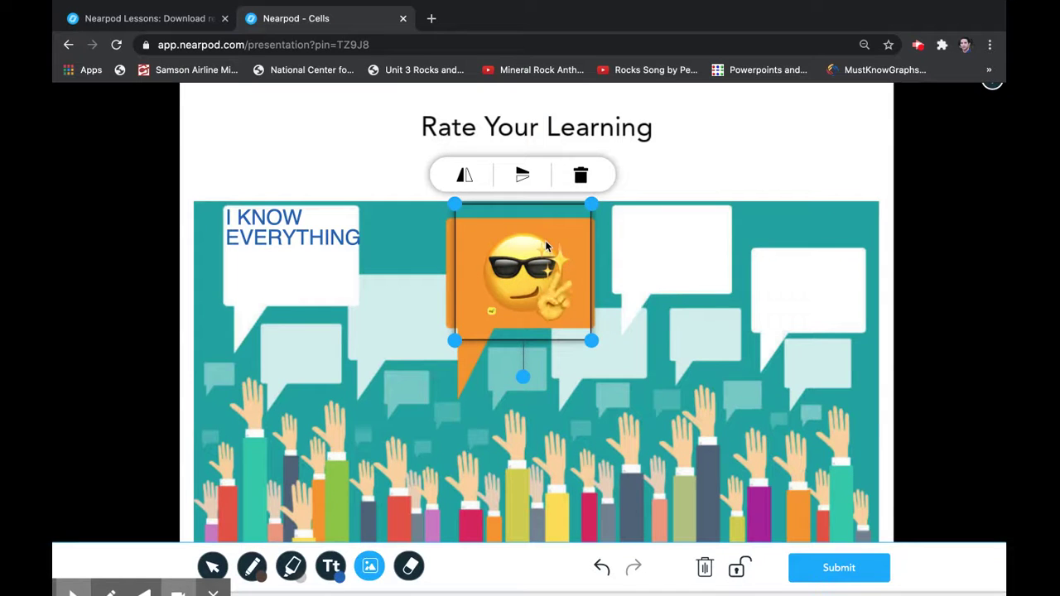
click(837, 570)
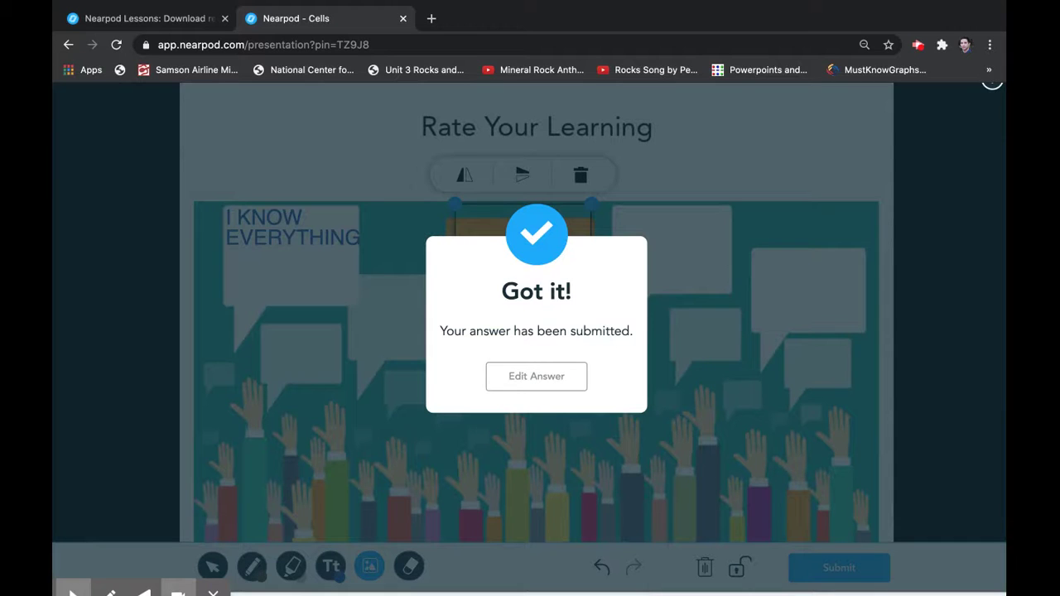
View the student's submitted Rate Your Learning drawing enlarged in the teacher's view and close it again.
click(173, 19)
click(573, 256)
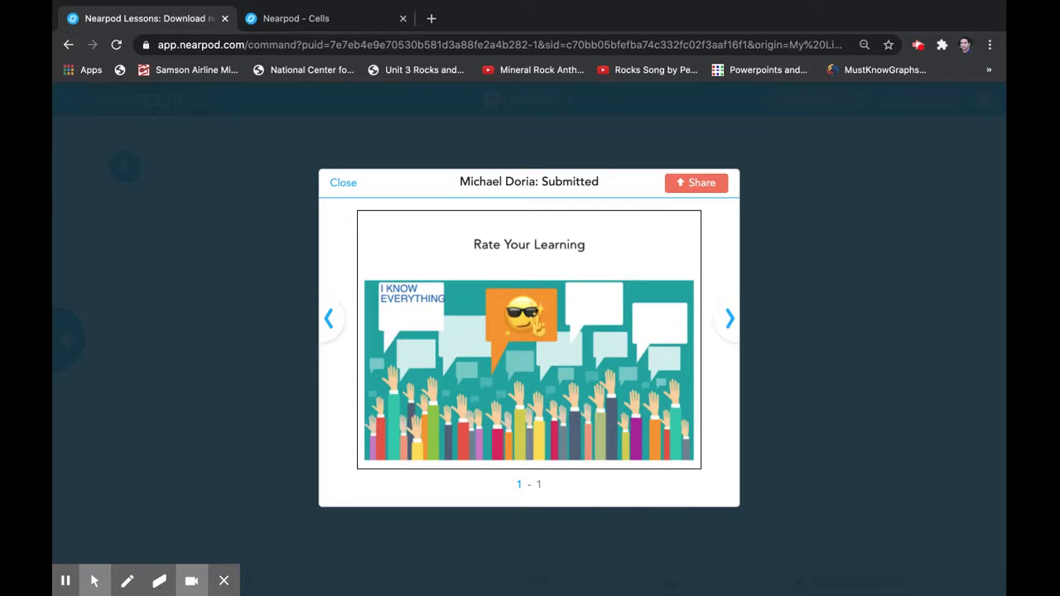
click(336, 183)
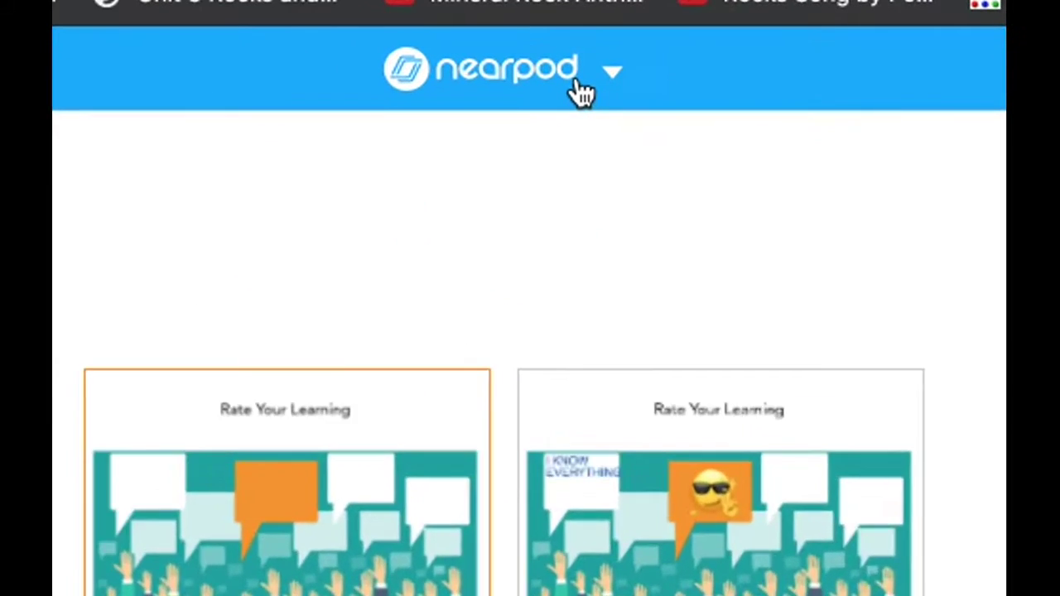
Request the assessment report of the live Cells session and confirm sending it to the teacher's e-mail.
click(556, 104)
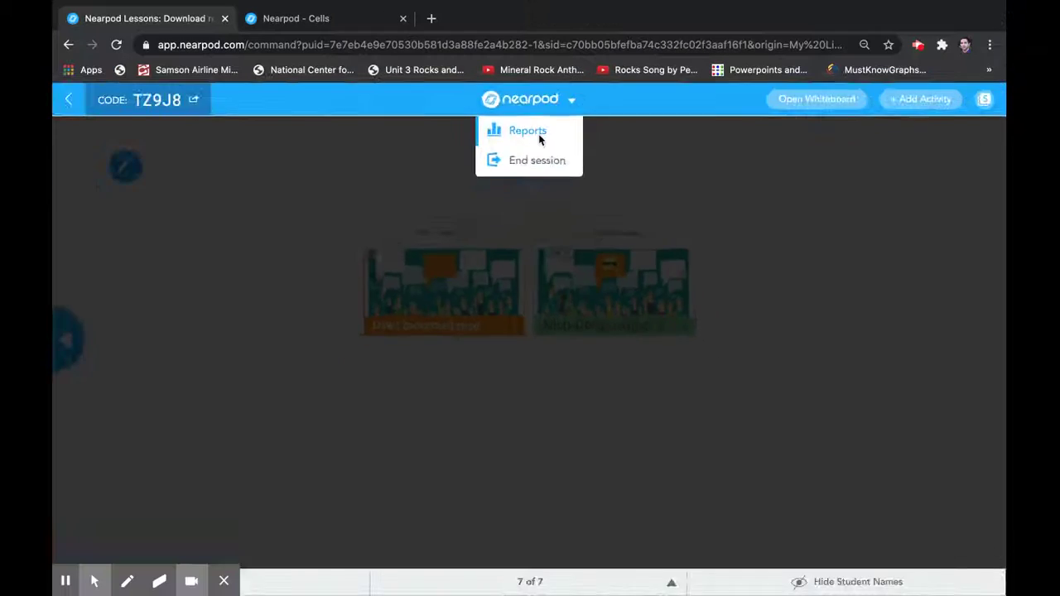
click(529, 151)
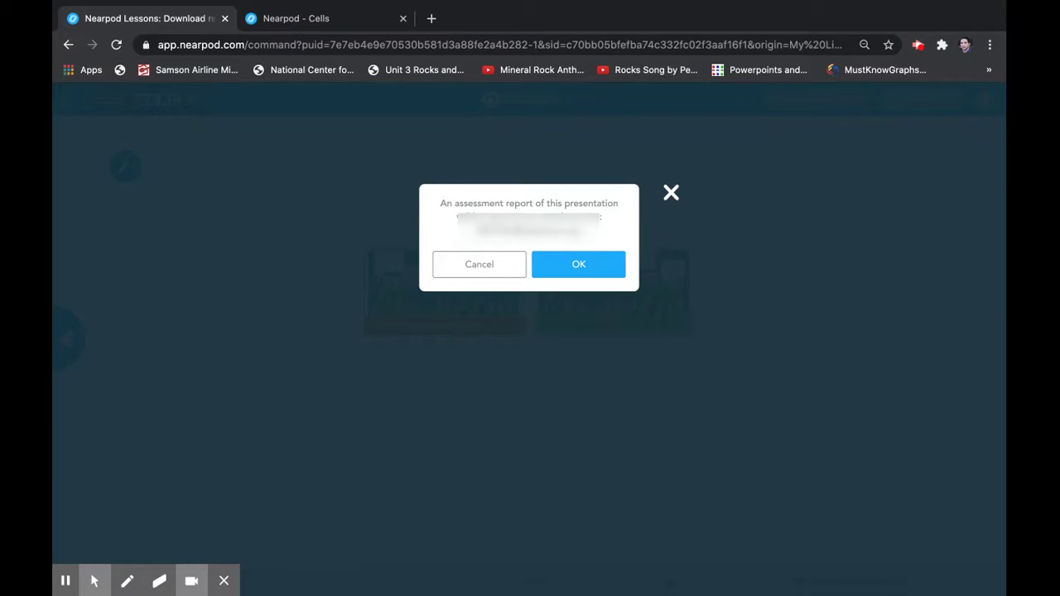
click(566, 263)
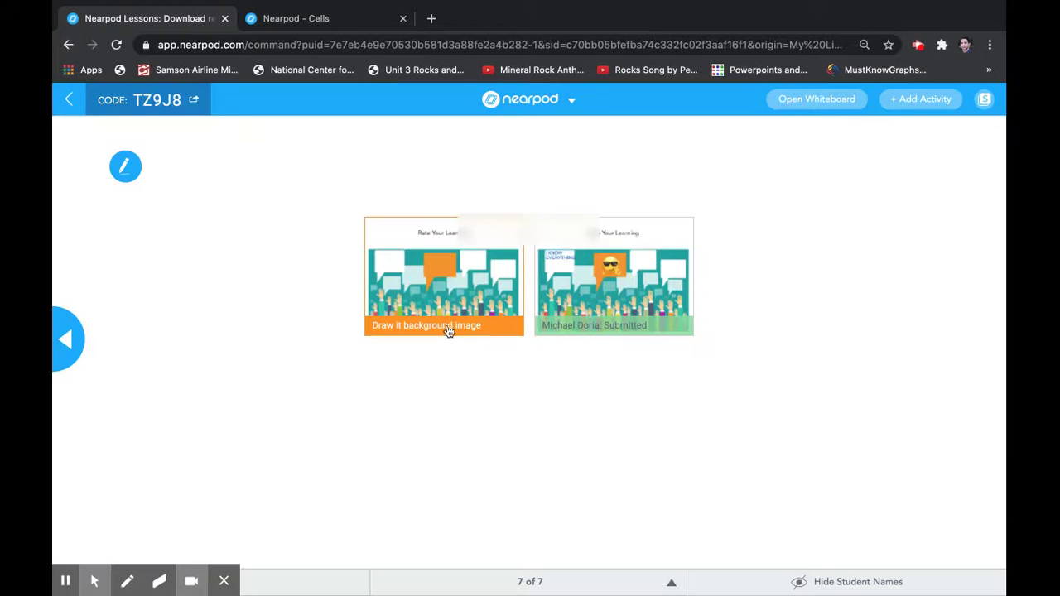
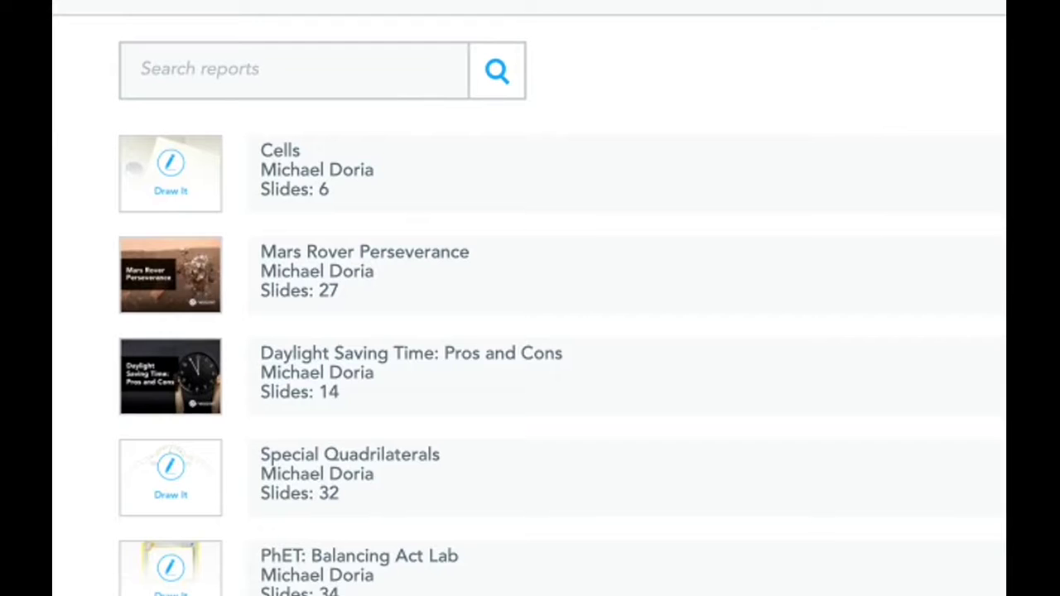
Open the 2021-3-13 session report for the Cells lesson and show its Draw It results.
click(439, 191)
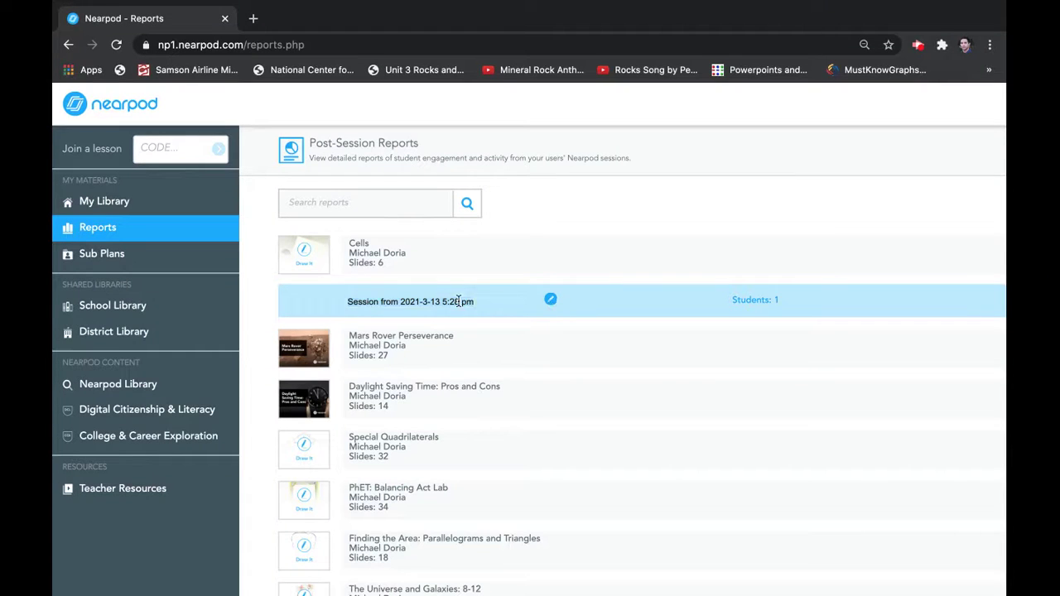
click(752, 299)
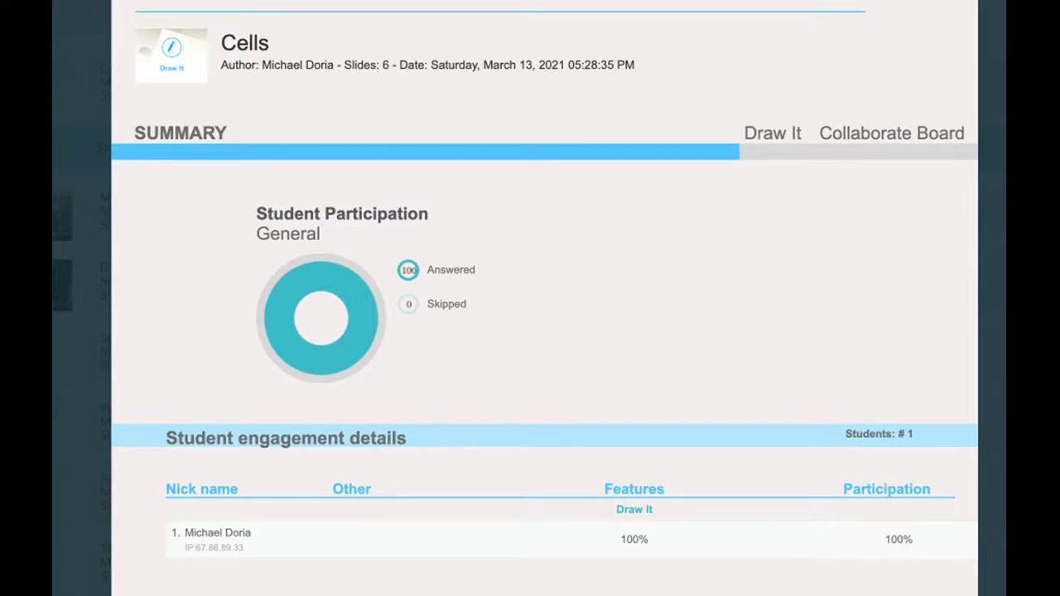
click(763, 139)
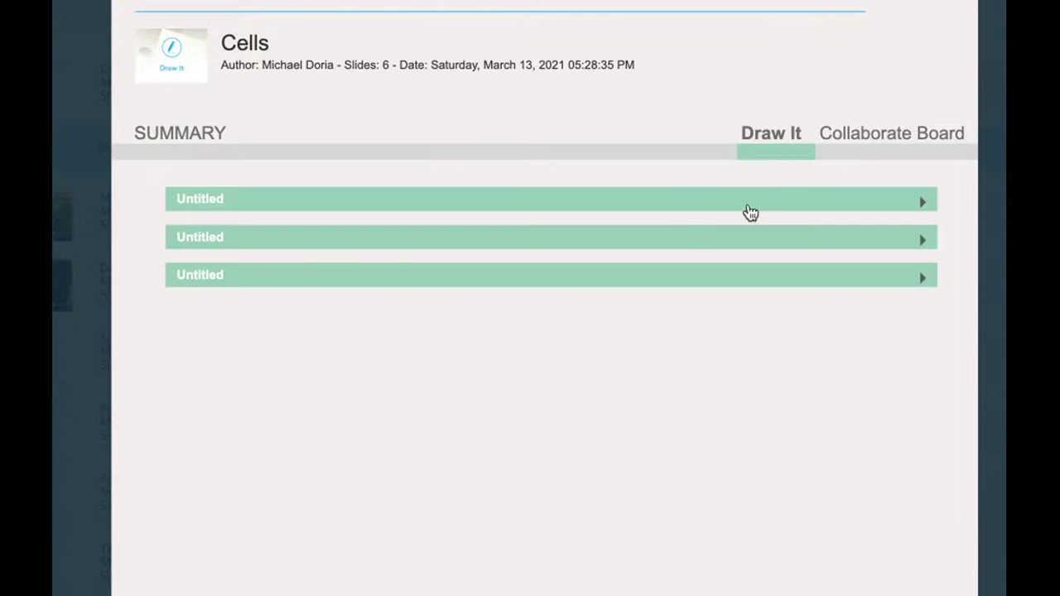
Expand all three Draw It entries in the report and view the student's labelled cell diagram enlarged.
click(534, 206)
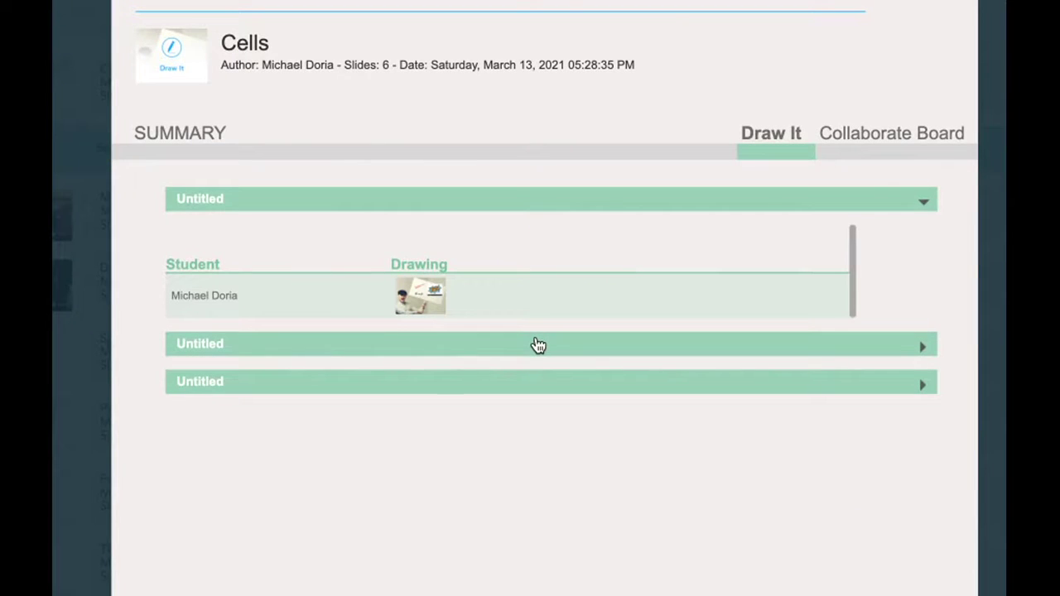
click(538, 345)
click(479, 495)
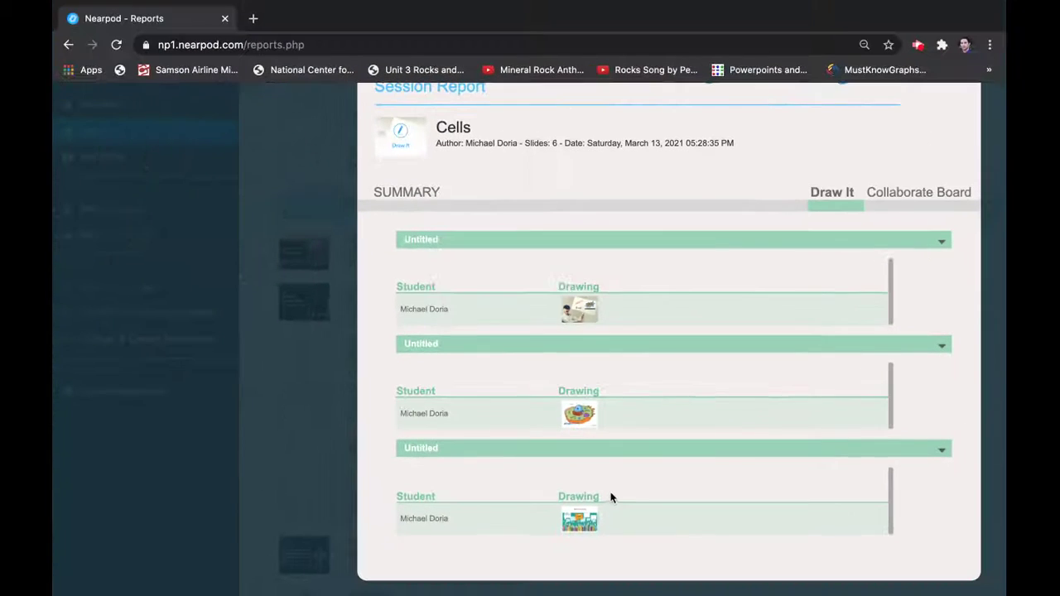
click(581, 414)
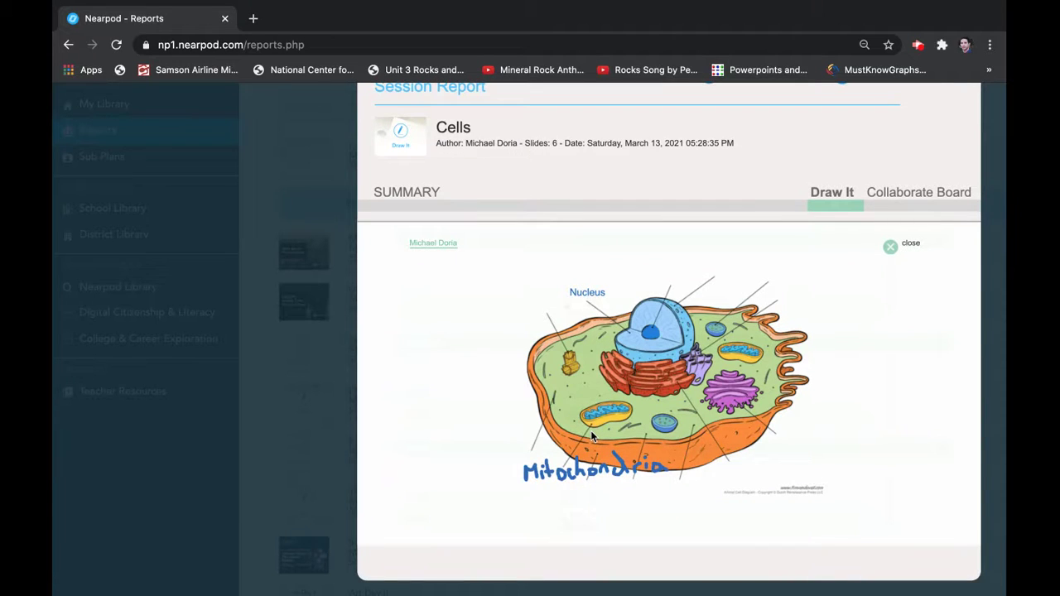
click(890, 246)
View the Cells class board in its view-only version from the report's Collaborate Board results, and return to the report.
click(921, 195)
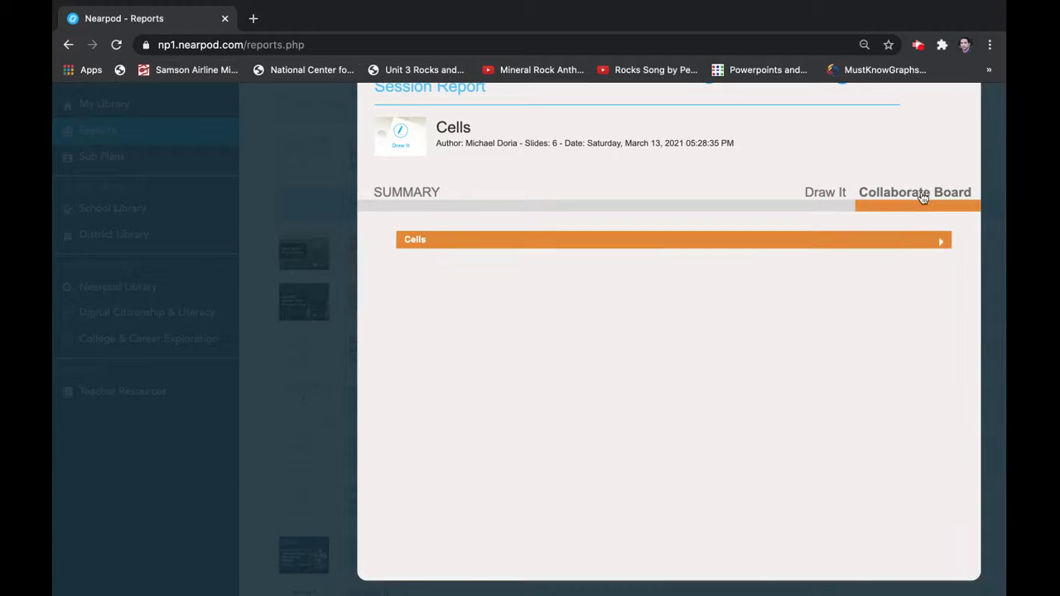
click(701, 249)
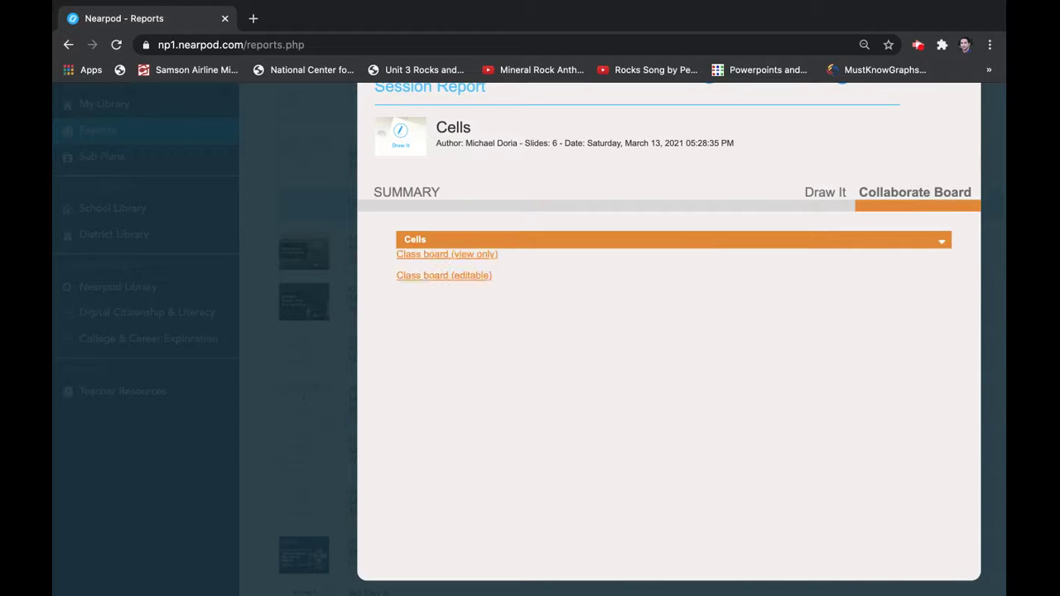
click(458, 258)
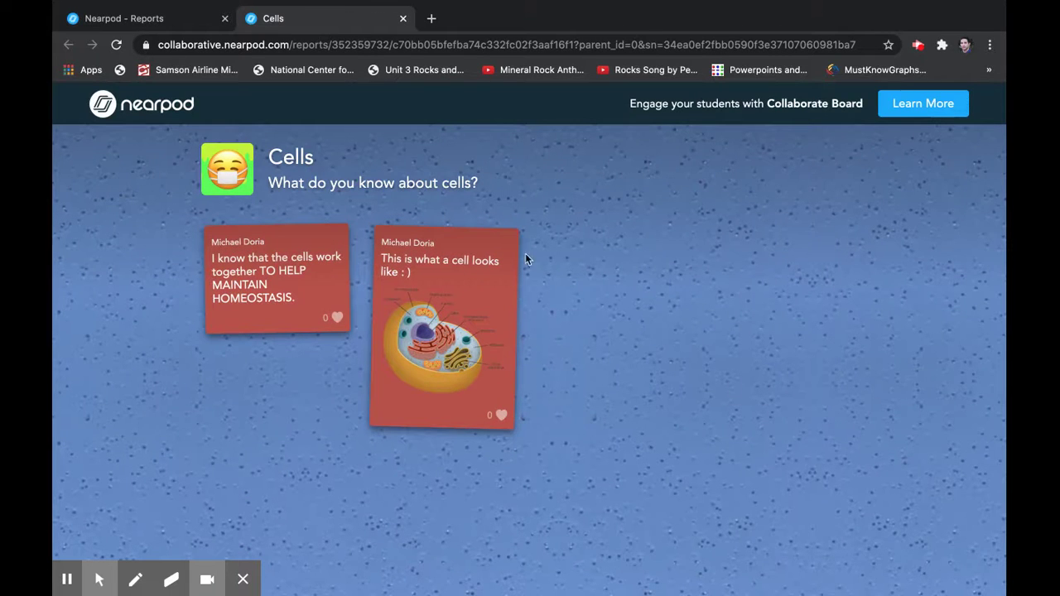
click(402, 19)
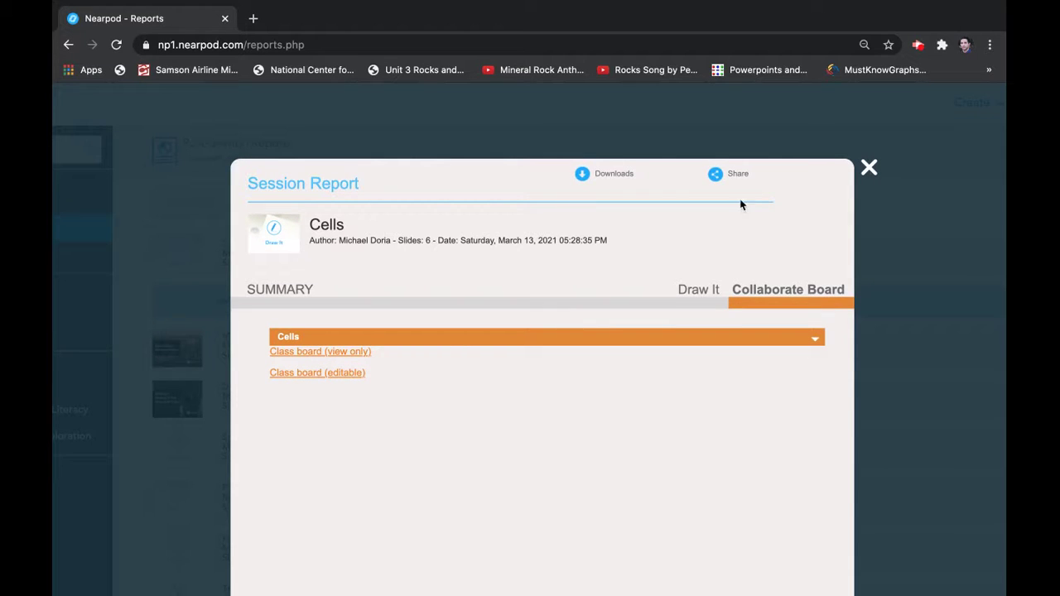
Download the session view of the report as a PDF to the local drive.
click(623, 181)
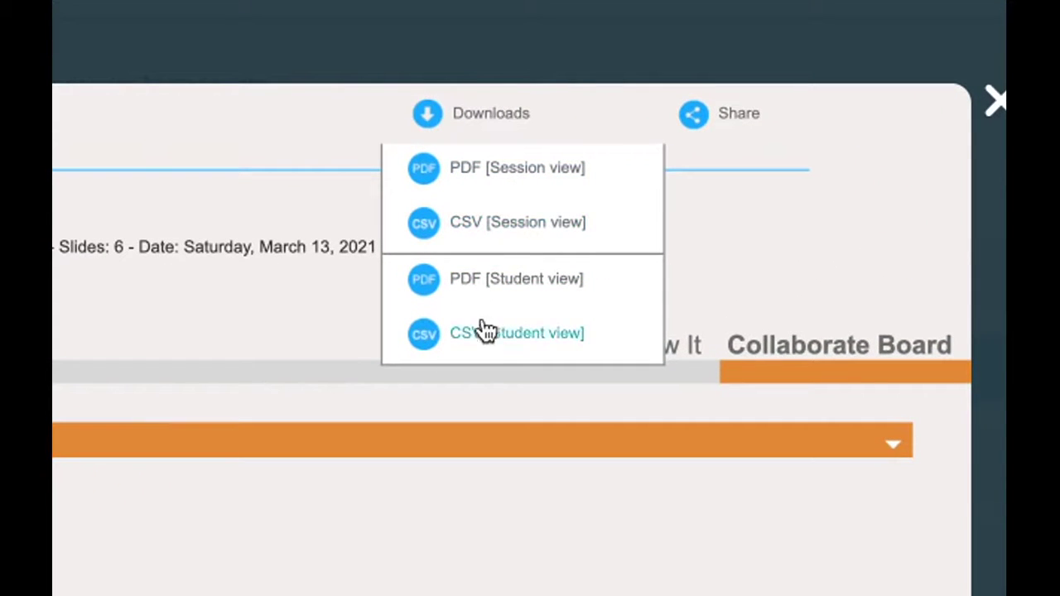
click(540, 176)
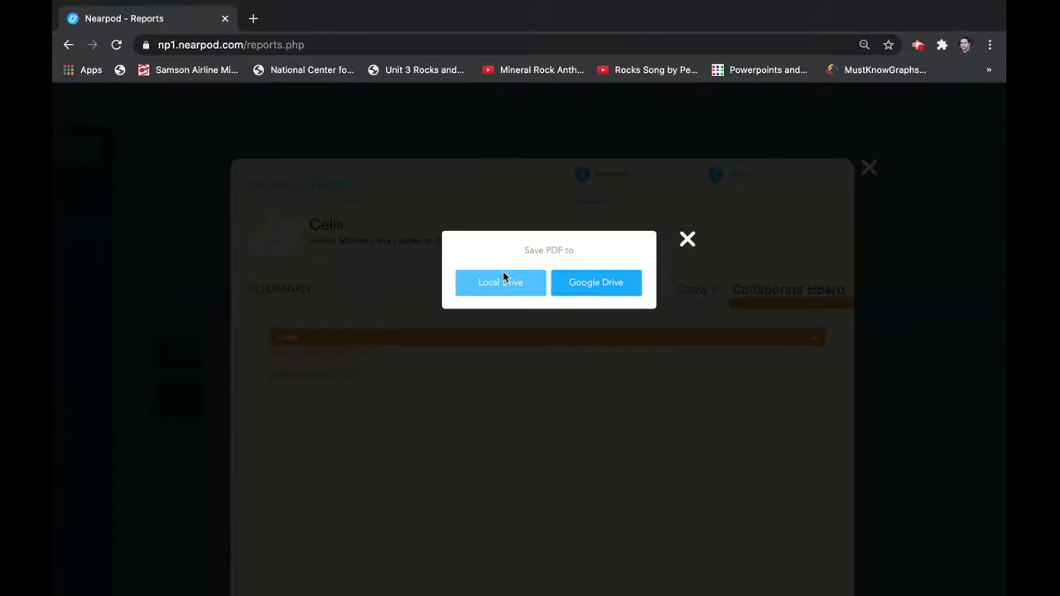
click(504, 275)
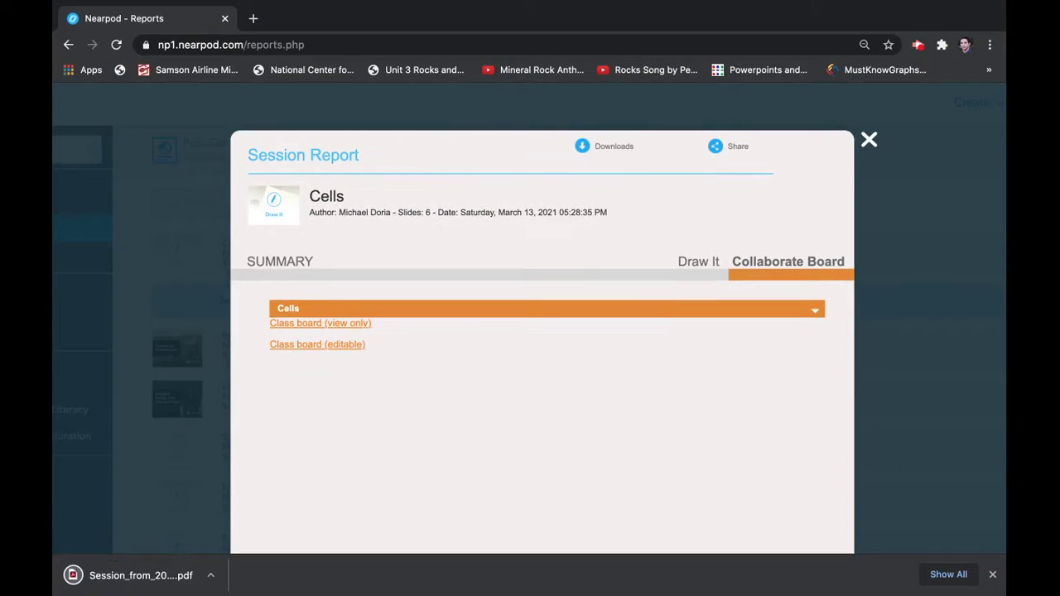
Open the downloaded session report PDF and examine the participation summary, student list, Draw It and Collaborate Board sections on both pages.
click(83, 577)
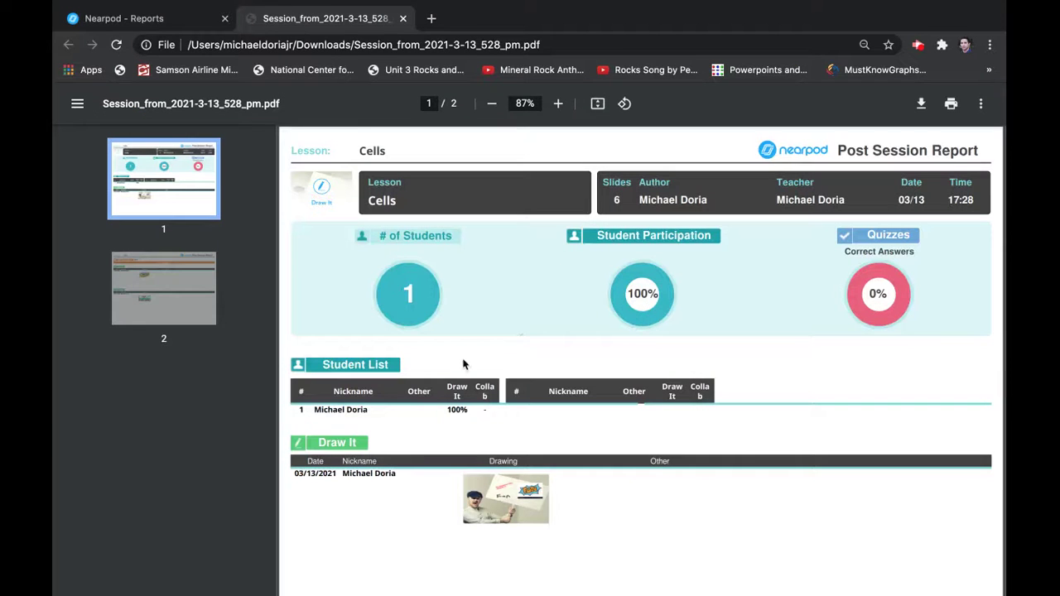
scroll(381, 319, down, 1)
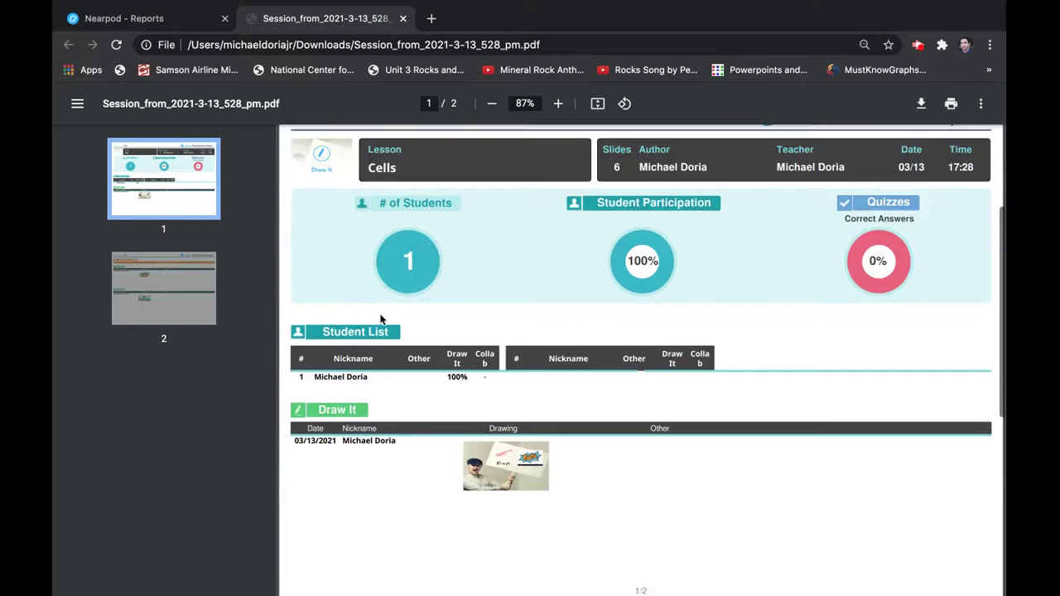
scroll(381, 320, down, 5)
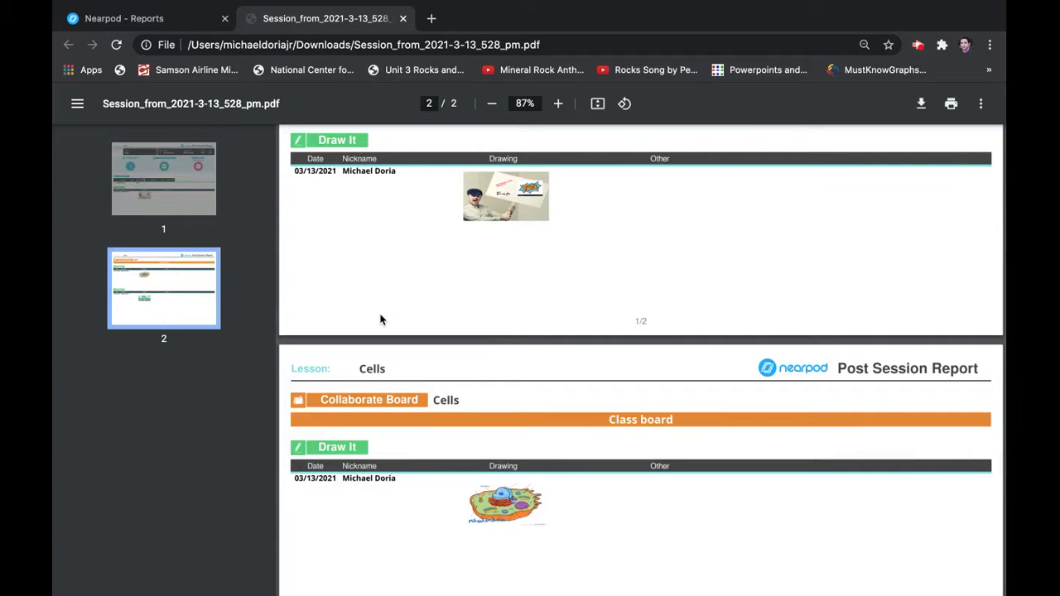
scroll(381, 323, up, 6)
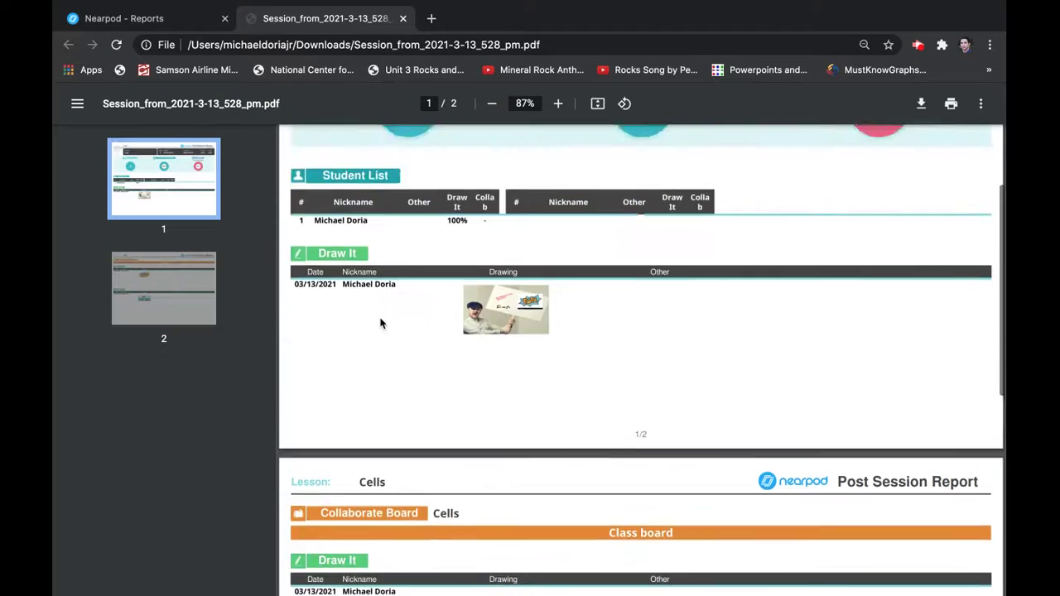